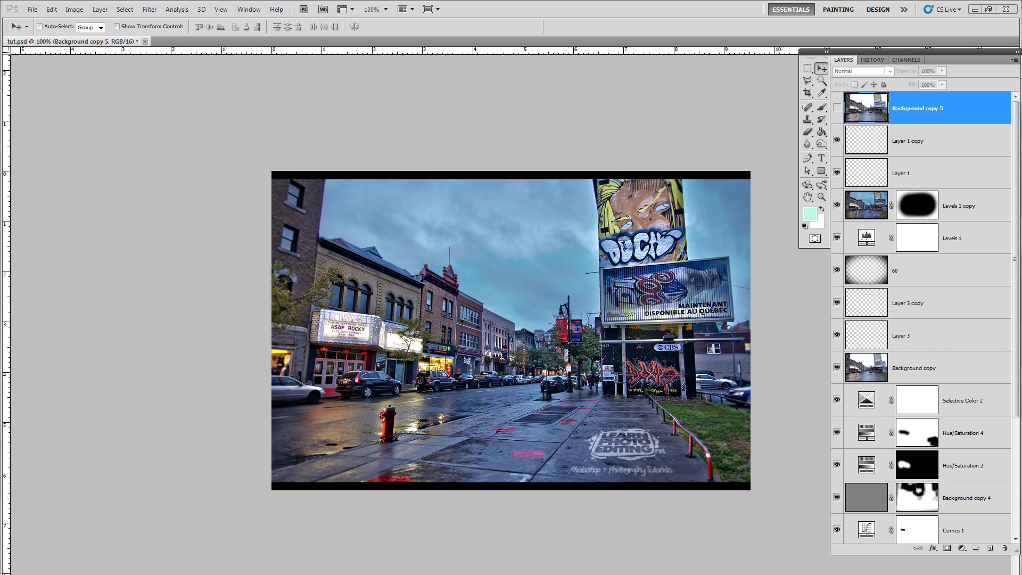
# Switch to the browser and look through the Photoshop tutorials listed on learnphotoediting.net
pyautogui.click(121, 529)
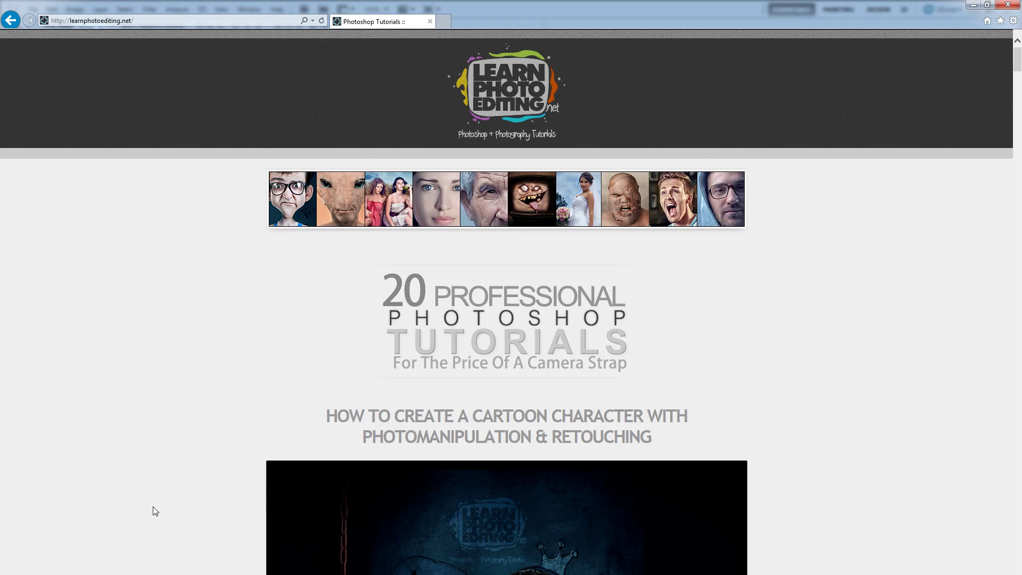
pyautogui.scroll(-15, 155, 511)
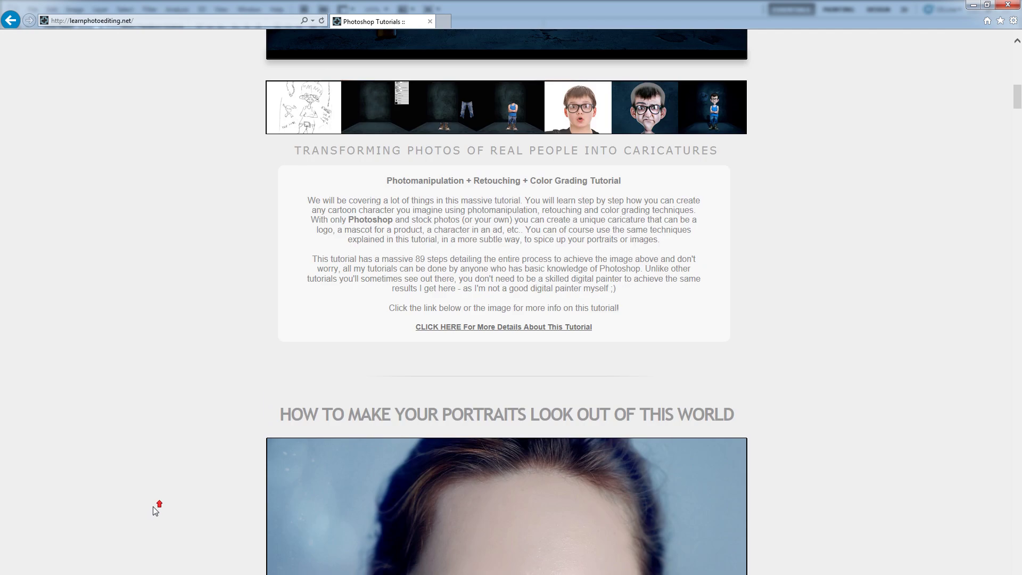
pyautogui.scroll(-20, 155, 512)
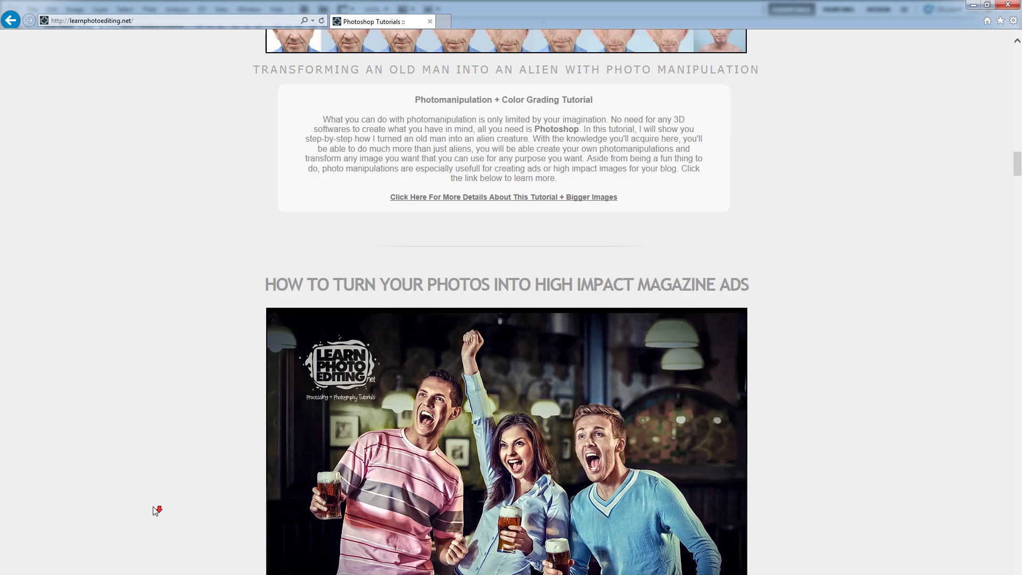
pyautogui.scroll(-20, 155, 511)
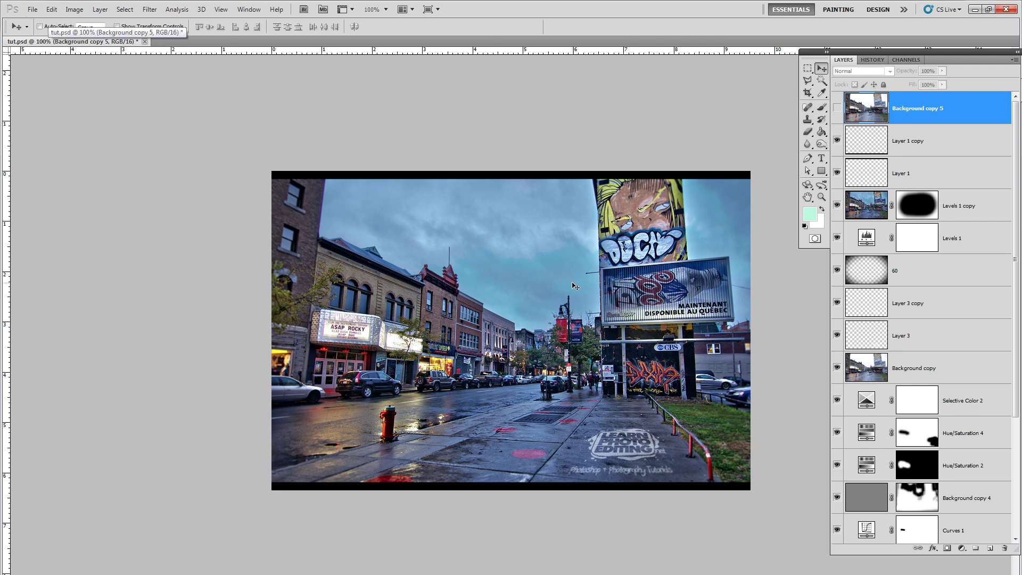
# Compare the original and the edited street photo by toggling the visibility of the Background copy 5 layer
pyautogui.click(837, 110)
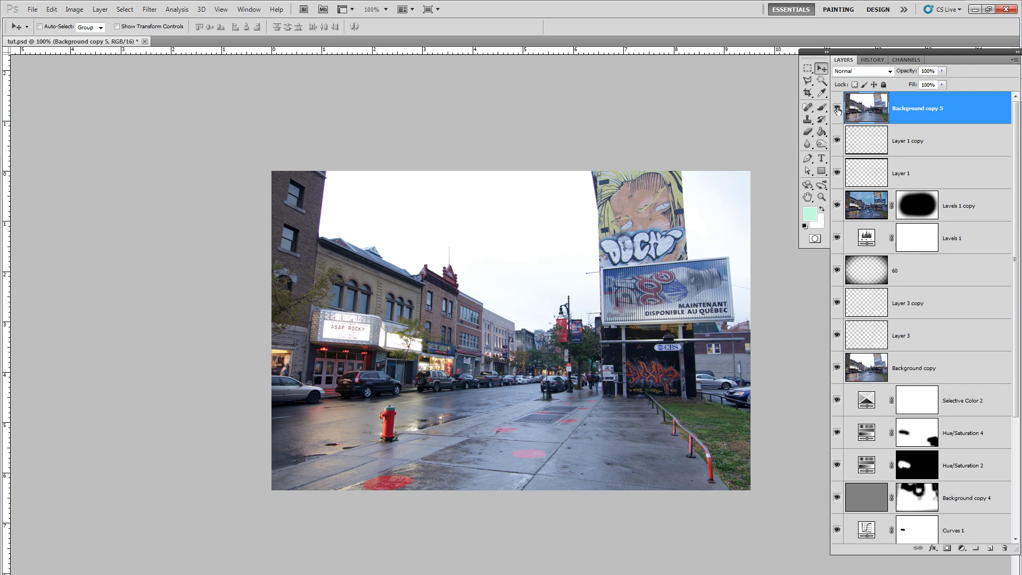
pyautogui.click(837, 110)
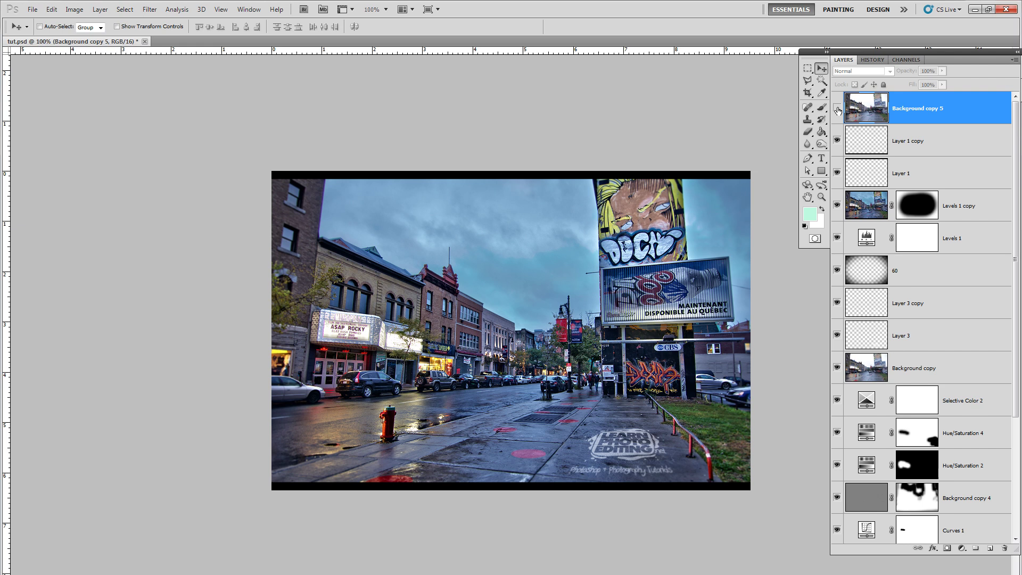
pyautogui.click(837, 110)
pyautogui.click(837, 110)
# Merge IMG_7235.CR2, IMG_7236.CR2 and IMG_7237.CR2 from the hdrtut folder with Merge to HDR Pro
pyautogui.click(33, 11)
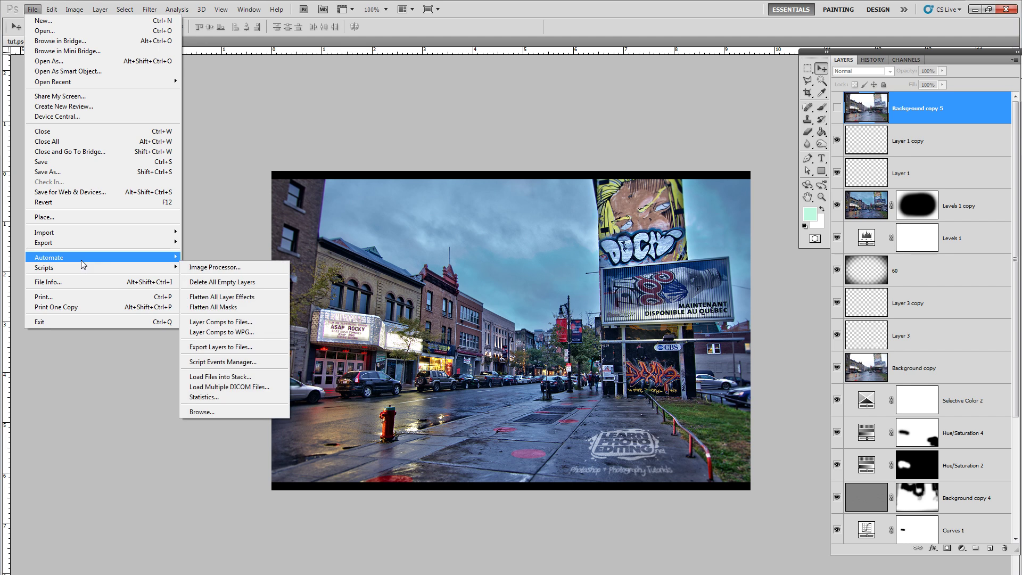
pyautogui.moveTo(81, 260)
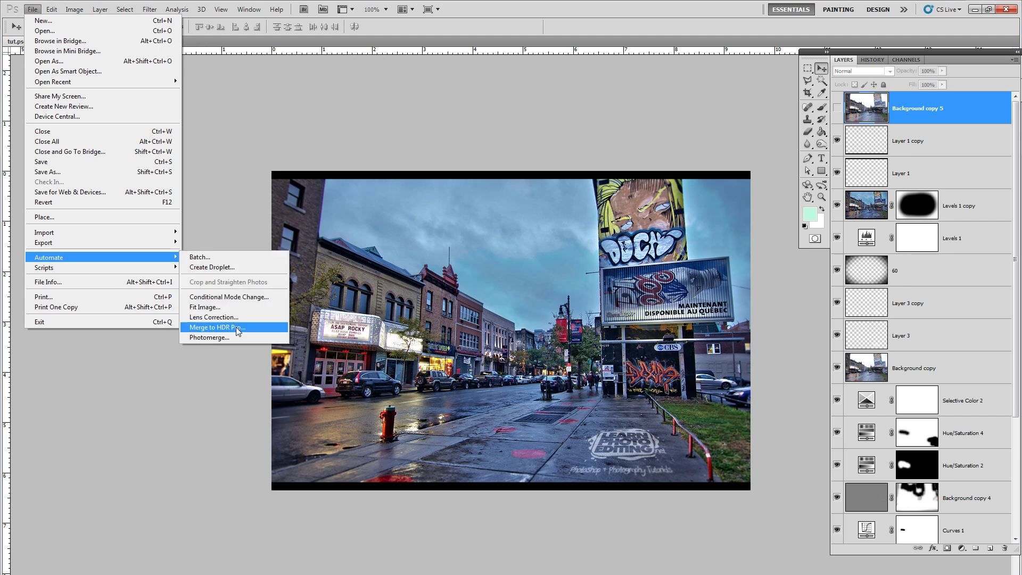
pyautogui.click(217, 330)
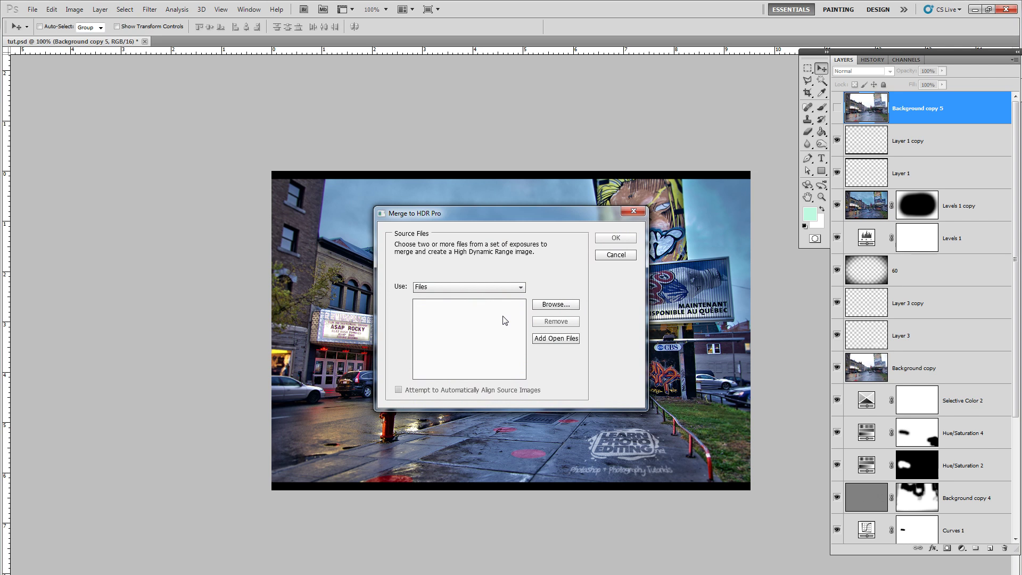
pyautogui.click(563, 306)
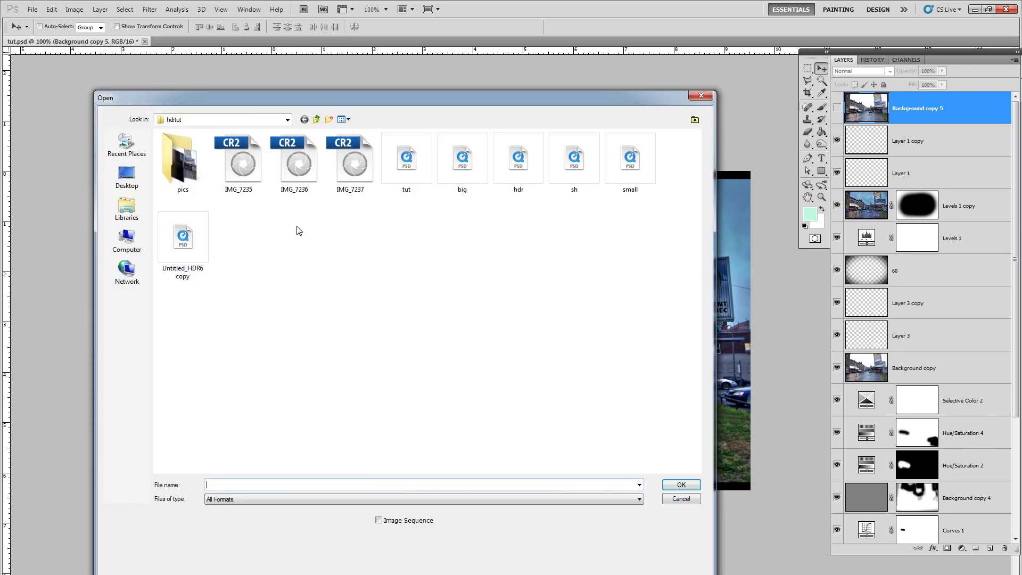
pyautogui.moveTo(230, 207); pyautogui.dragTo(376, 137)
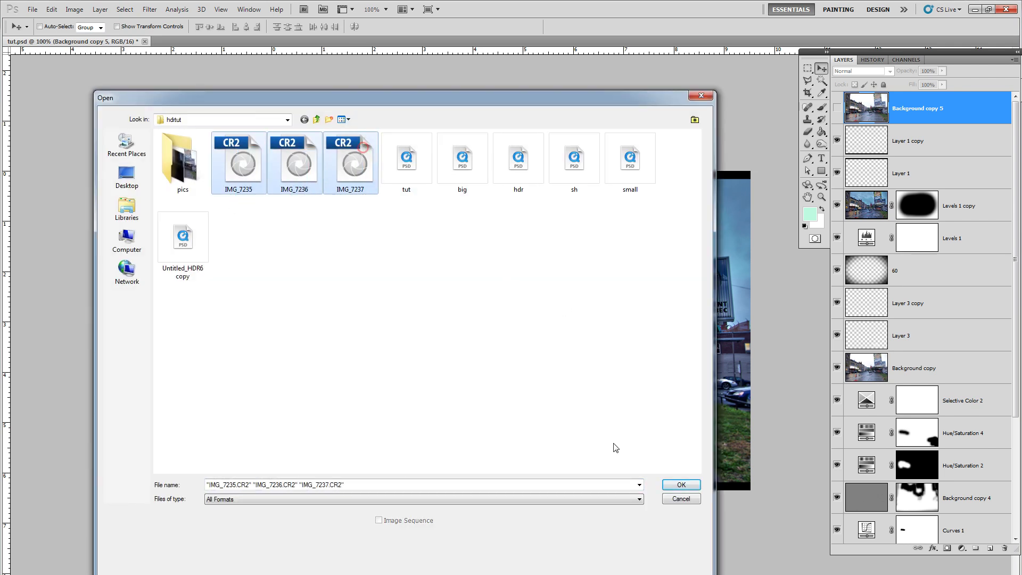
pyautogui.click(686, 486)
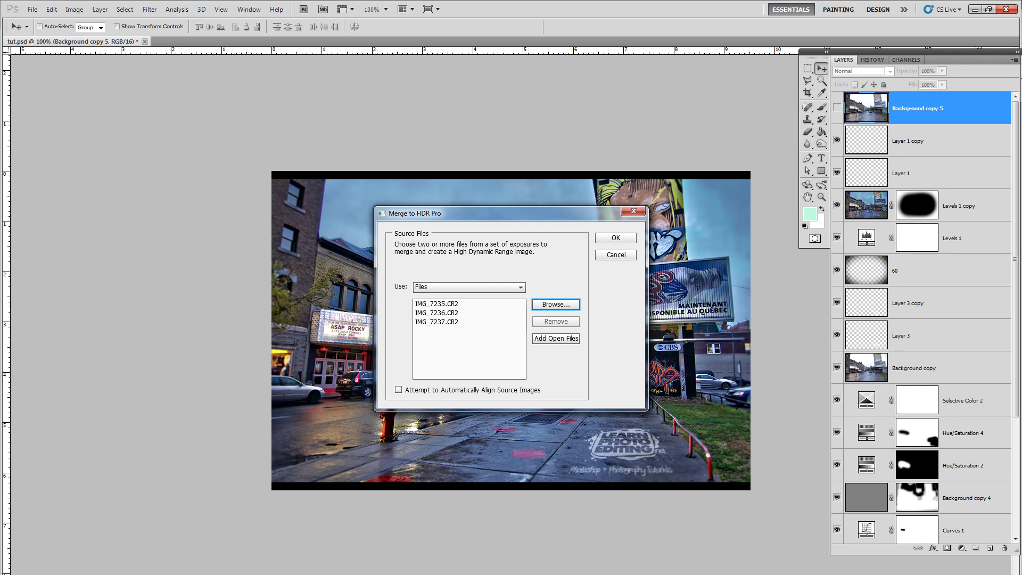
pyautogui.click(432, 322)
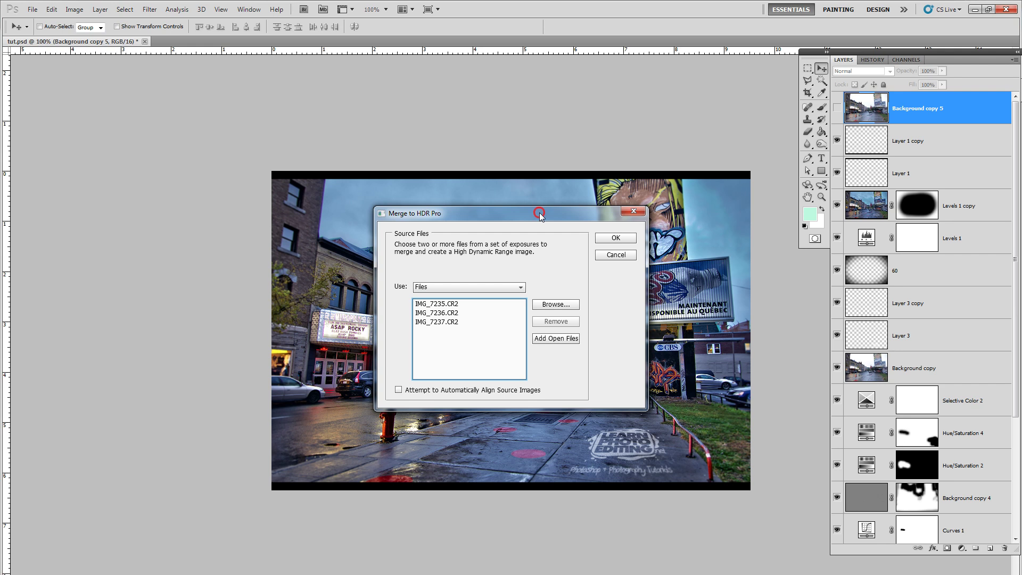
pyautogui.moveTo(539, 213); pyautogui.dragTo(432, 267)
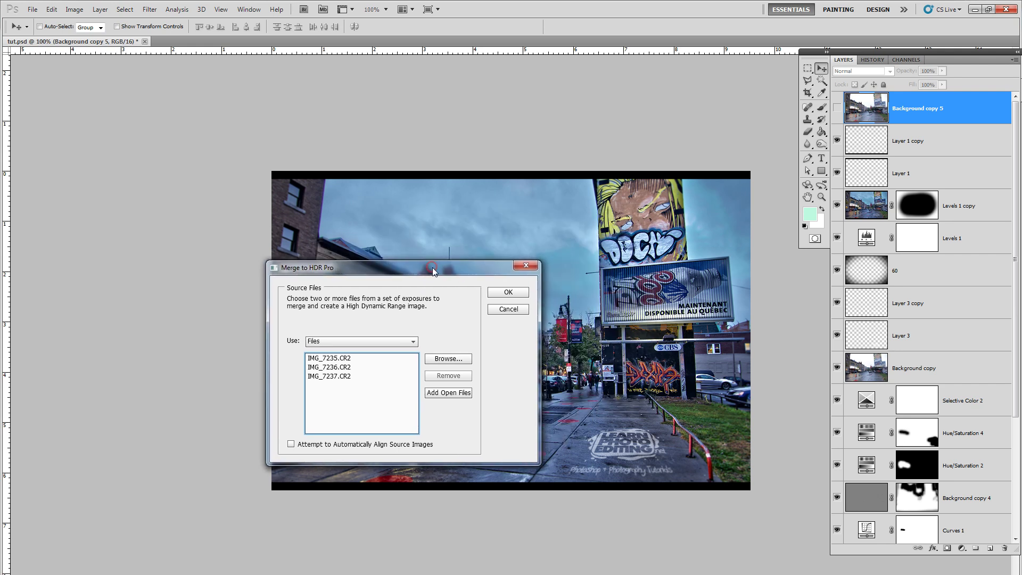
pyautogui.click(517, 296)
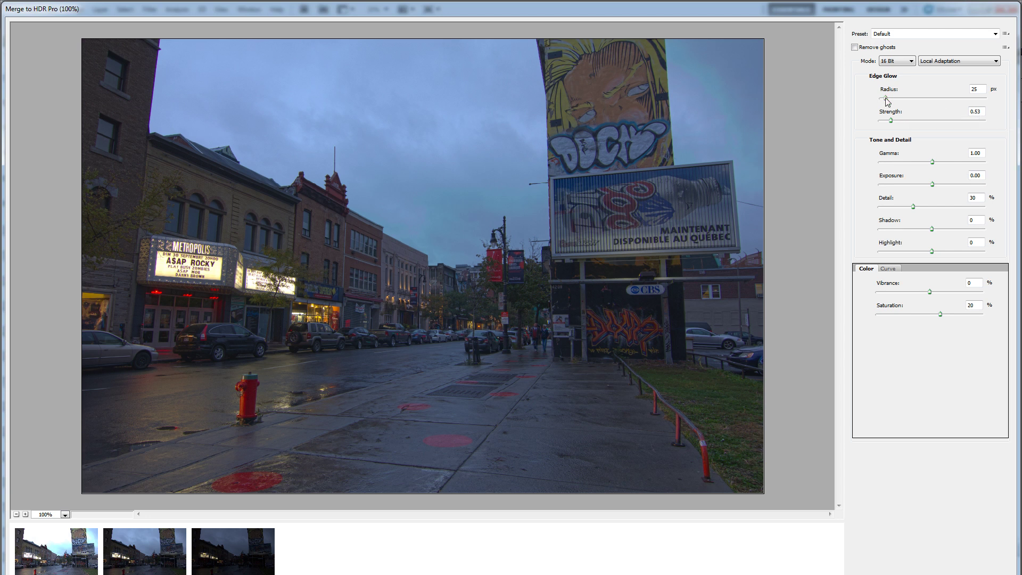
# Set the Edge Glow radius to 378 px and its strength to 1.06
pyautogui.moveTo(886, 99); pyautogui.dragTo(954, 98)
pyautogui.moveTo(954, 97); pyautogui.dragTo(957, 98)
pyautogui.moveTo(977, 103)
pyautogui.mouseDown()
pyautogui.moveTo(925, 103)
pyautogui.moveTo(960, 99)
pyautogui.mouseUp()
pyautogui.click(889, 120)
pyautogui.moveTo(890, 122)
pyautogui.mouseDown()
pyautogui.moveTo(961, 125)
pyautogui.moveTo(903, 123)
pyautogui.mouseUp()
pyautogui.click(979, 89)
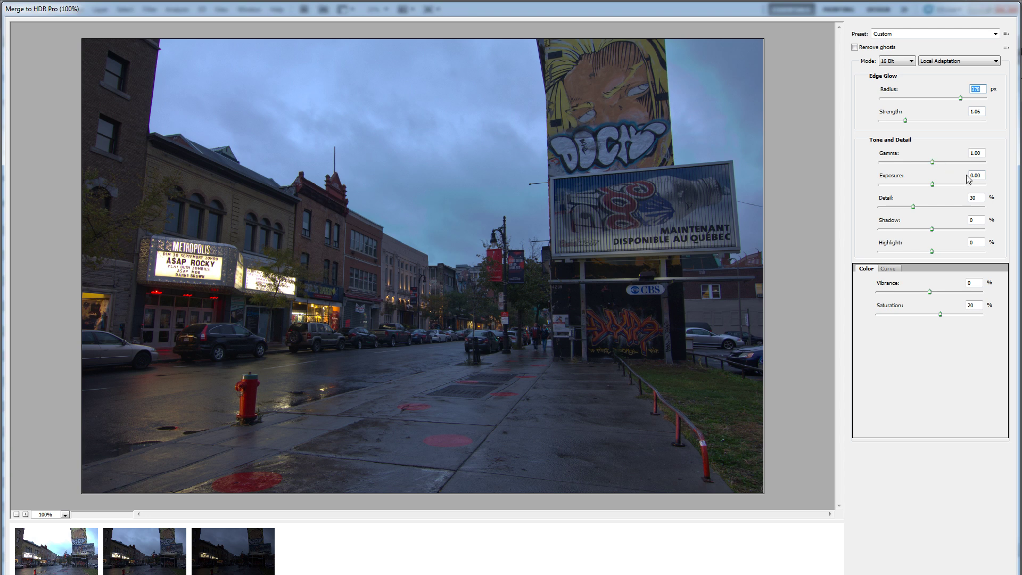
# Set the HDR Detail to 100% and the Shadow to 50%
pyautogui.doubleClick(978, 199)
pyautogui.moveTo(932, 207)
pyautogui.mouseDown()
pyautogui.moveTo(907, 207)
pyautogui.moveTo(961, 207)
pyautogui.moveTo(951, 206)
pyautogui.mouseUp()
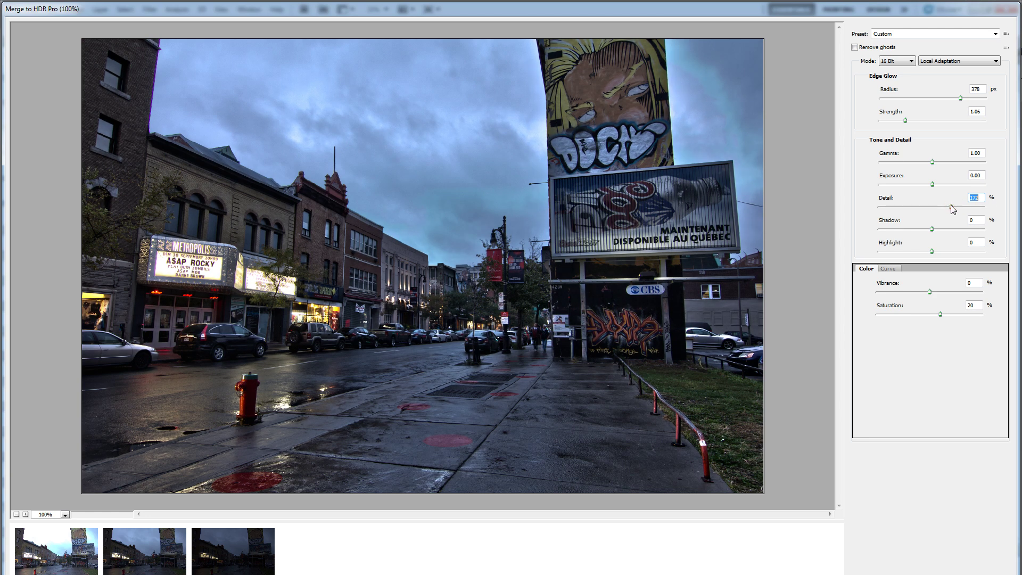
pyautogui.write('100')
pyautogui.moveTo(930, 229); pyautogui.dragTo(951, 228)
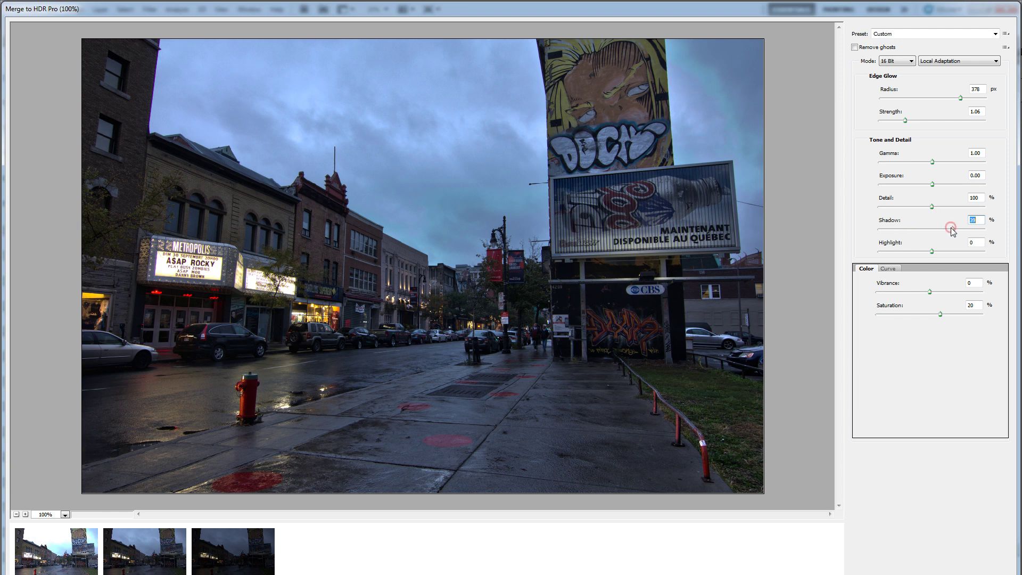
pyautogui.write('50')
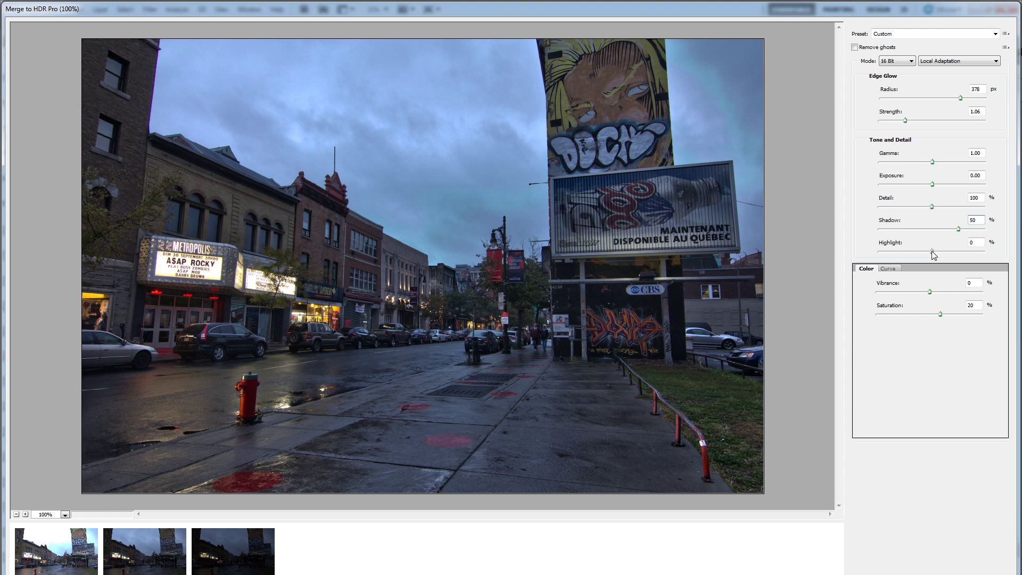
# Lower the Highlight to -47% and raise the Vibrance slightly
pyautogui.moveTo(931, 251); pyautogui.dragTo(907, 250)
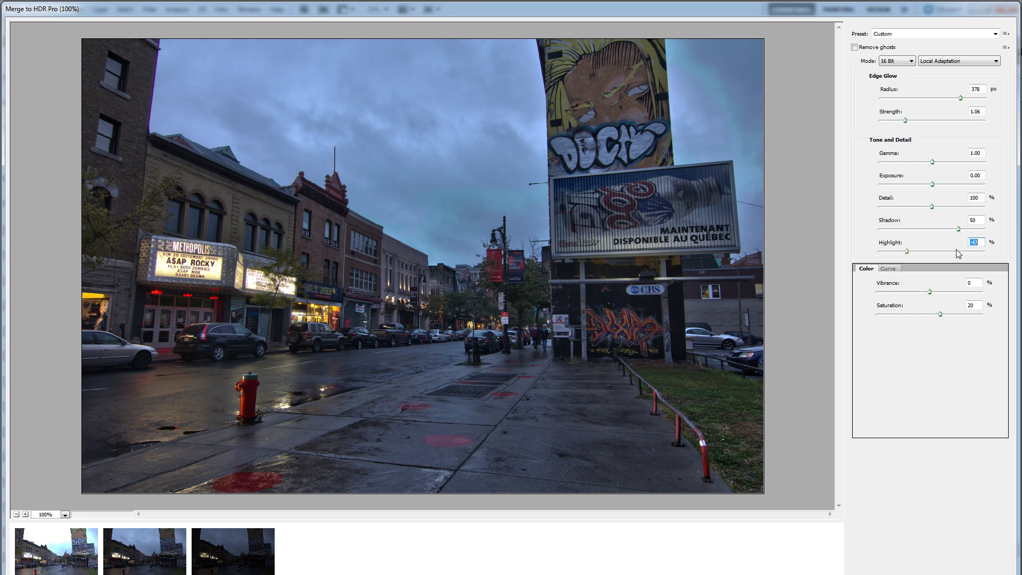
pyautogui.moveTo(931, 292); pyautogui.dragTo(943, 293)
pyautogui.click(977, 285)
# Add three points to the HDR tone curve, at its quarter, middle and three-quarter positions
pyautogui.click(890, 268)
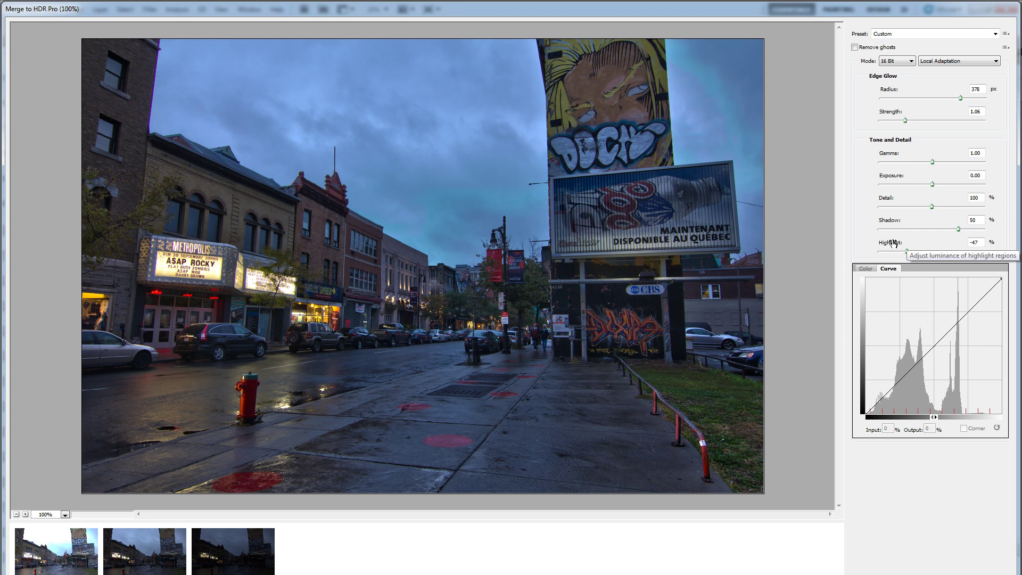
pyautogui.click(899, 381)
pyautogui.click(934, 345)
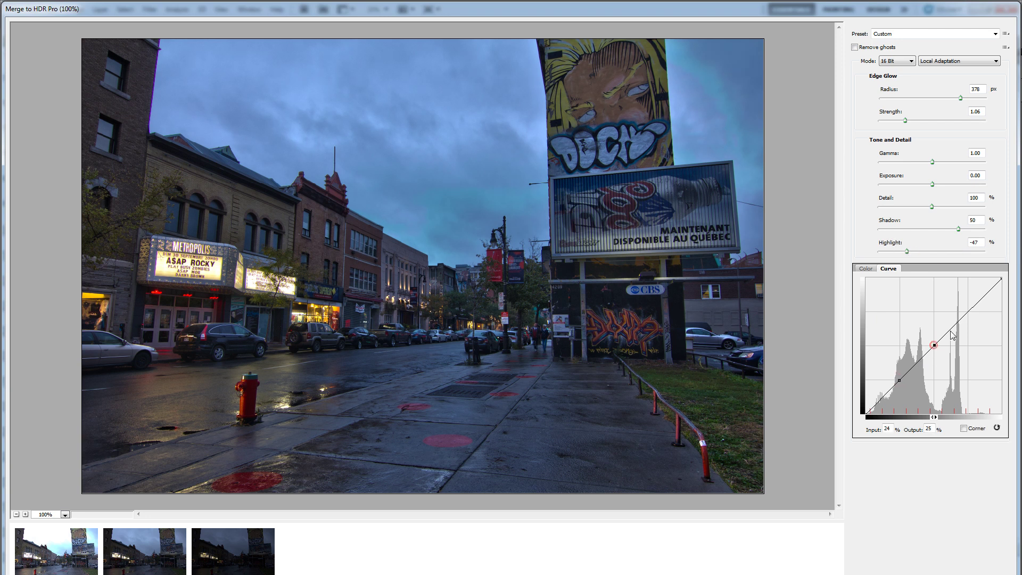
pyautogui.click(969, 313)
# Raise the lowest point of the tone curve slightly and set its input to 24%
pyautogui.click(899, 380)
pyautogui.moveTo(899, 380); pyautogui.dragTo(898, 376)
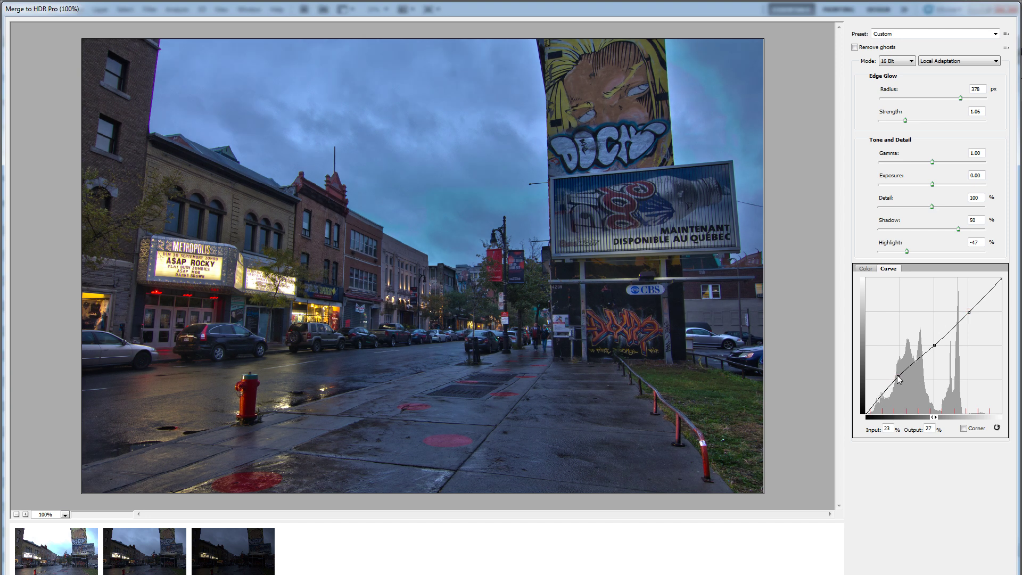
pyautogui.click(898, 376)
pyautogui.click(896, 375)
pyautogui.moveTo(897, 376); pyautogui.dragTo(897, 375)
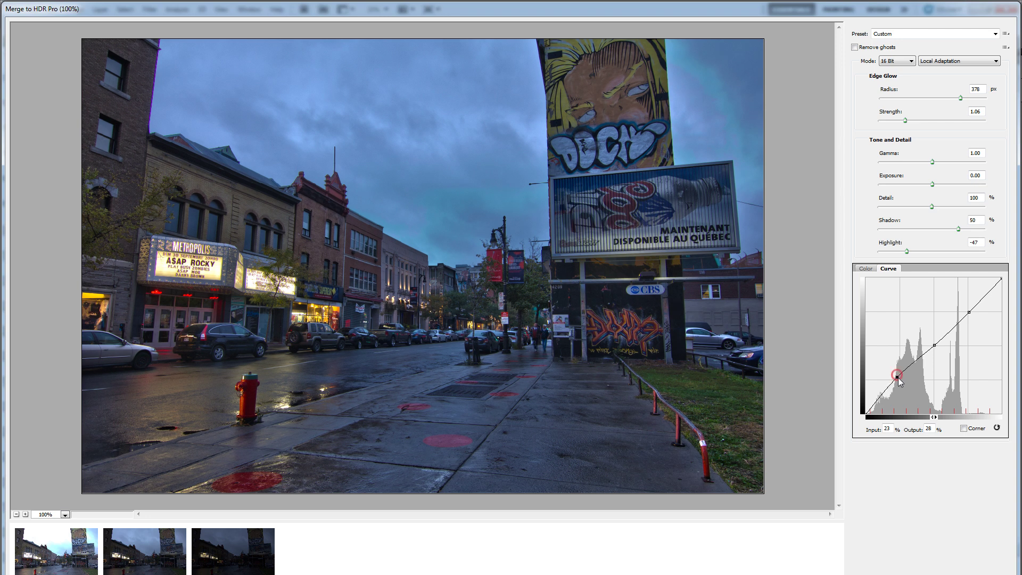
pyautogui.doubleClick(892, 428)
pyautogui.write('24')
pyautogui.click(928, 428)
# Set the middle point of the tone curve to input 45% and output 54%
pyautogui.click(934, 346)
pyautogui.click(888, 428)
pyautogui.click(929, 428)
pyautogui.write('5')
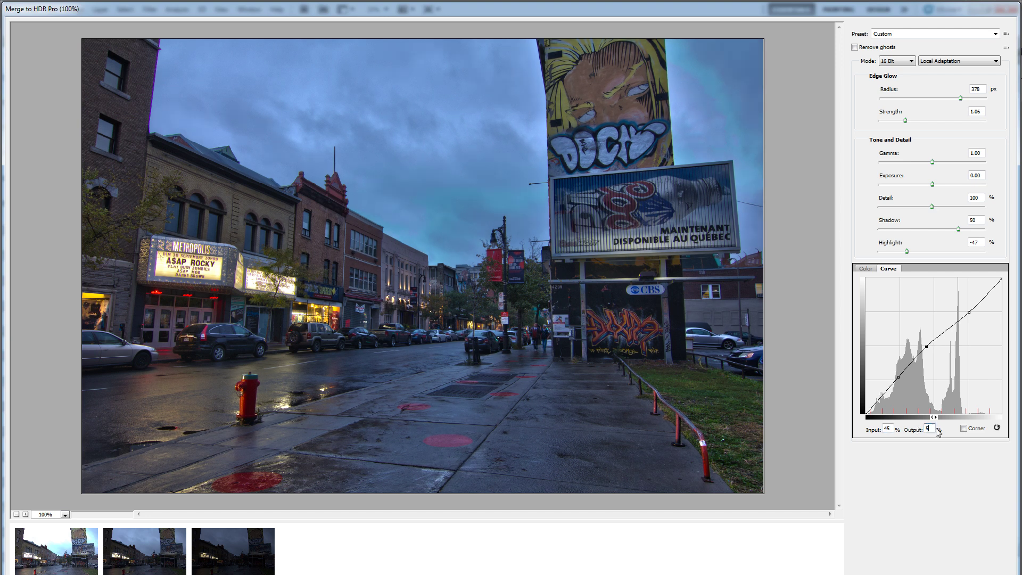
pyautogui.write('4')
# Set the upper curve point's output to 73% and complete the HDR merge into a new document
pyautogui.click(970, 313)
pyautogui.click(929, 428)
pyautogui.write('73')
pyautogui.click(885, 428)
pyautogui.press('Return')
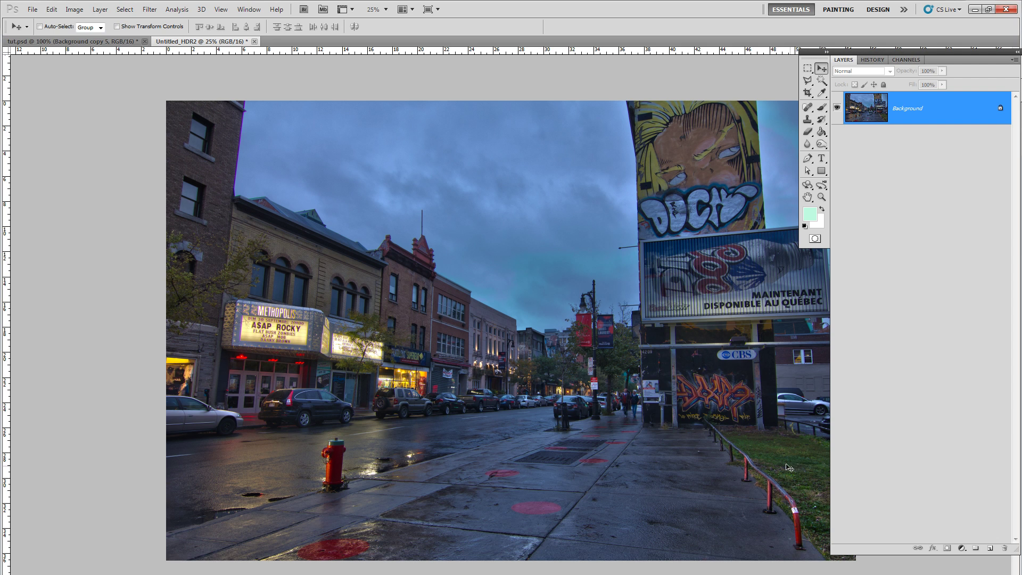
# Duplicate the Background layer of the merged HDR image as Background copy
pyautogui.click(74, 10)
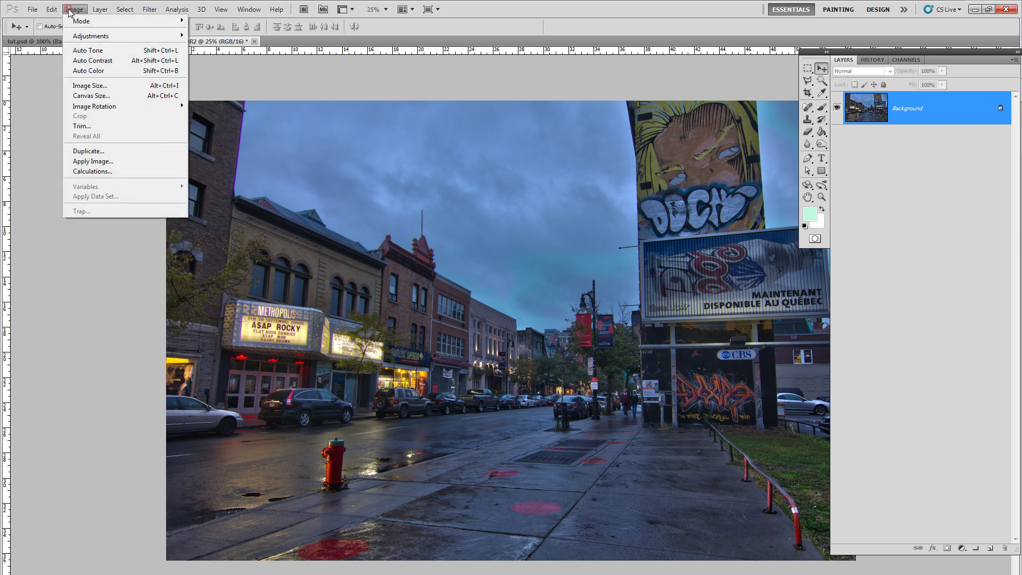
pyautogui.moveTo(80, 36)
pyautogui.click(77, 10)
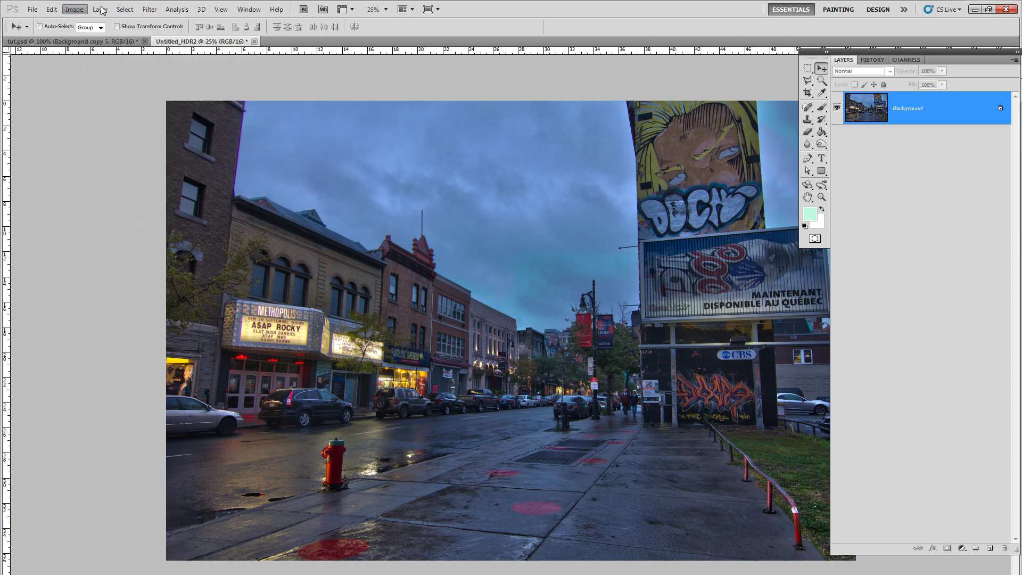
pyautogui.click(101, 9)
pyautogui.click(105, 32)
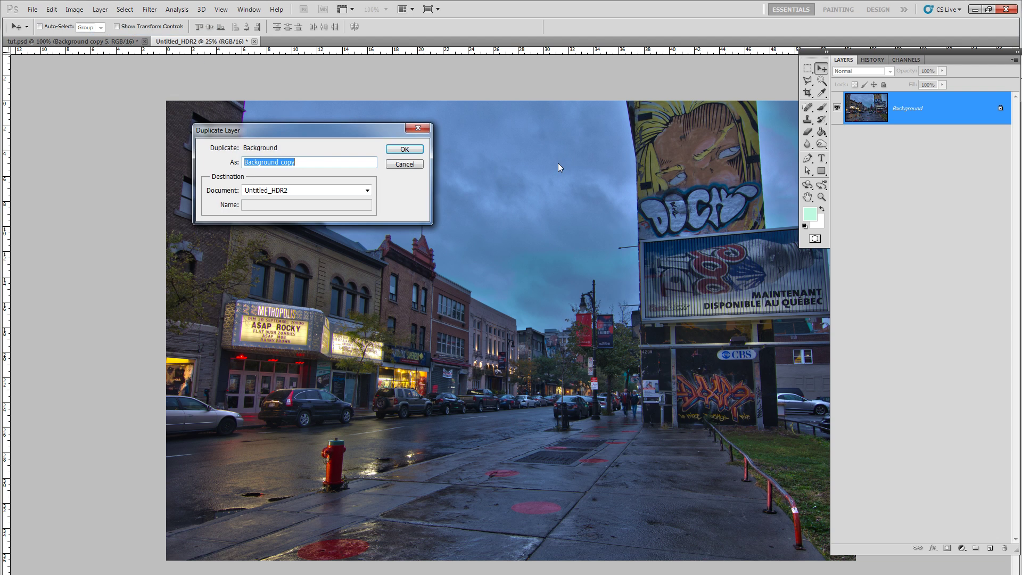
pyautogui.click(404, 149)
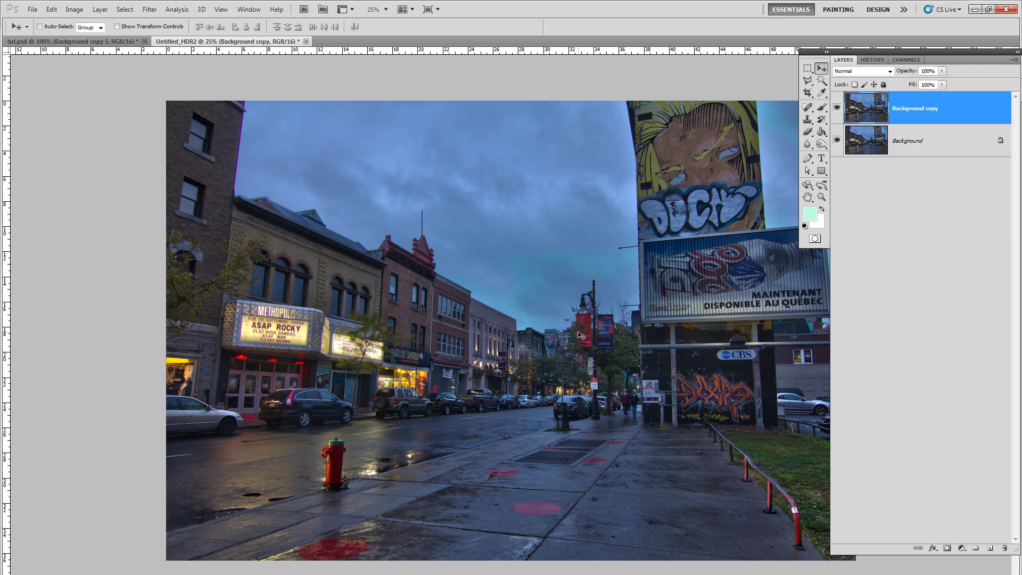
# Start a Shadows/Highlights adjustment on the Background copy layer and set the Shadows amount to 50%
pyautogui.click(78, 12)
pyautogui.moveTo(93, 36)
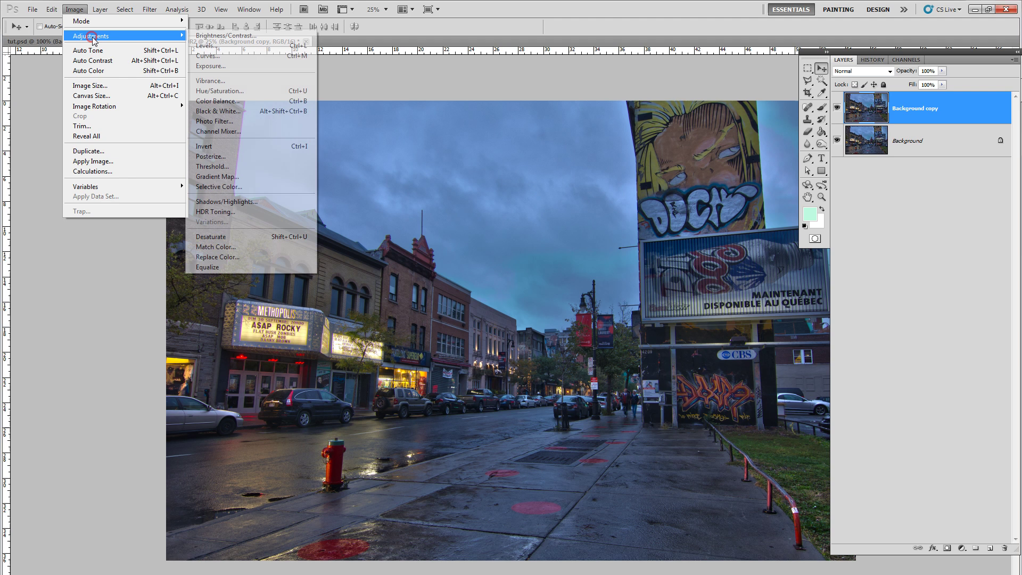
pyautogui.click(257, 201)
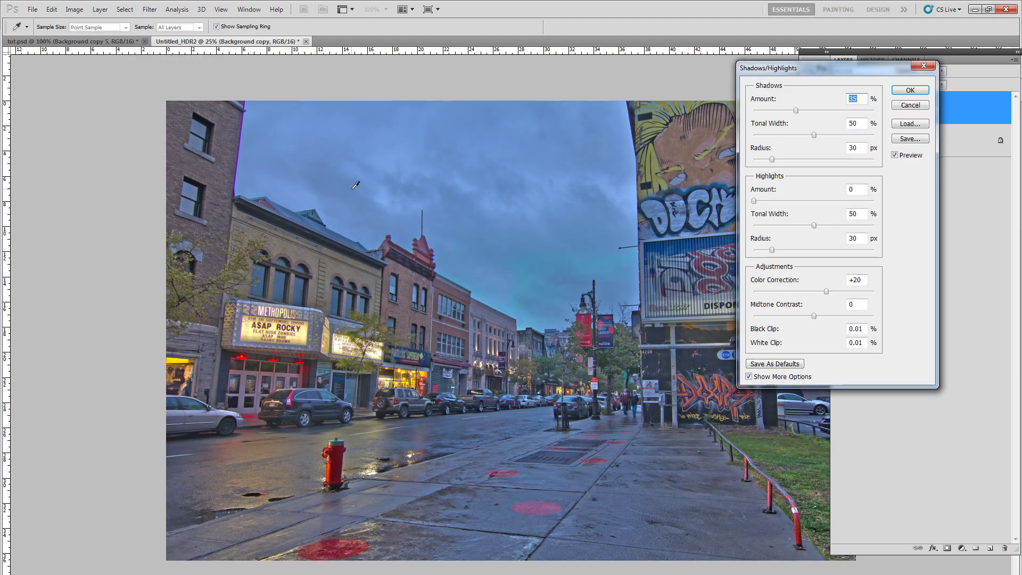
pyautogui.moveTo(848, 71); pyautogui.dragTo(923, 76)
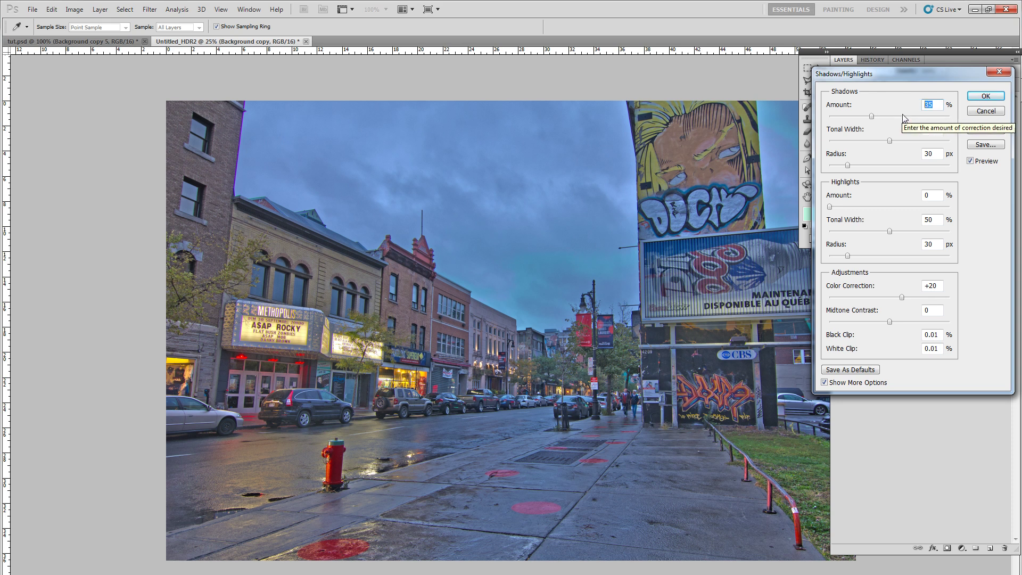
pyautogui.moveTo(895, 79); pyautogui.dragTo(865, 163)
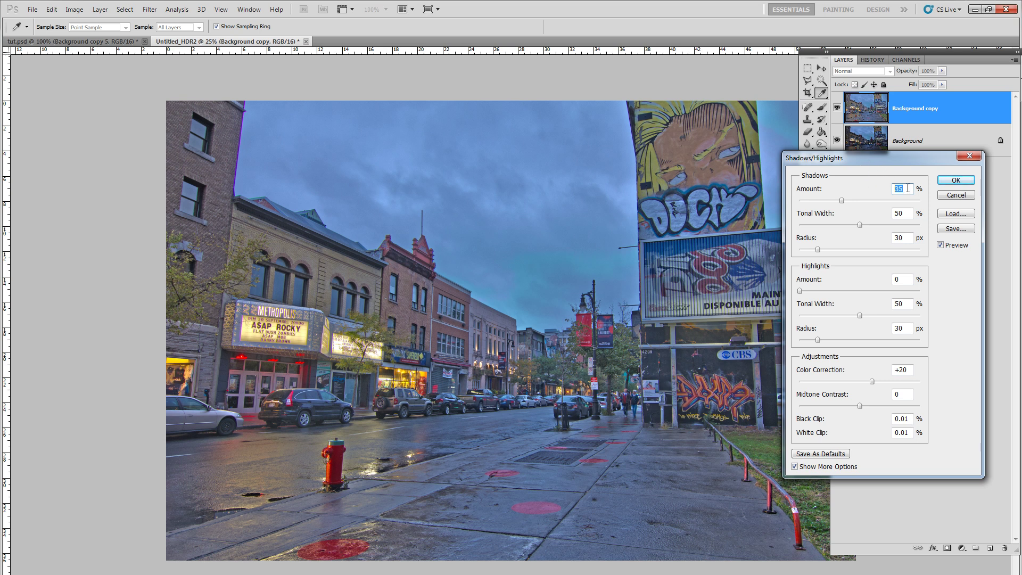
pyautogui.moveTo(842, 200)
pyautogui.mouseDown()
pyautogui.moveTo(857, 200)
pyautogui.moveTo(823, 201)
pyautogui.mouseUp()
pyautogui.write('50')
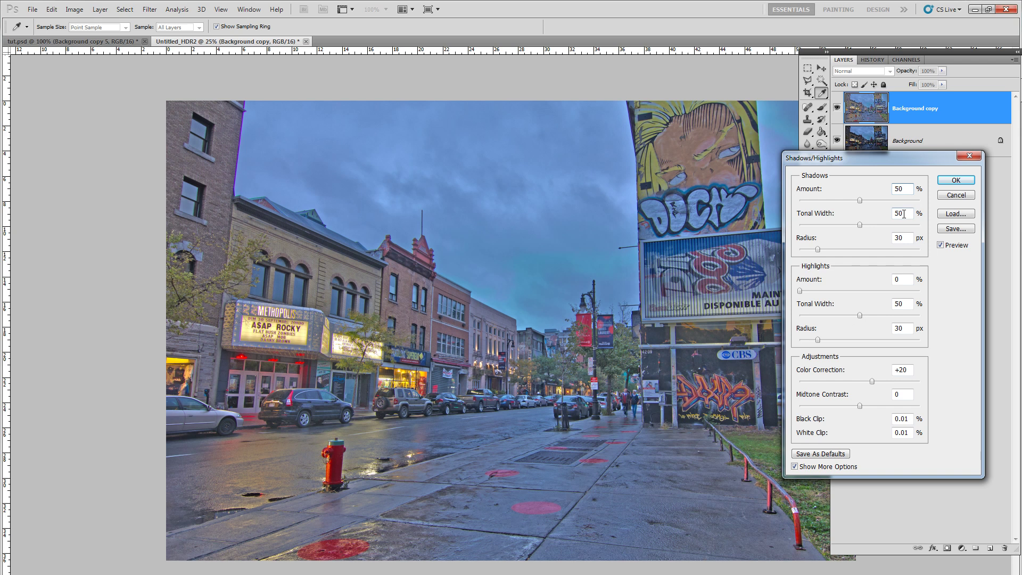
# Set the Shadows tonal width to 25% and radius to 60 px, with the Highlights amount at 0%
pyautogui.doubleClick(908, 213)
pyautogui.write('25')
pyautogui.doubleClick(908, 237)
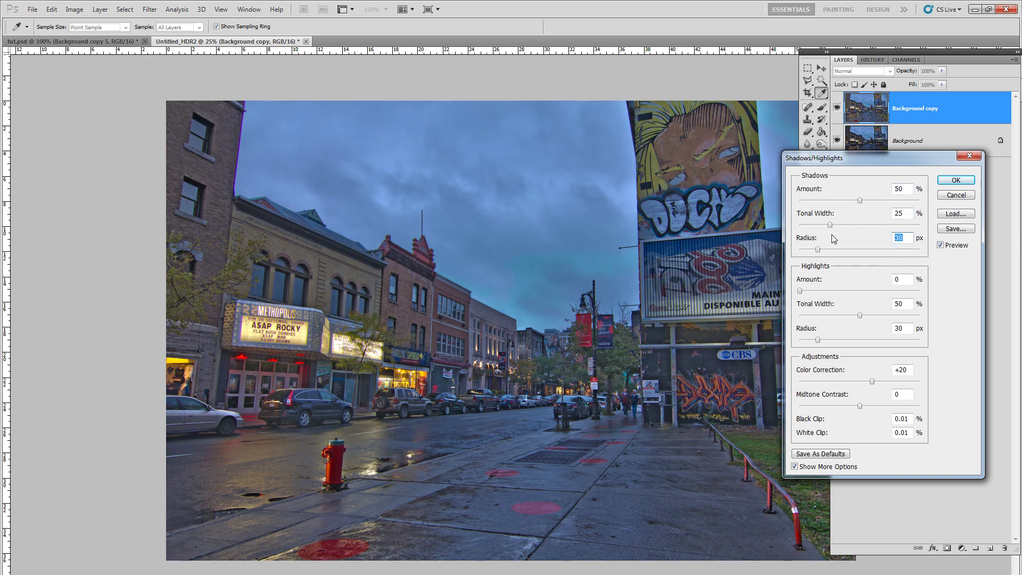
pyautogui.write('60')
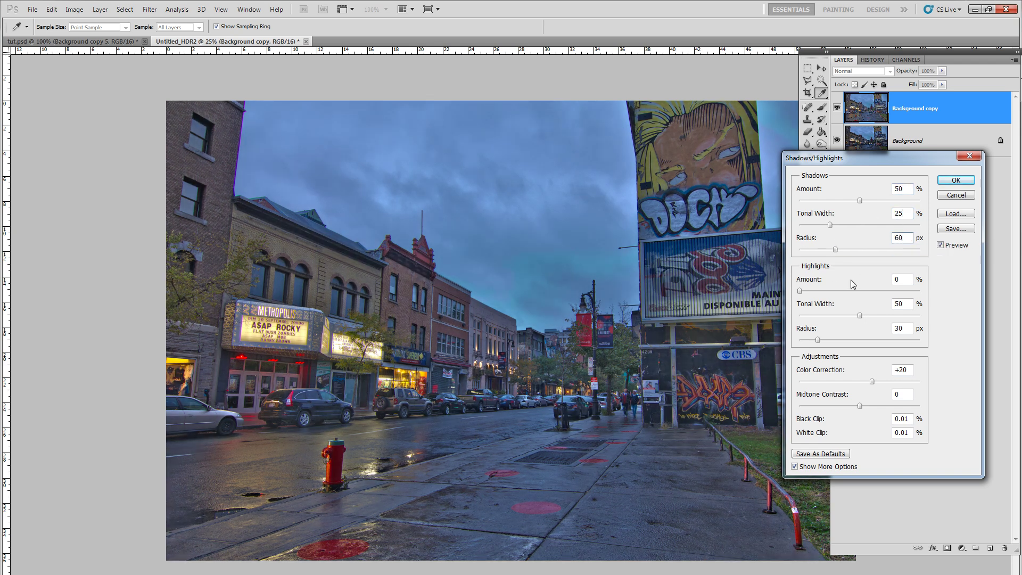
pyautogui.moveTo(800, 291); pyautogui.dragTo(758, 289)
# Set the midtone contrast to -10 and the black clip to 4.01%, then apply the Shadows/Highlights adjustment
pyautogui.moveTo(858, 405)
pyautogui.mouseDown()
pyautogui.moveTo(868, 404)
pyautogui.moveTo(848, 403)
pyautogui.mouseUp()
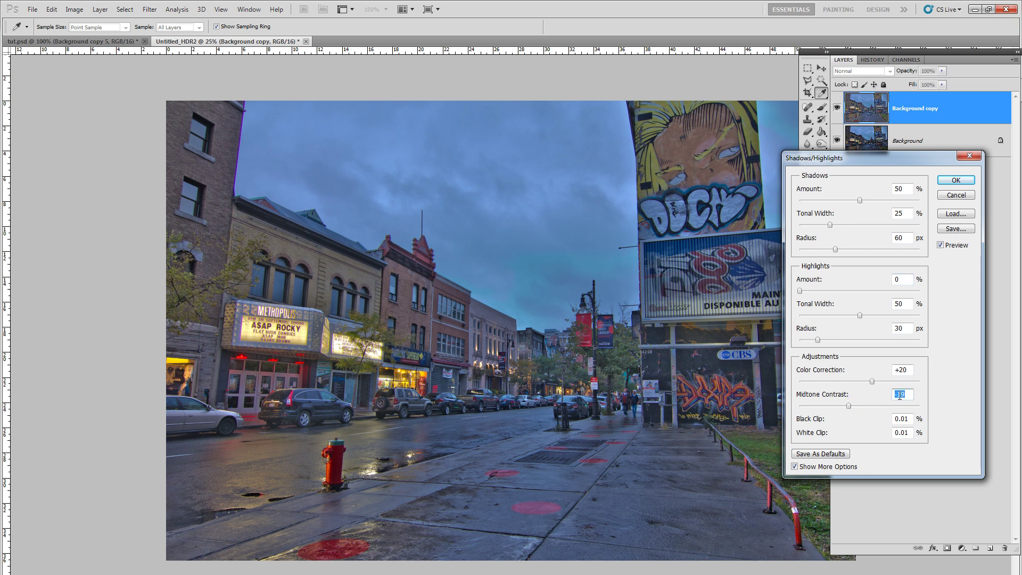
pyautogui.write('-10')
pyautogui.doubleClick(900, 420)
pyautogui.write('4')
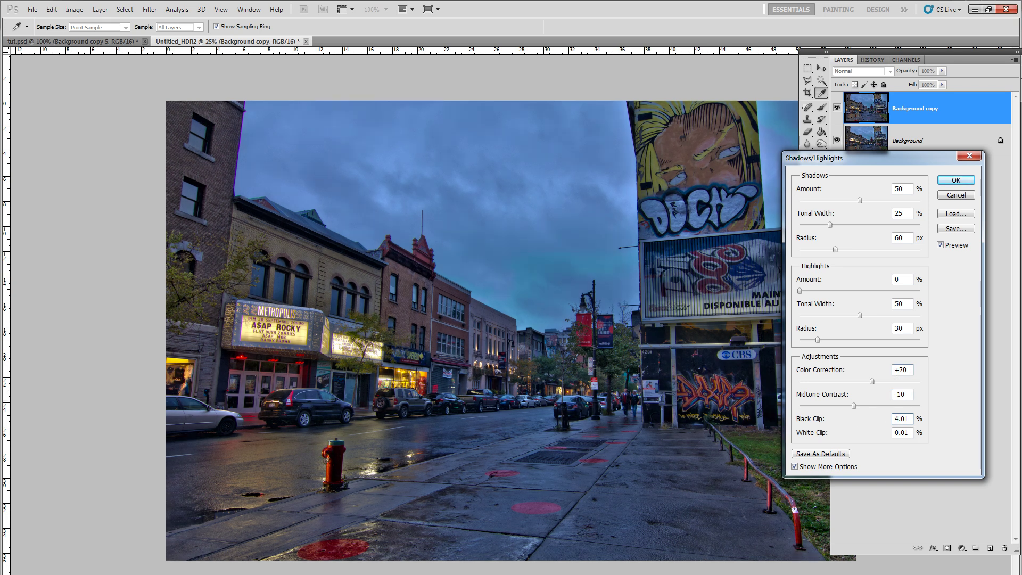
pyautogui.doubleClick(899, 419)
pyautogui.write('3')
pyautogui.doubleClick(898, 419)
pyautogui.click(905, 419)
pyautogui.moveTo(873, 154); pyautogui.dragTo(766, 121)
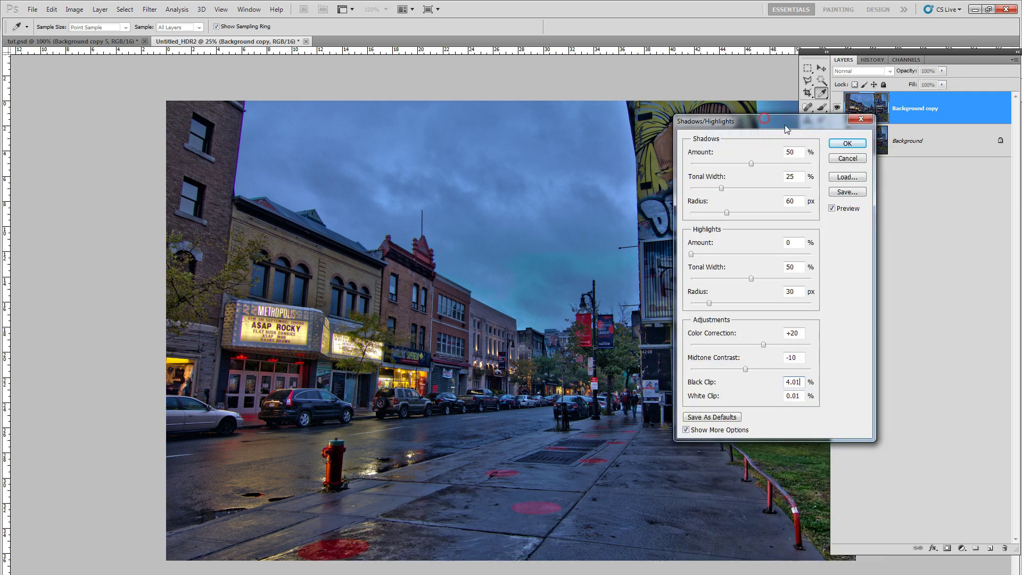
pyautogui.click(845, 144)
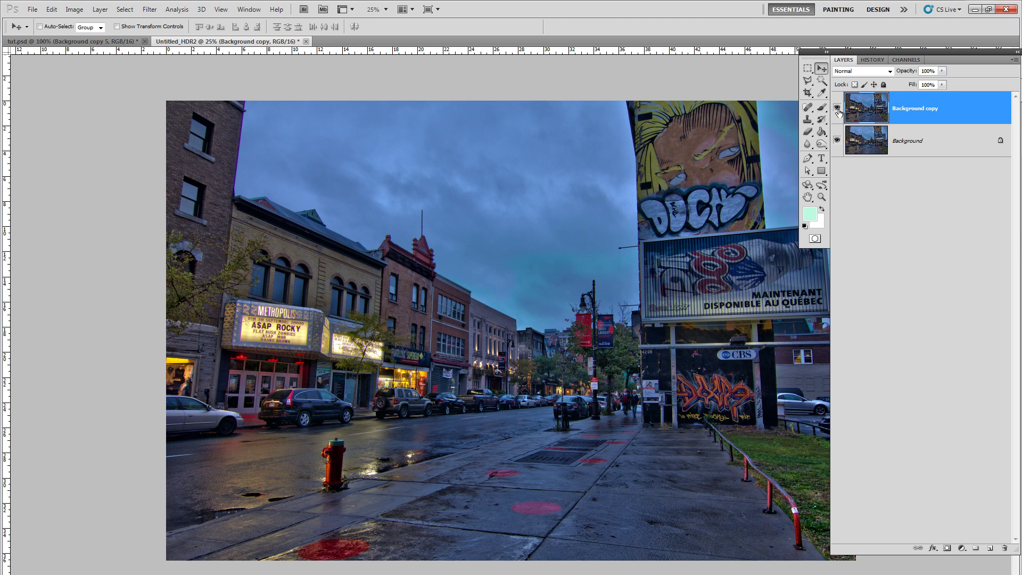
# Compare the image with and without the adjusted Background copy layer
pyautogui.click(838, 110)
pyautogui.click(838, 110)
pyautogui.click(838, 111)
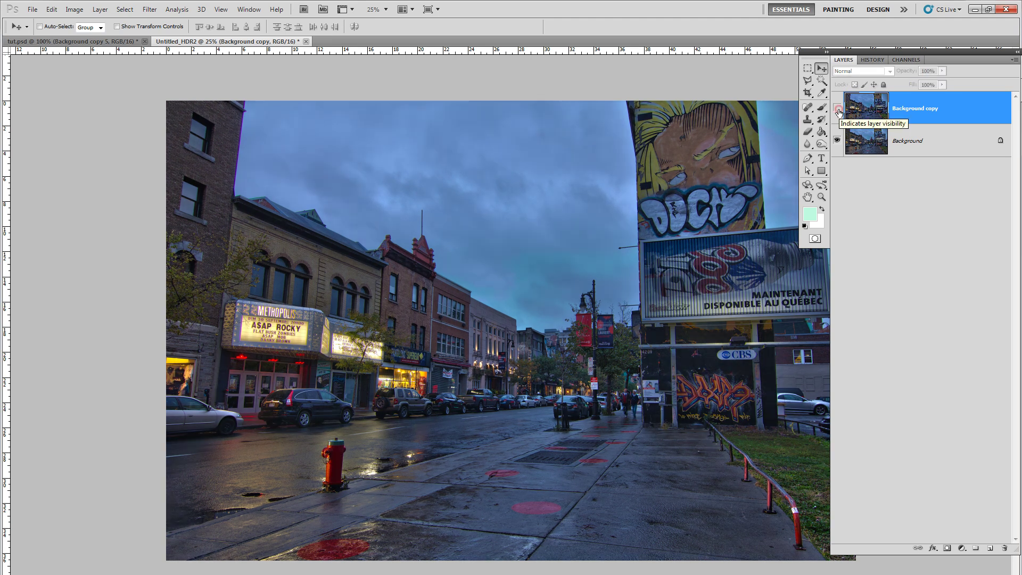
pyautogui.click(838, 110)
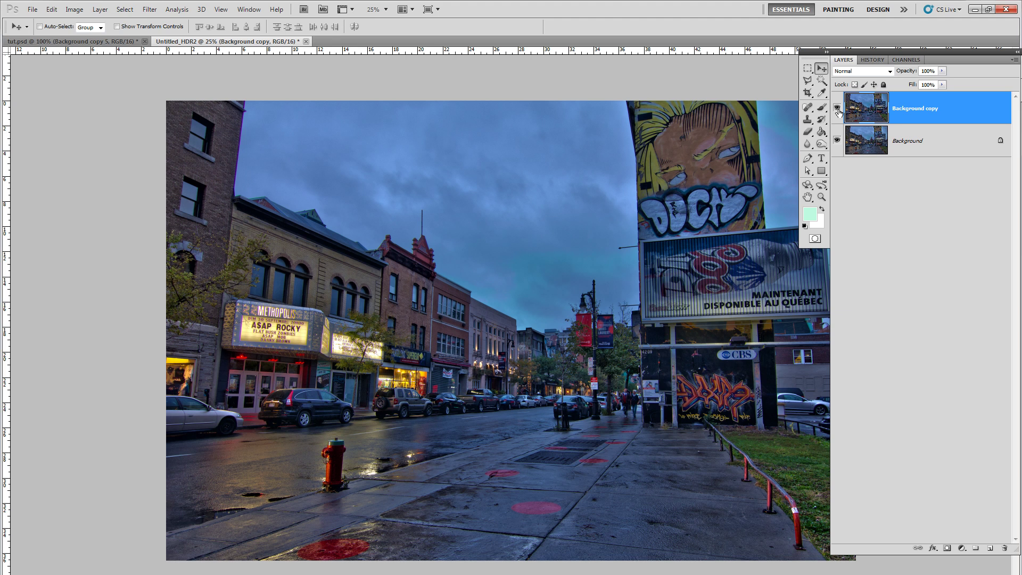
pyautogui.click(838, 110)
pyautogui.click(838, 110)
# Rename the Background copy layer as Base and duplicate it
pyautogui.doubleClick(917, 109)
pyautogui.write('Base')
pyautogui.press('Return')
pyautogui.click(100, 9)
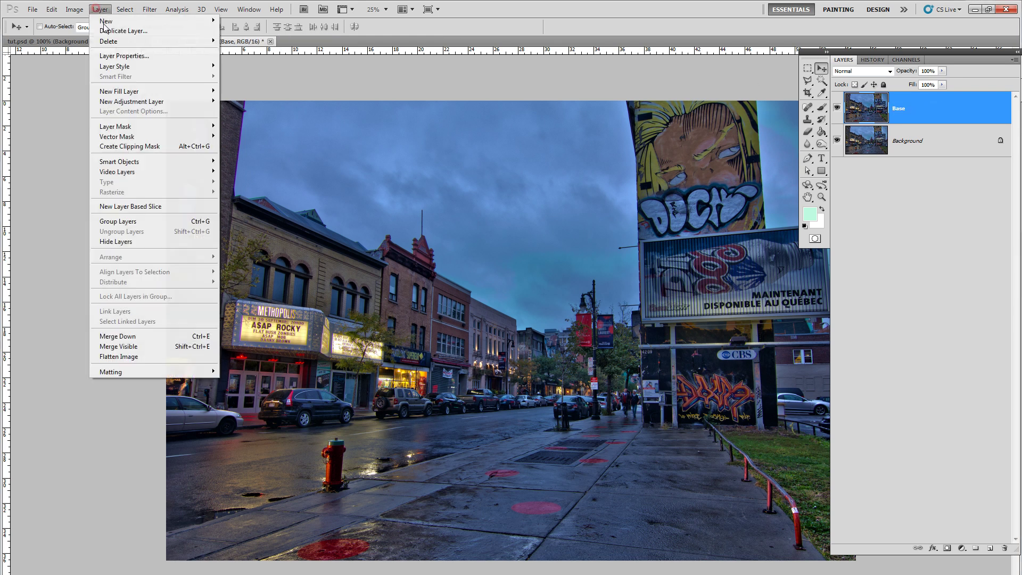
pyautogui.click(114, 29)
pyautogui.click(416, 150)
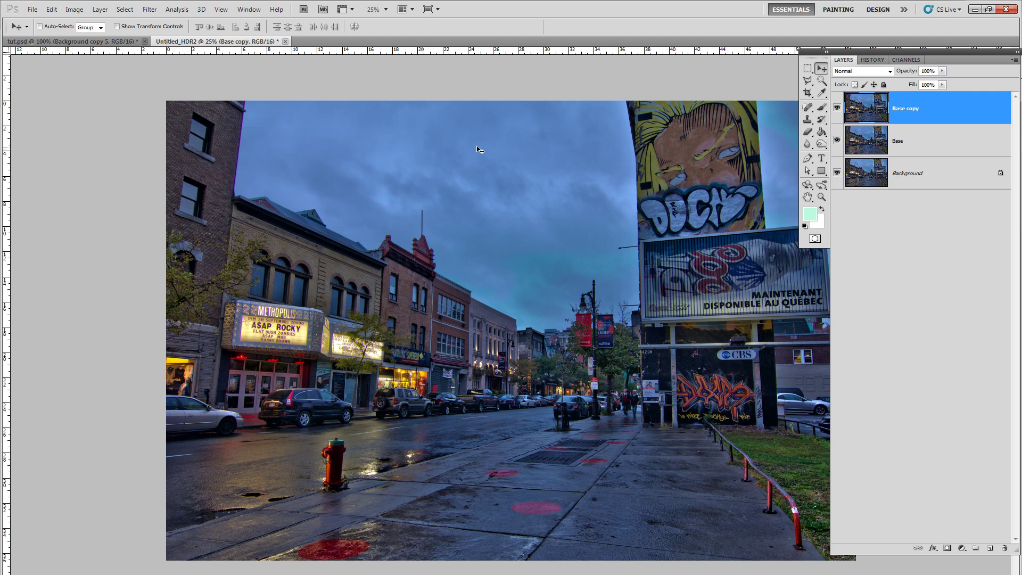
# Set the Base copy layer's blend mode to Soft Light and its opacity to 50%
pyautogui.click(867, 71)
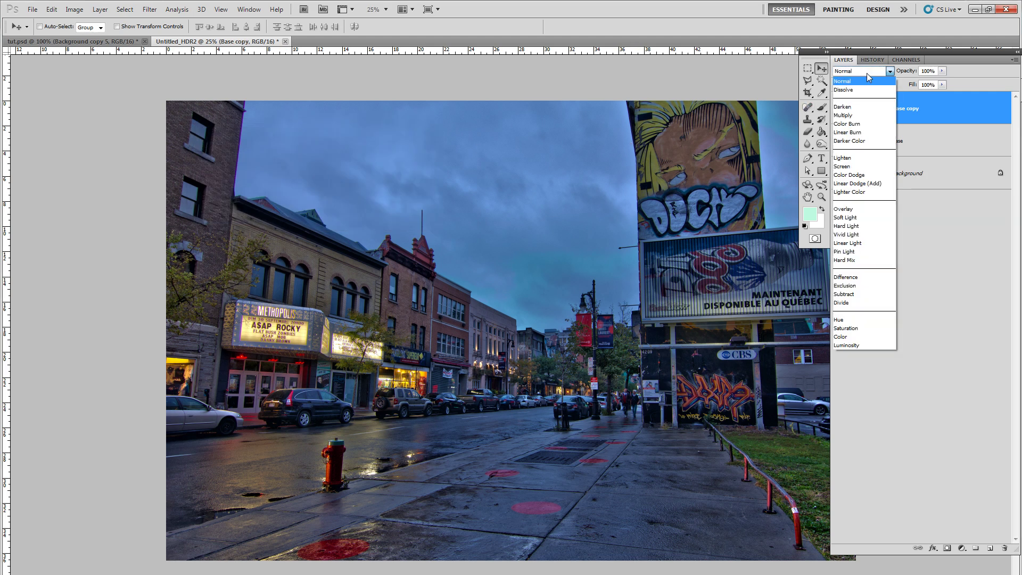
pyautogui.click(862, 218)
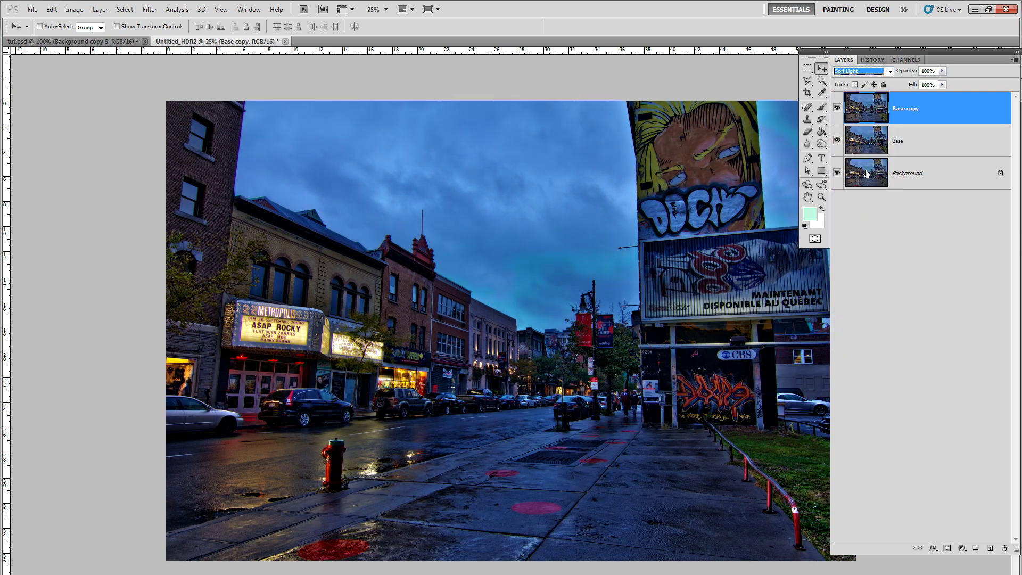
pyautogui.press('Tab')
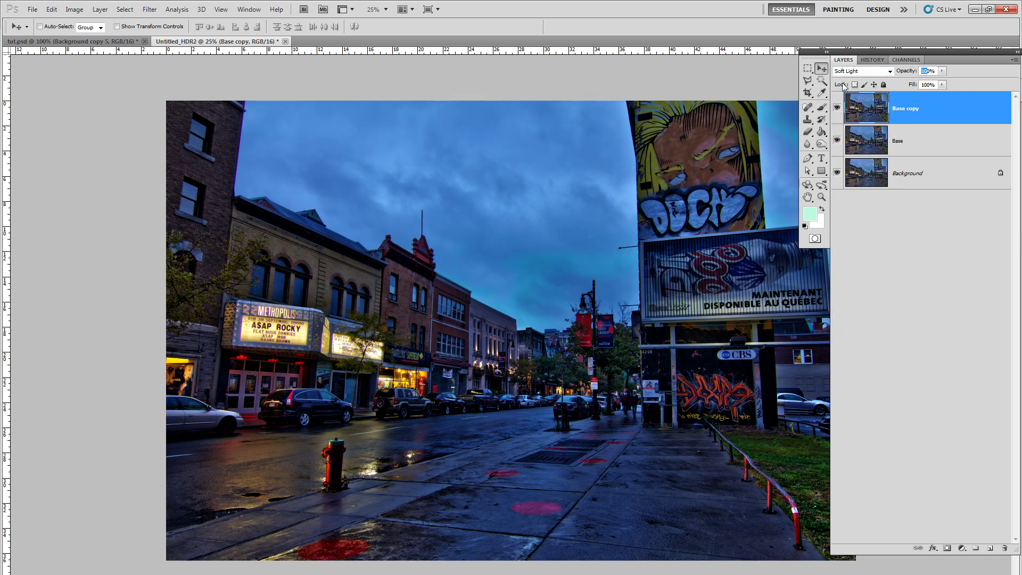
pyautogui.write('50')
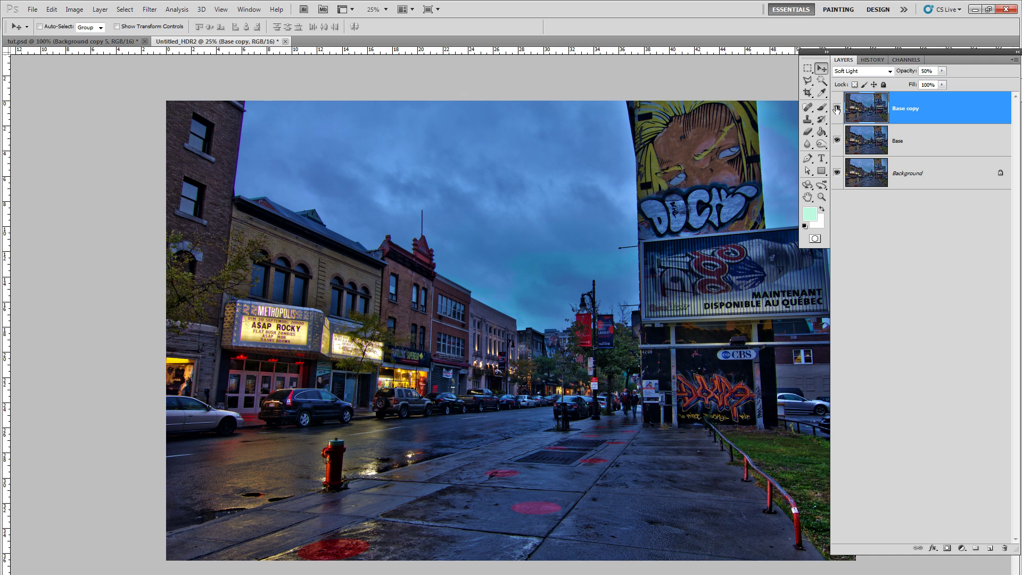
# Compare the image with the Soft Light Base copy layer hidden and shown
pyautogui.click(836, 109)
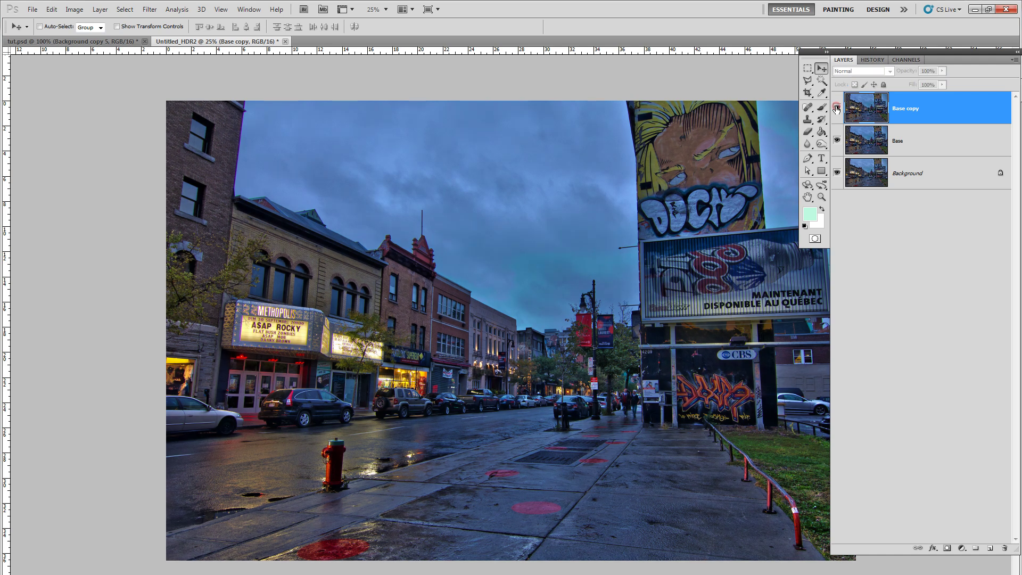
pyautogui.click(837, 109)
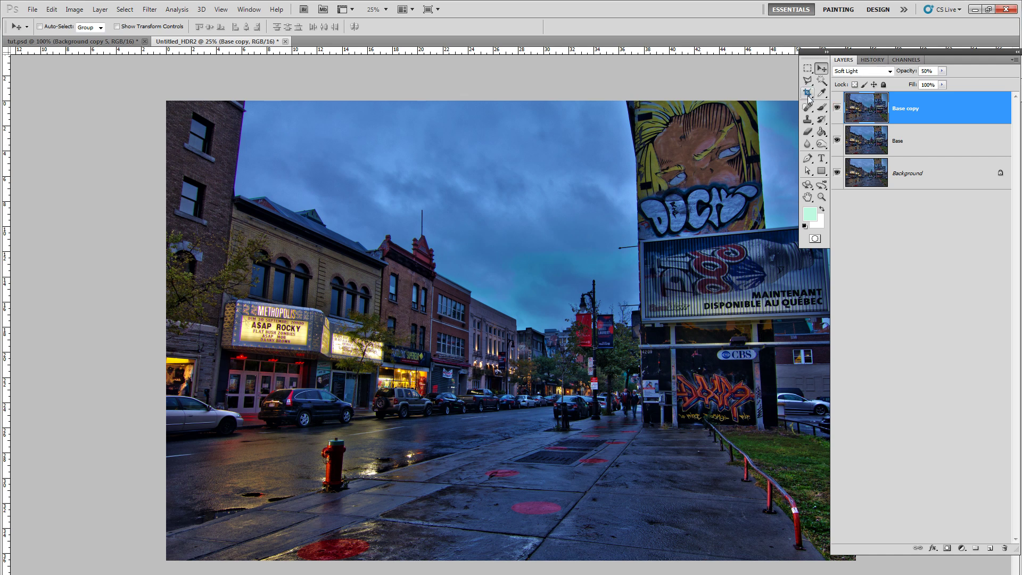
pyautogui.click(835, 107)
pyautogui.click(836, 107)
pyautogui.click(837, 108)
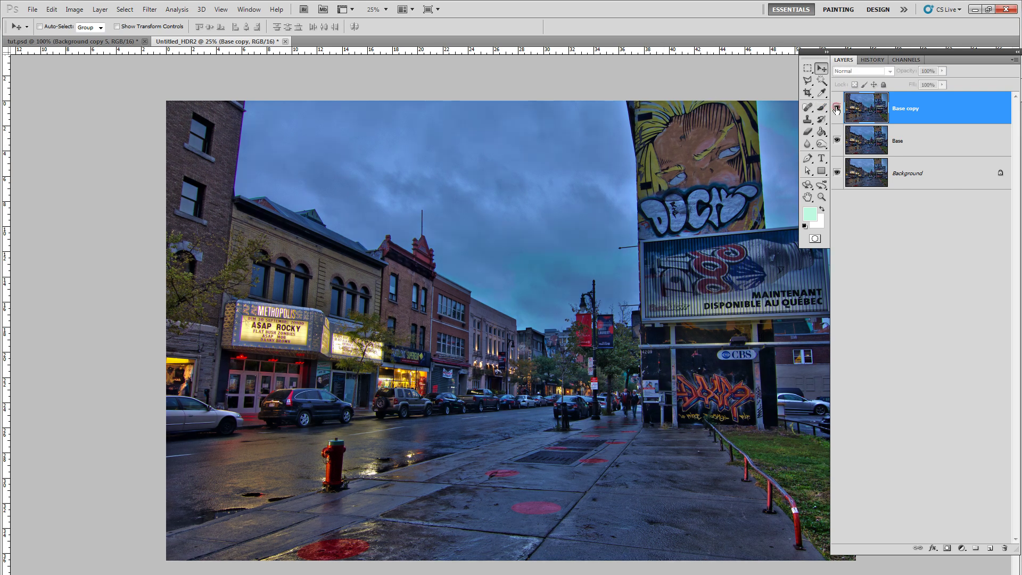
pyautogui.click(837, 108)
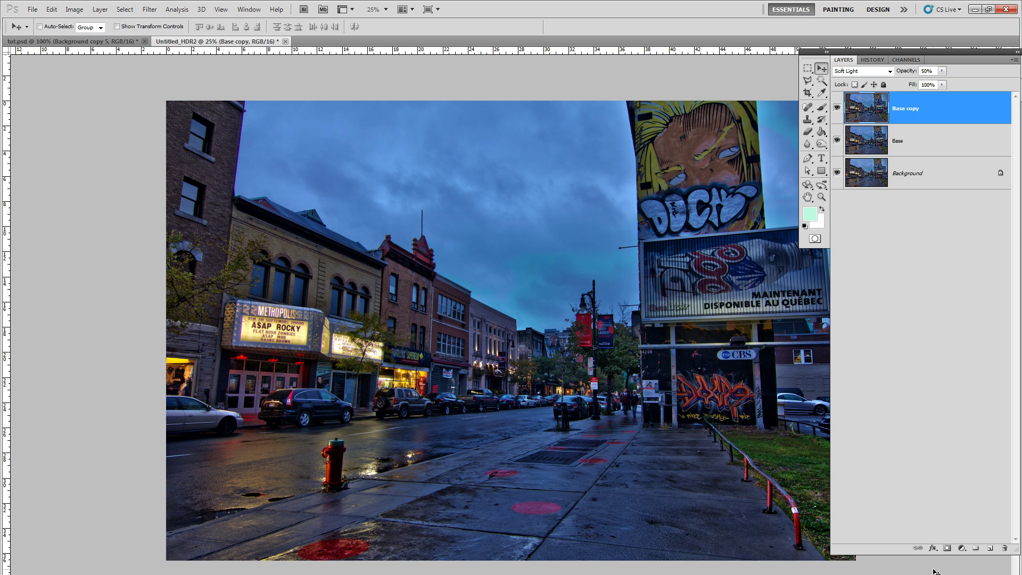
# Add a layer mask to the Base copy layer and fill it with black
pyautogui.moveTo(931, 553); pyautogui.dragTo(914, 283)
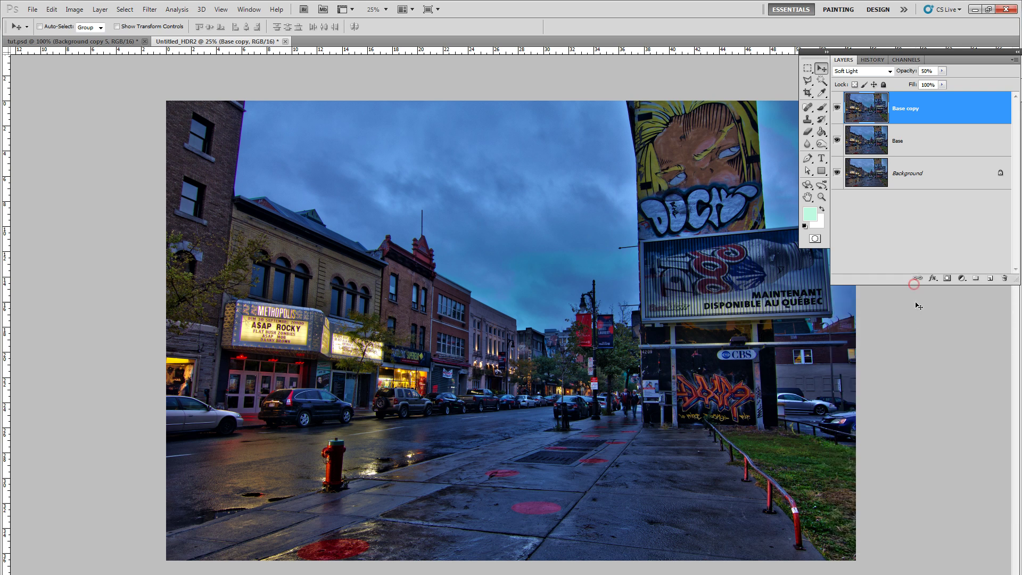
pyautogui.click(947, 279)
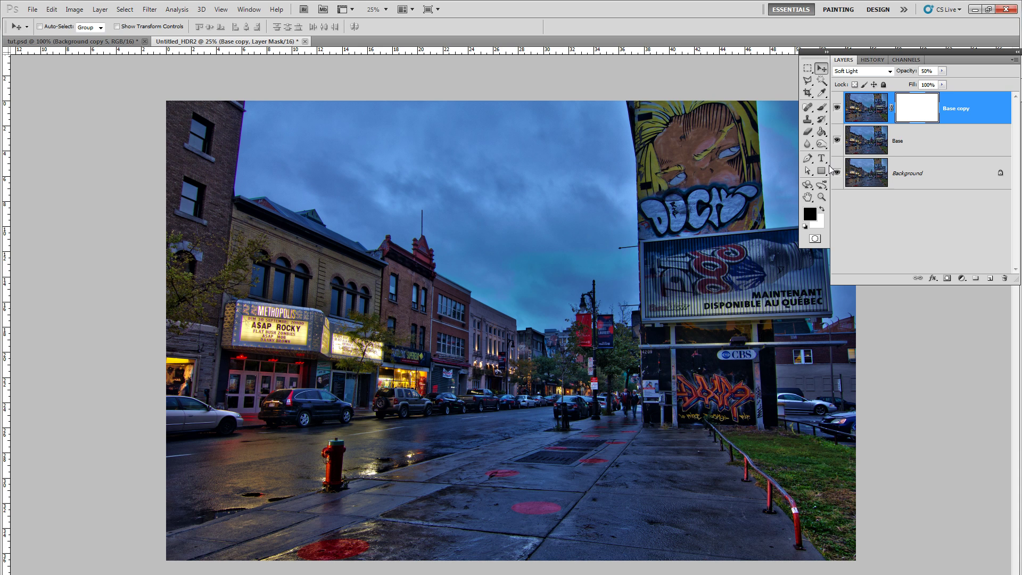
pyautogui.click(823, 131)
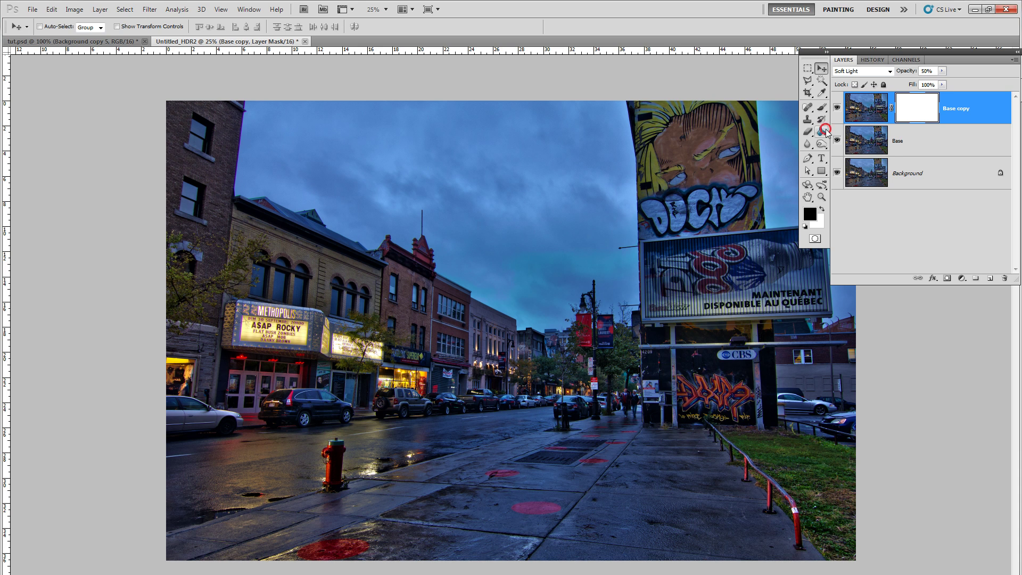
pyautogui.click(522, 183)
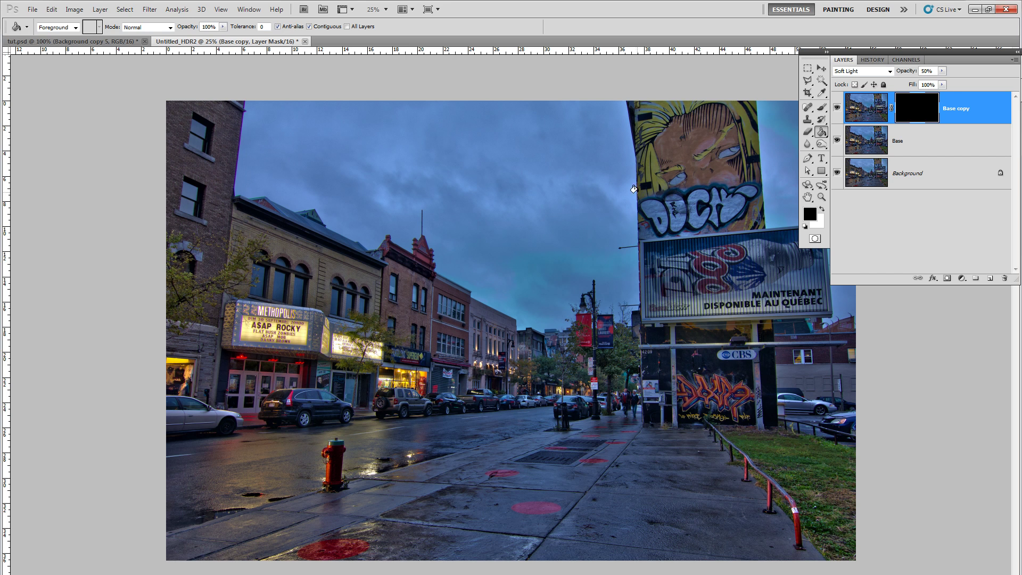
# Set up the Brush tool with white as the foreground color and a soft 200 px tip
pyautogui.click(822, 108)
pyautogui.click(822, 209)
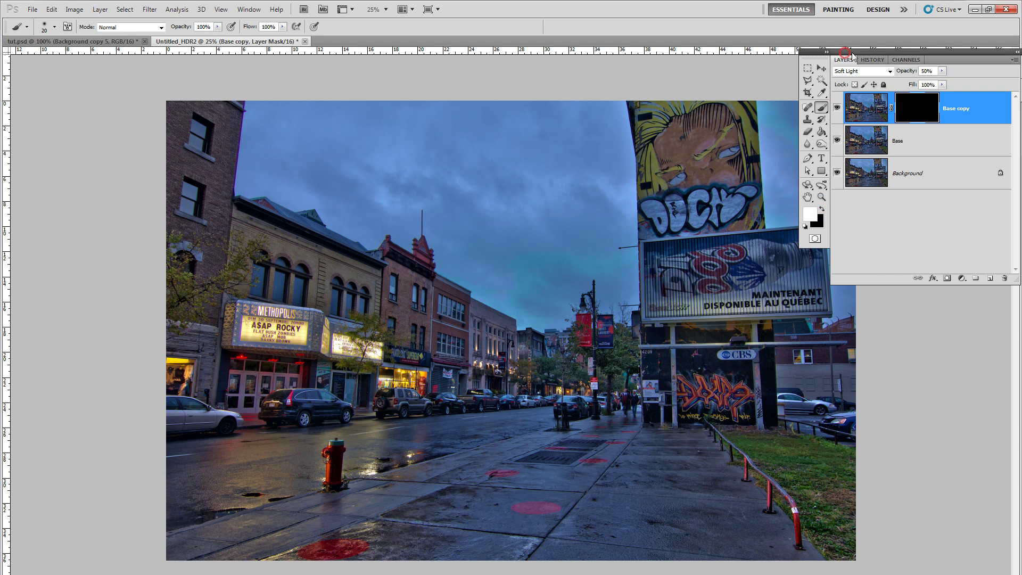
pyautogui.moveTo(852, 56); pyautogui.dragTo(905, 62)
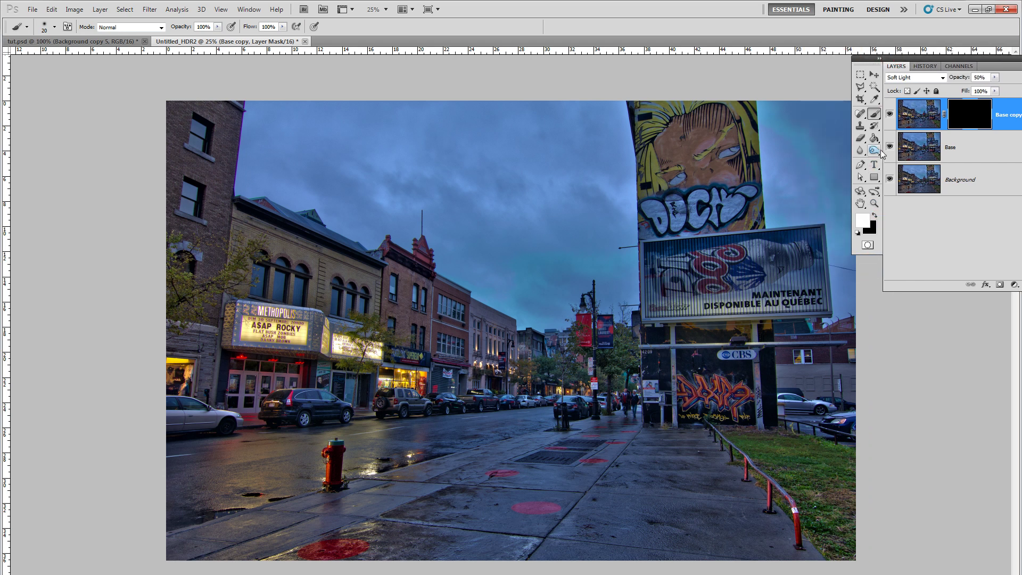
pyautogui.click(54, 27)
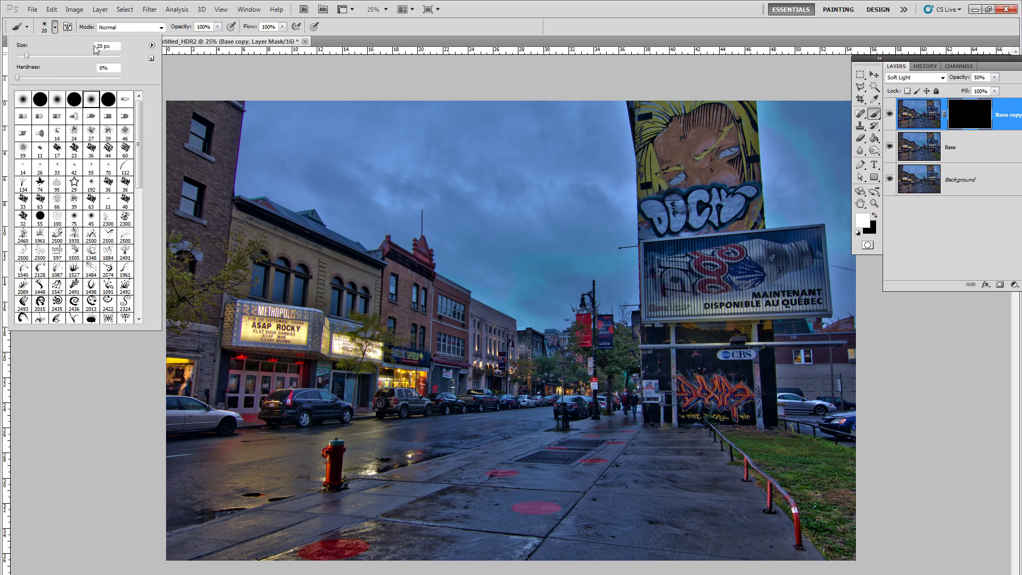
pyautogui.doubleClick(96, 49)
pyautogui.write('500')
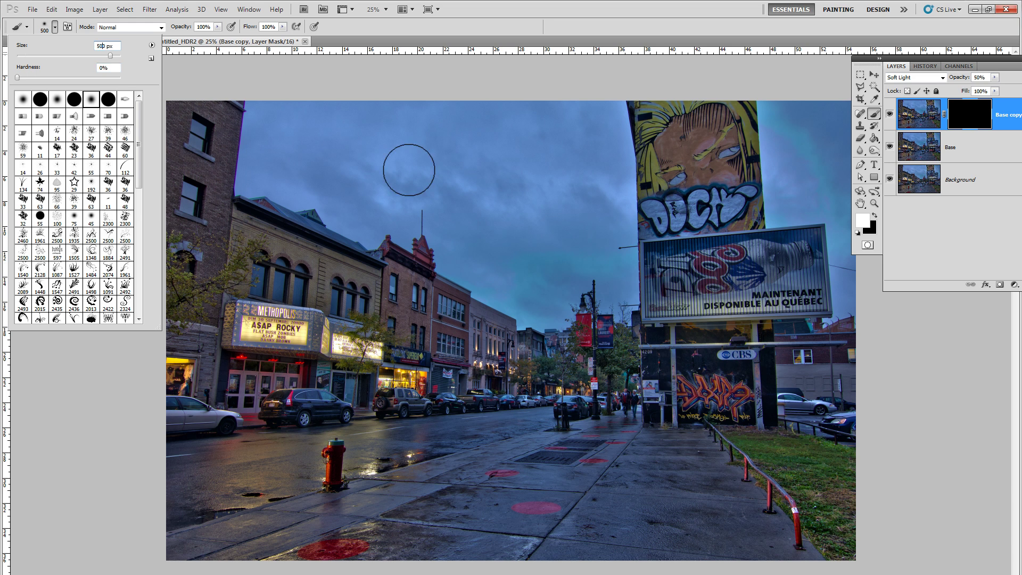
pyautogui.click(64, 48)
pyautogui.write('200')
# Paint white on the Base copy mask over the graffiti face and lettering on the tall wall
pyautogui.click(662, 174)
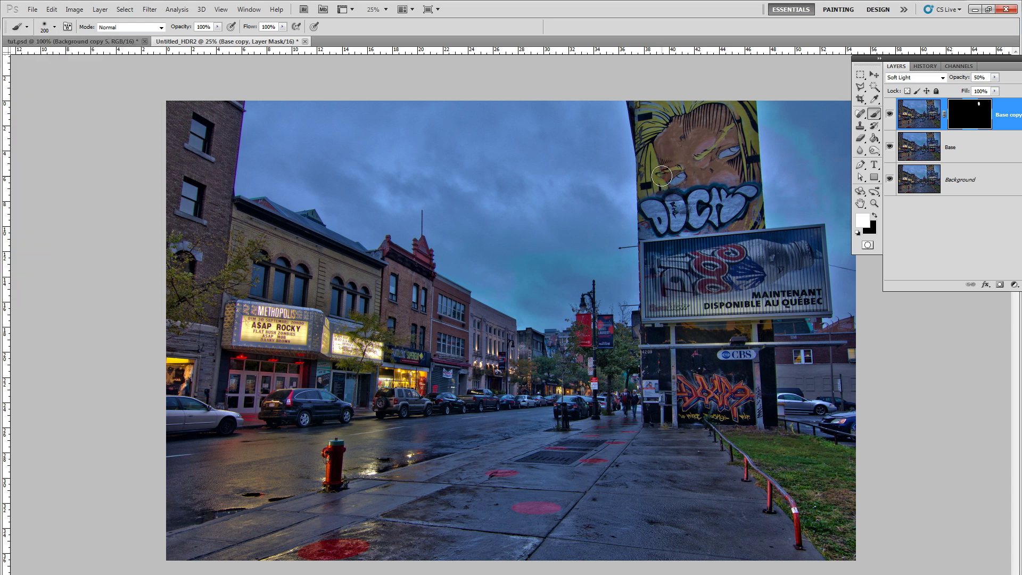
pyautogui.click(656, 153)
pyautogui.click(716, 176)
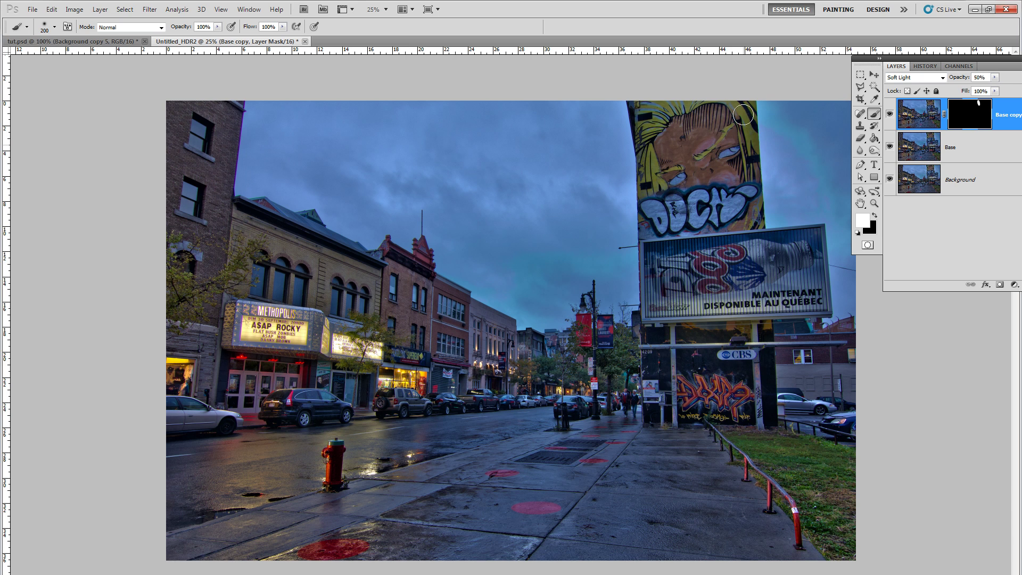
pyautogui.moveTo(748, 107); pyautogui.dragTo(645, 100)
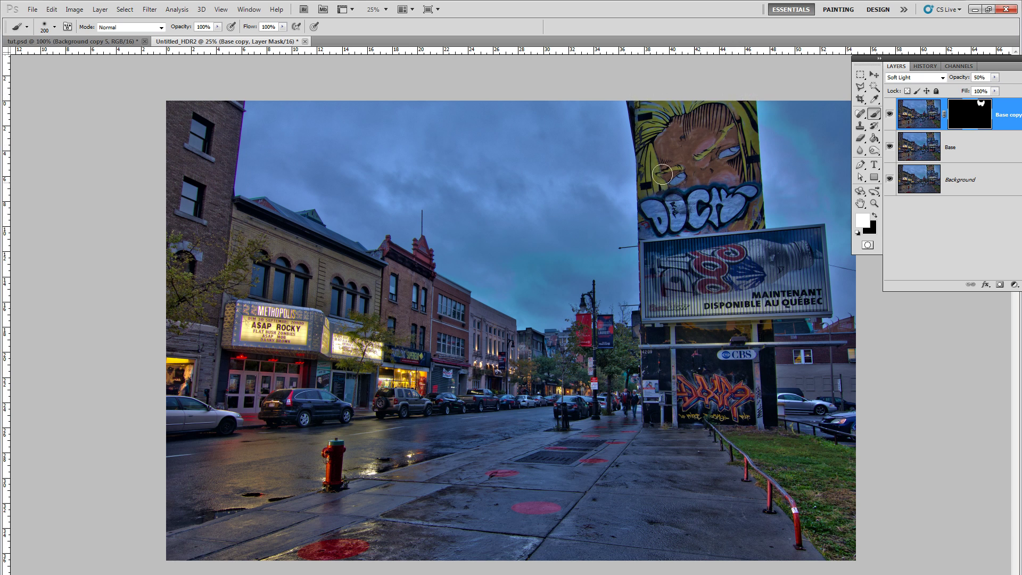
pyautogui.moveTo(663, 174)
pyautogui.mouseDown()
pyautogui.moveTo(674, 118)
pyautogui.moveTo(669, 222)
pyautogui.moveTo(731, 217)
pyautogui.mouseUp()
pyautogui.click(731, 214)
# Toggle the masked Base copy layer's visibility to examine its effect on the graffiti wall
pyautogui.click(889, 114)
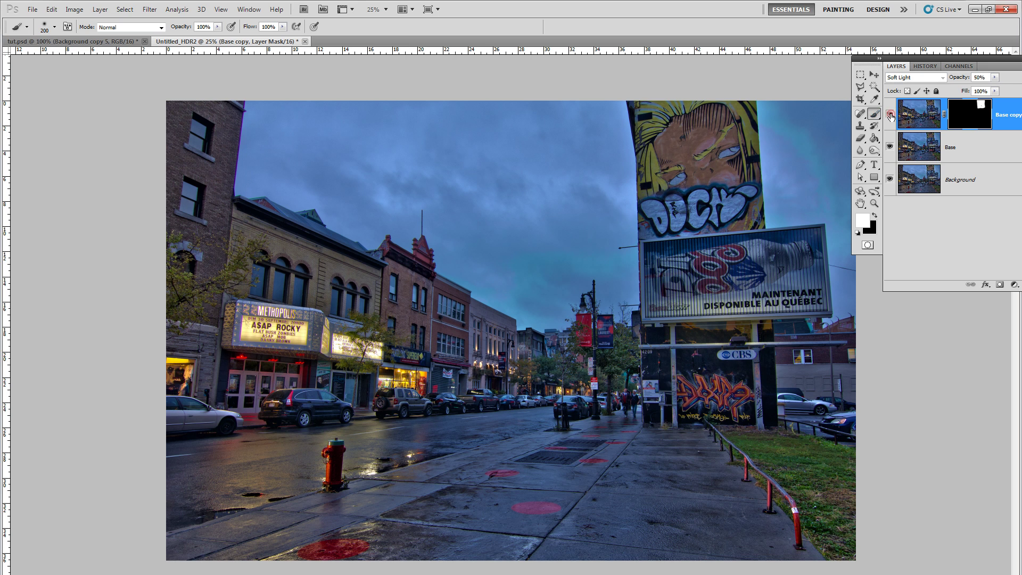
pyautogui.click(890, 114)
pyautogui.click(890, 114)
pyautogui.click(890, 114)
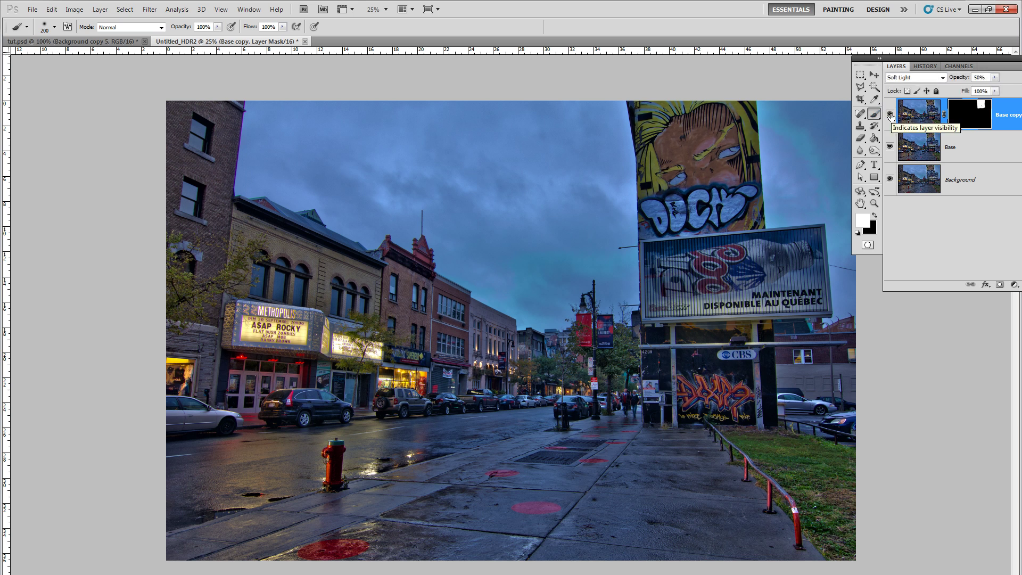
pyautogui.click(891, 114)
pyautogui.click(890, 115)
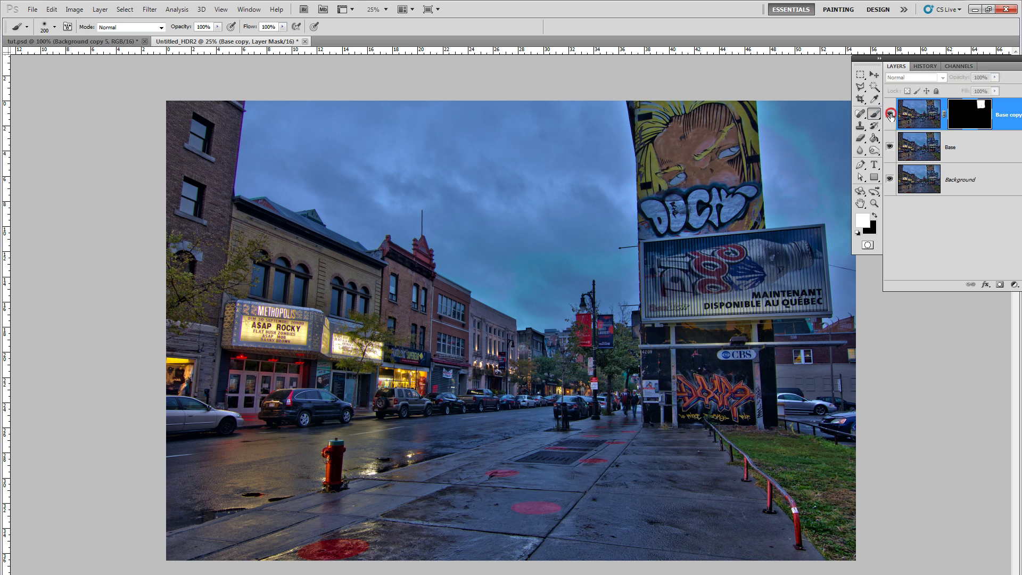
pyautogui.click(890, 115)
pyautogui.click(890, 115)
pyautogui.click(890, 115)
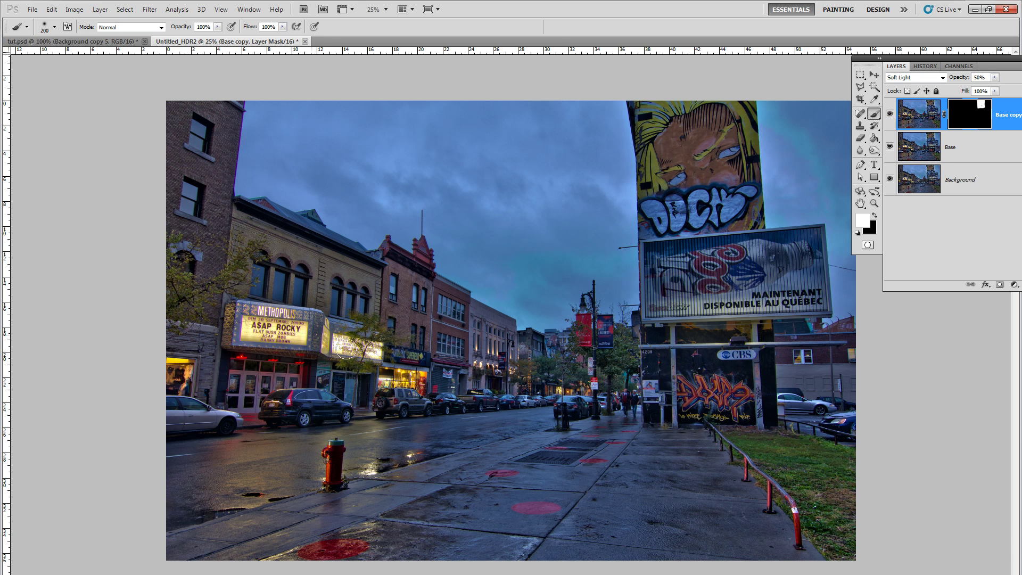
# Paint white on the Base copy mask over the lit theater marquee and compare the layer hidden and shown
pyautogui.moveTo(327, 335)
pyautogui.mouseDown()
pyautogui.moveTo(269, 315)
pyautogui.moveTo(227, 320)
pyautogui.moveTo(233, 338)
pyautogui.moveTo(332, 348)
pyautogui.mouseUp()
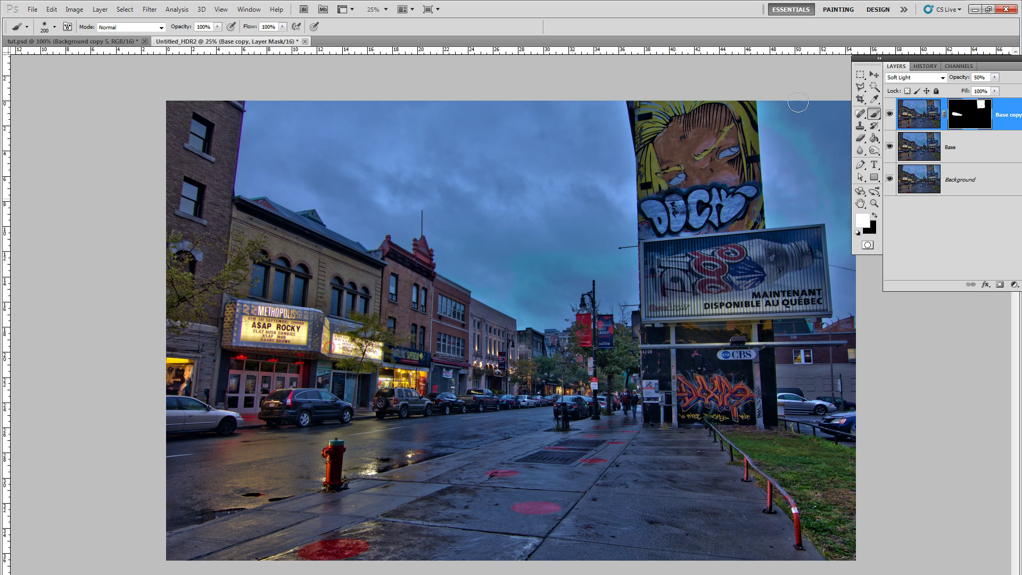
pyautogui.click(890, 114)
pyautogui.click(890, 114)
pyautogui.click(891, 114)
pyautogui.click(891, 114)
pyautogui.click(890, 113)
pyautogui.click(890, 114)
# Duplicate the masked Base copy layer as Base copy 2 and set the duplicate's blend mode to Screen
pyautogui.click(100, 9)
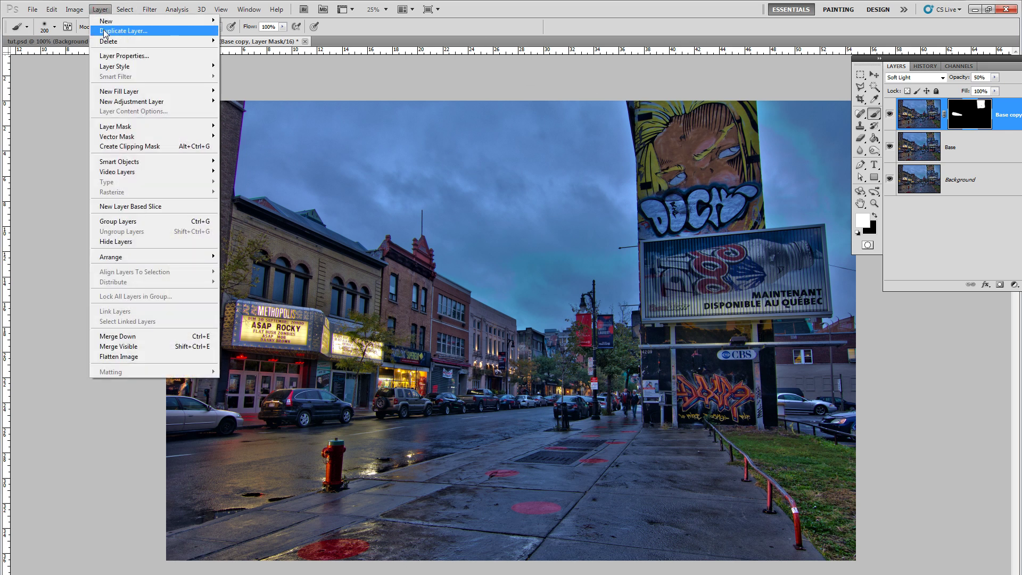
pyautogui.click(104, 31)
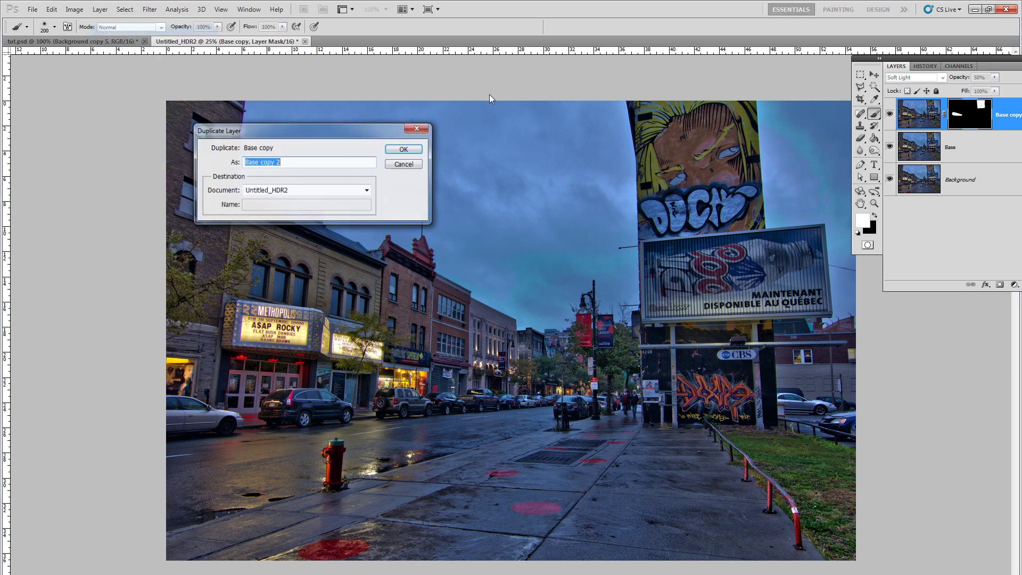
pyautogui.click(405, 152)
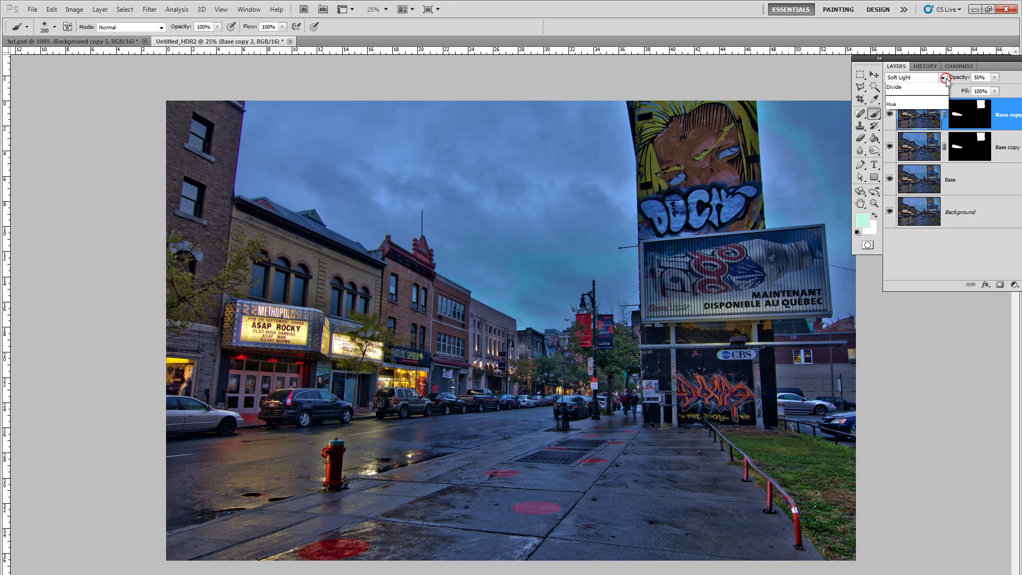
pyautogui.click(942, 78)
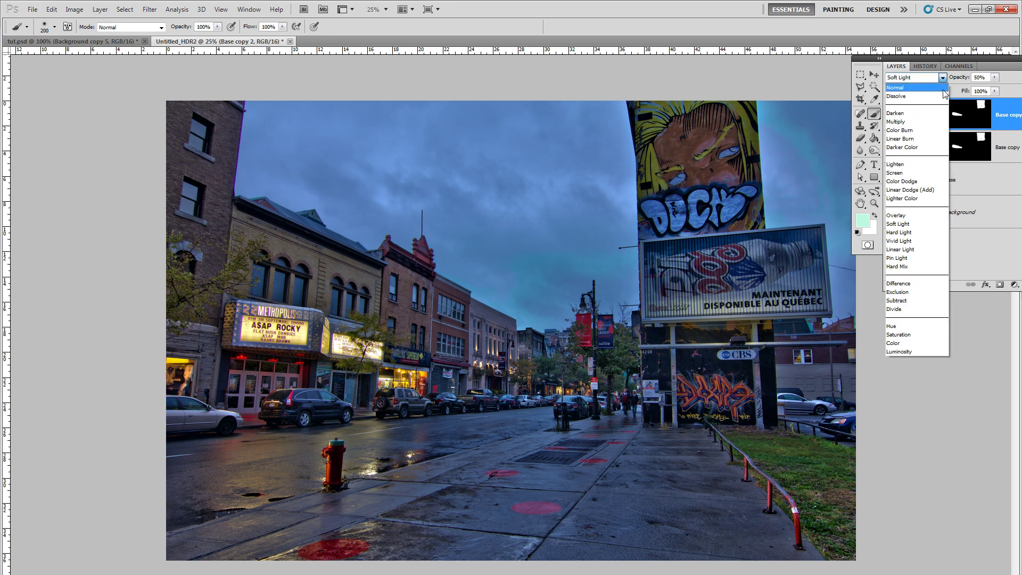
pyautogui.click(910, 173)
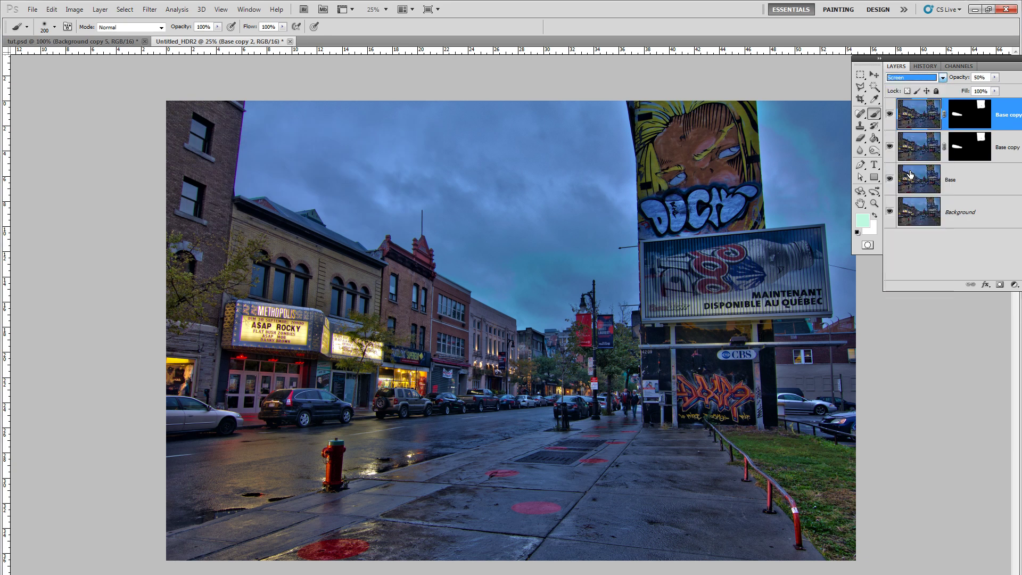
# Toggle the Base copy 2 layer's visibility to compare the marquee and graffiti wall with and without it
pyautogui.click(890, 114)
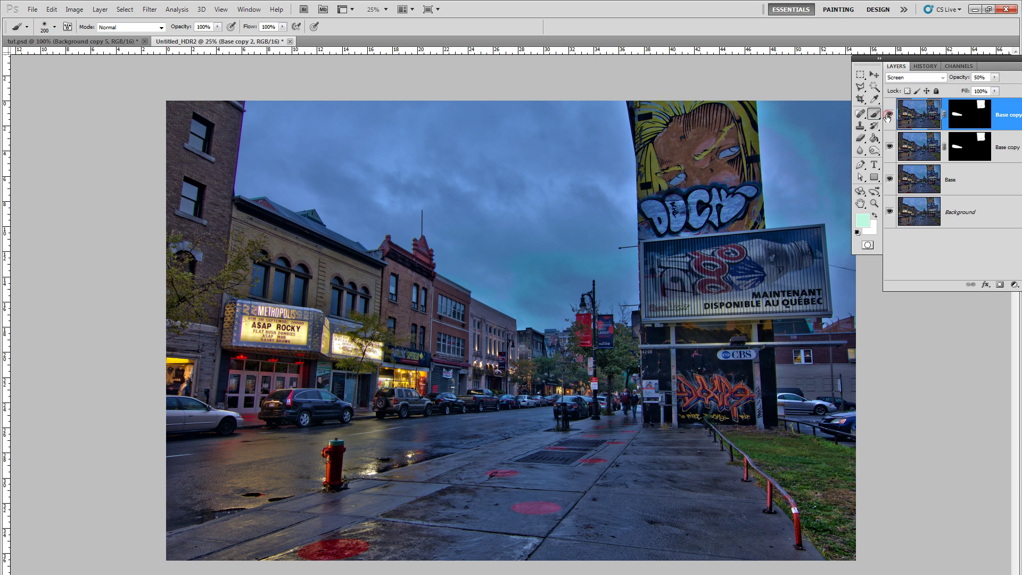
pyautogui.click(889, 116)
pyautogui.click(889, 115)
pyautogui.click(889, 115)
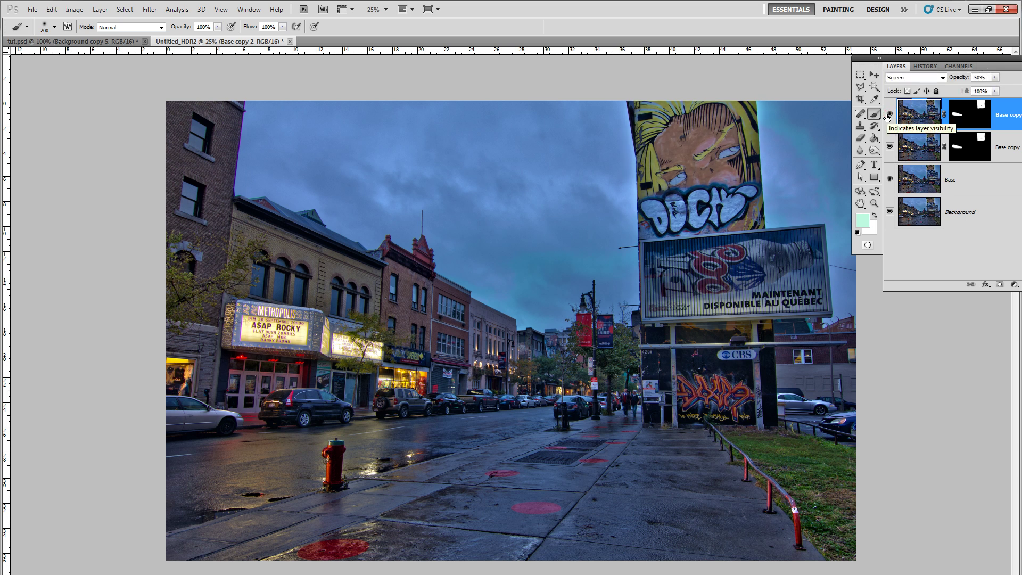
pyautogui.click(888, 115)
pyautogui.click(888, 116)
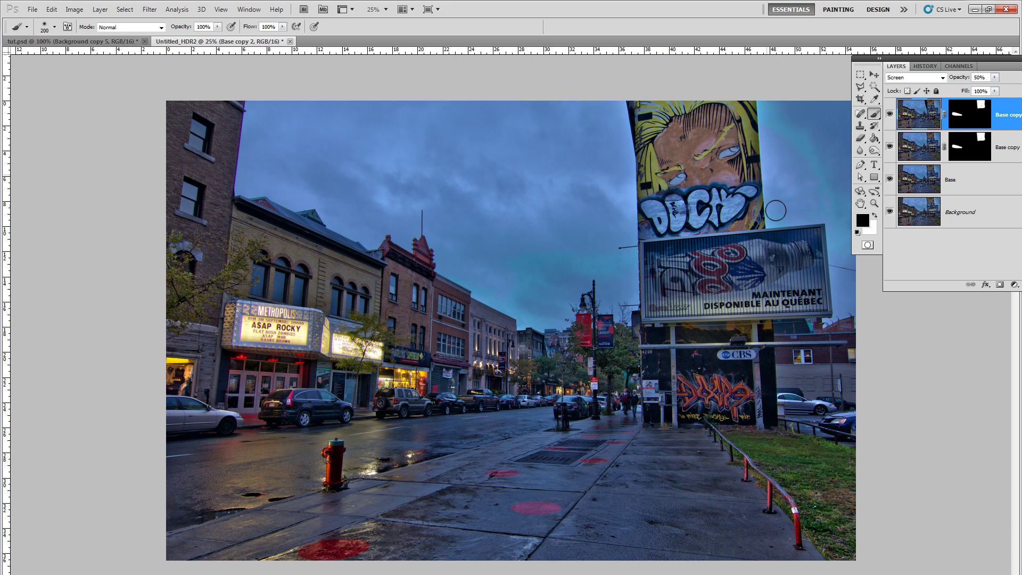
pyautogui.click(895, 113)
pyautogui.click(895, 113)
# Add a Photo Filter adjustment layer above Base copy 2 and set its filter to Cyan
pyautogui.click(91, 10)
pyautogui.moveTo(144, 105)
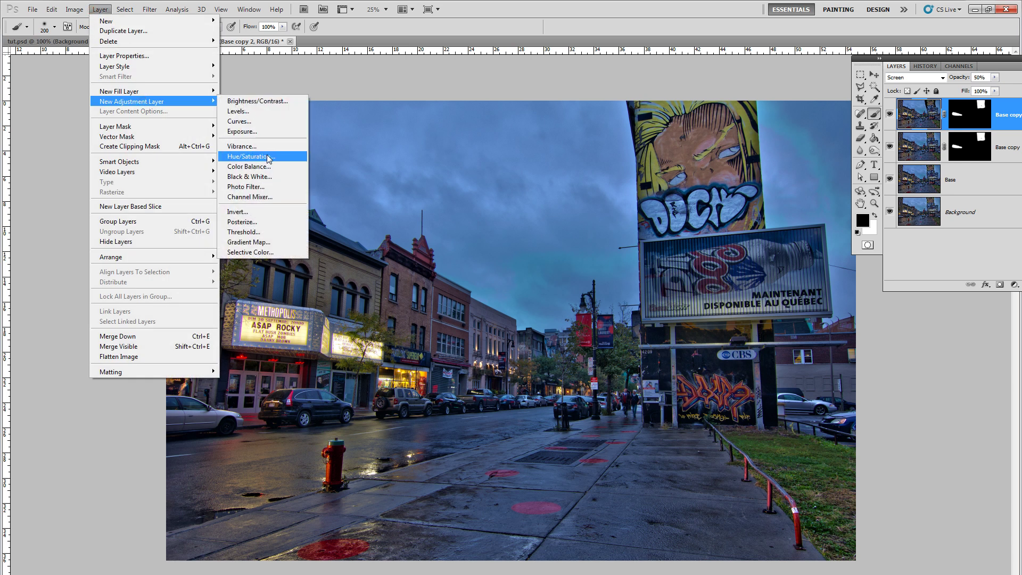
pyautogui.click(246, 187)
pyautogui.click(571, 118)
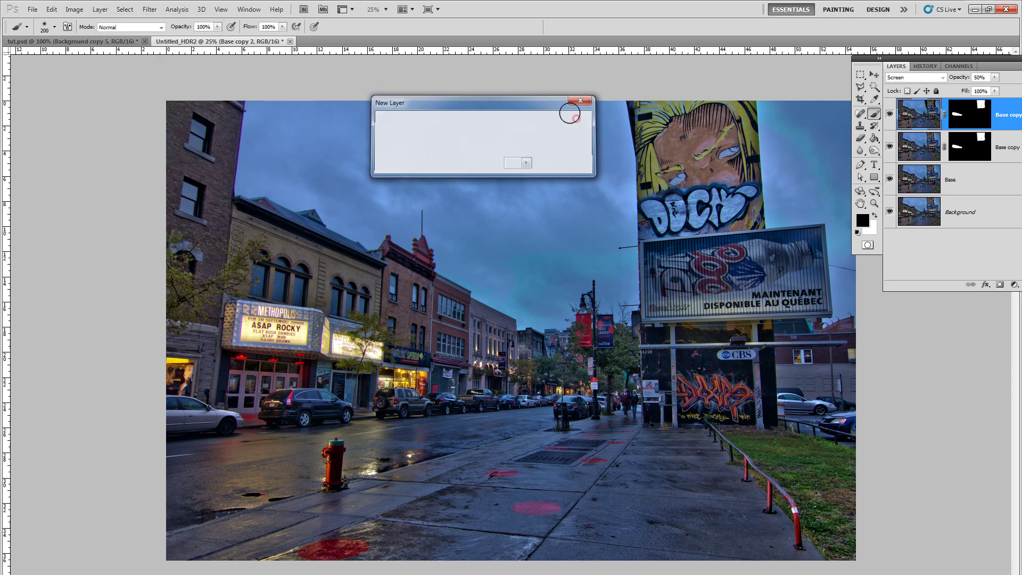
pyautogui.click(570, 113)
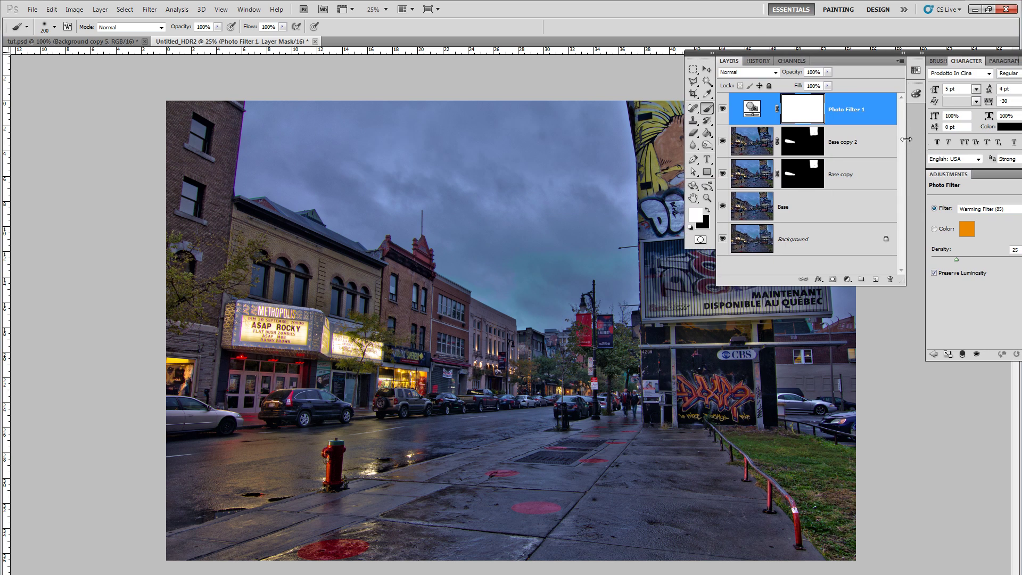
pyautogui.moveTo(905, 139); pyautogui.dragTo(820, 139)
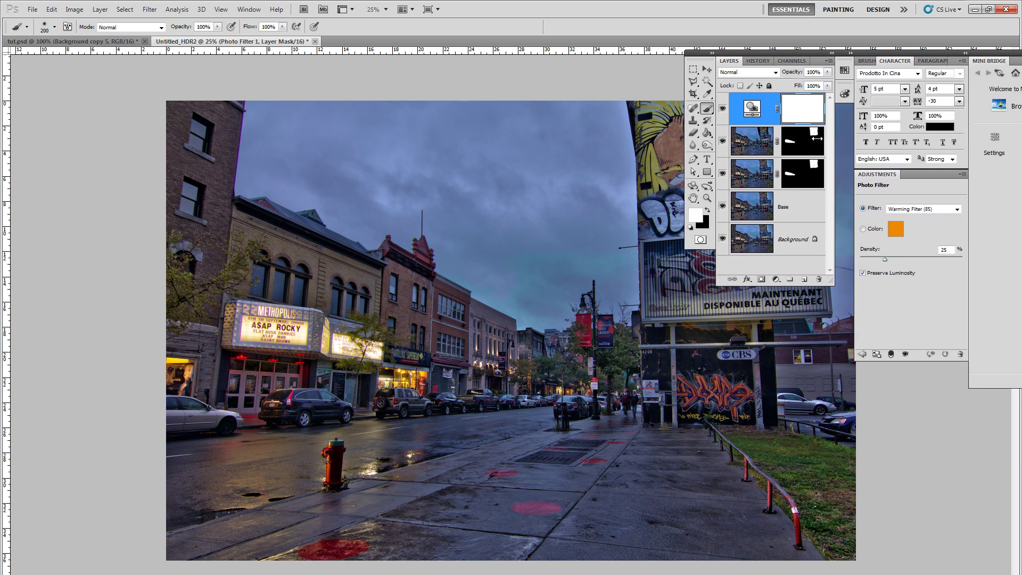
pyautogui.click(924, 208)
pyautogui.click(931, 301)
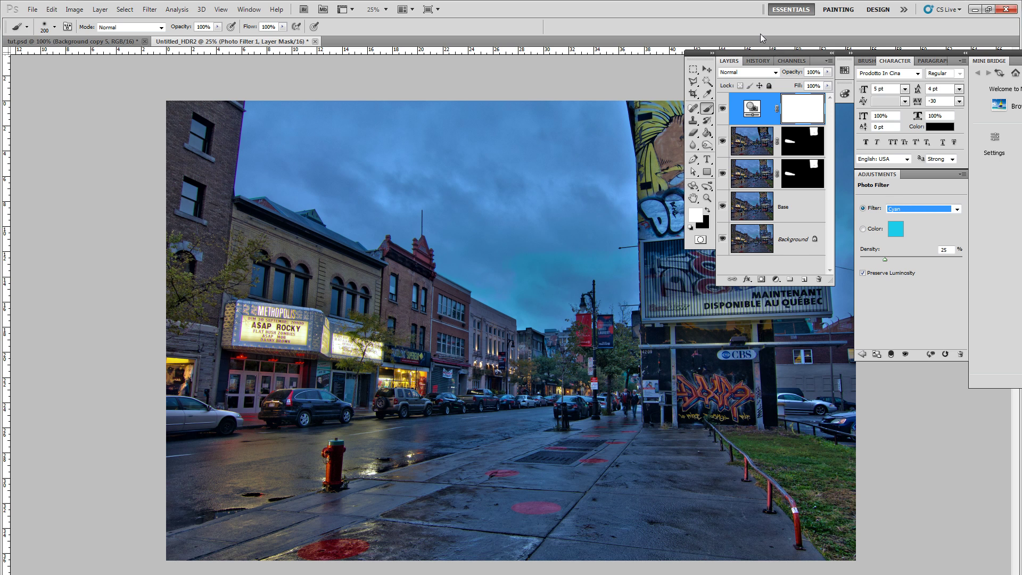
# Fill the Photo Filter layer's mask with black using the Paint Bucket, keeping the whole photo in view
pyautogui.moveTo(756, 52); pyautogui.dragTo(906, 43)
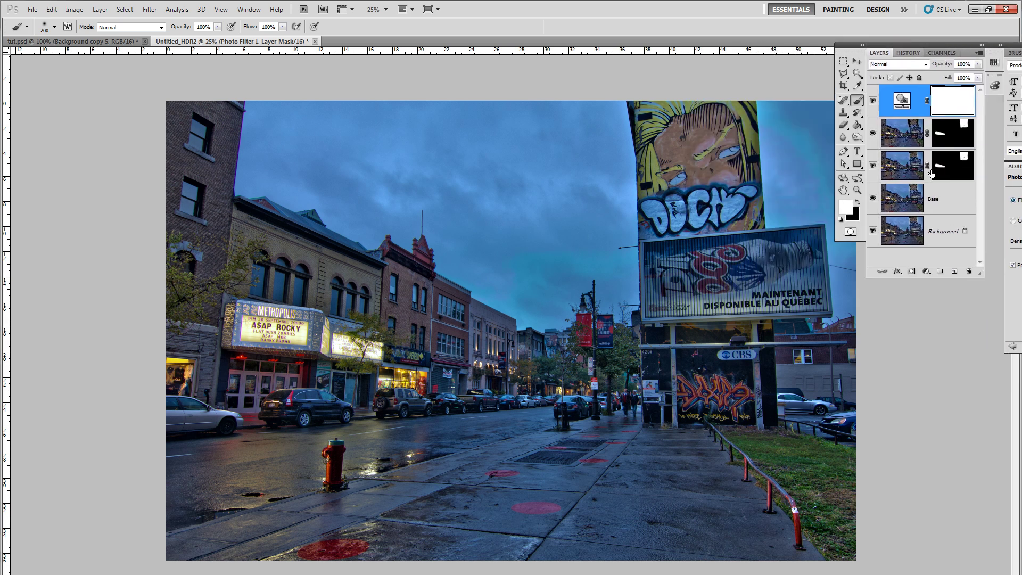
pyautogui.click(857, 126)
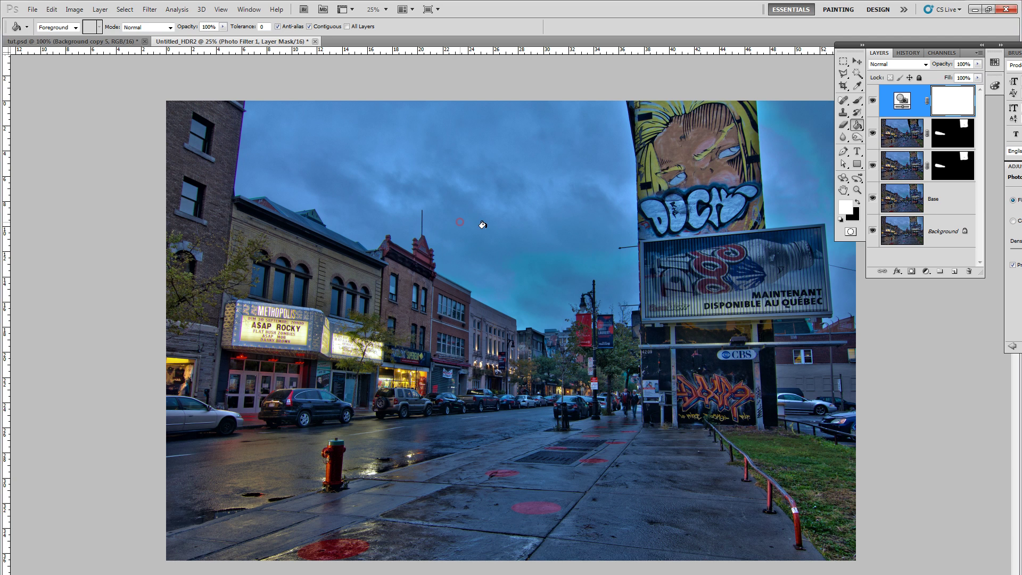
pyautogui.click(857, 202)
pyautogui.click(483, 195)
# Paint white on the Photo Filter mask across the entire sky with a soft 400 px brush, and compare the filter hidden and shown
pyautogui.click(857, 100)
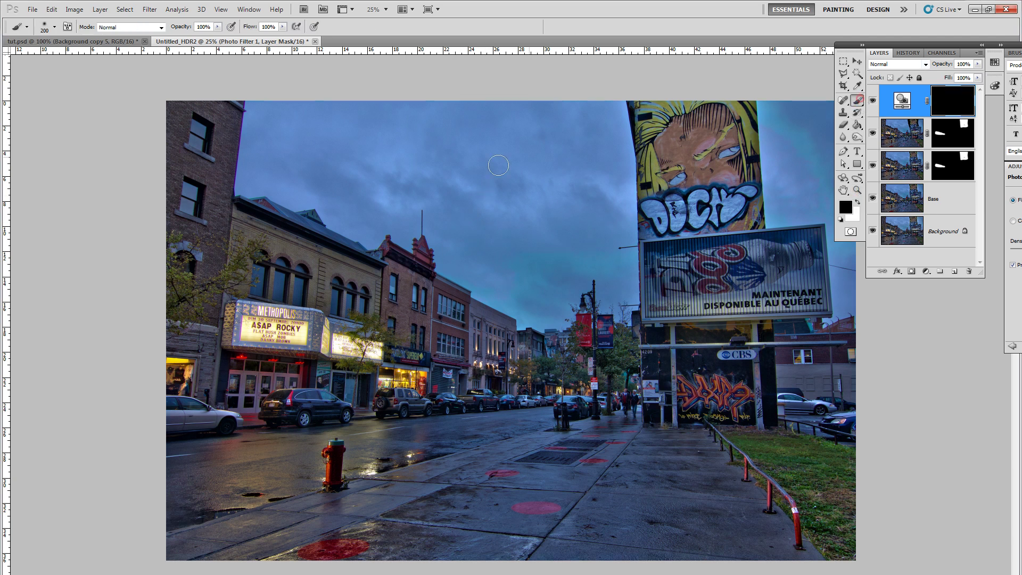
pyautogui.click(42, 25)
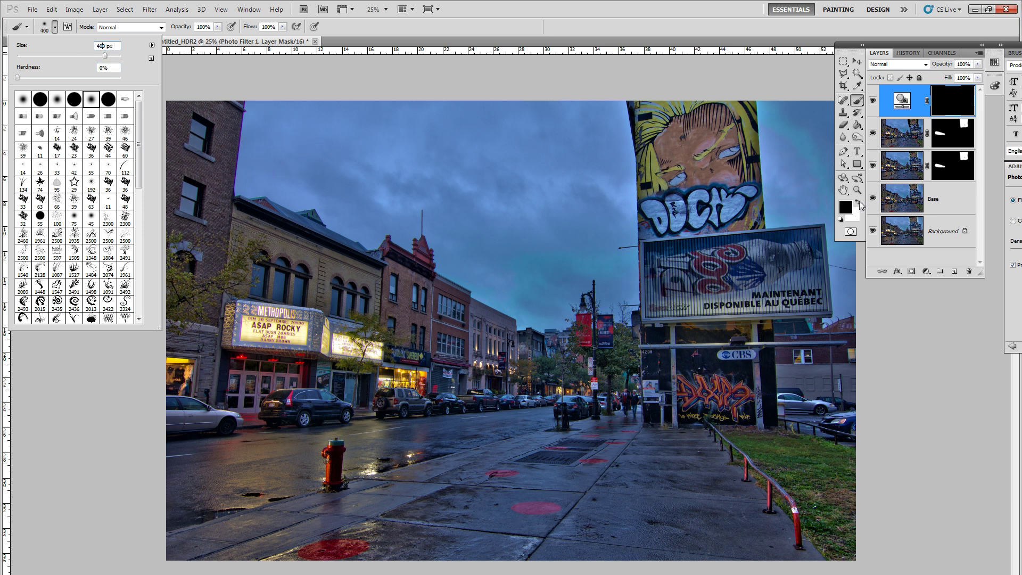
pyautogui.click(858, 201)
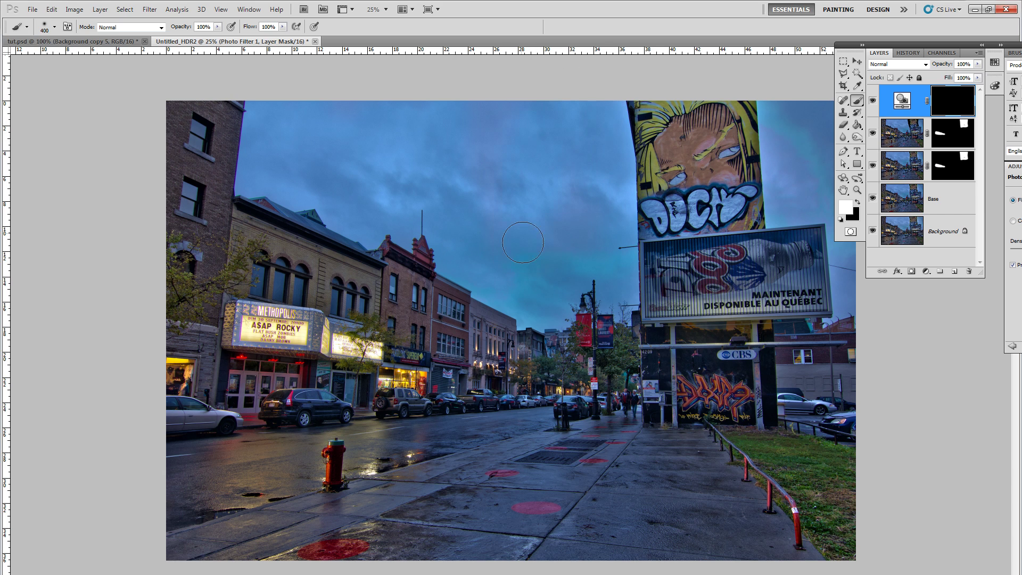
pyautogui.moveTo(523, 243)
pyautogui.mouseDown()
pyautogui.moveTo(499, 142)
pyautogui.moveTo(552, 171)
pyautogui.moveTo(516, 235)
pyautogui.moveTo(381, 153)
pyautogui.mouseUp()
pyautogui.moveTo(597, 264); pyautogui.dragTo(551, 245)
pyautogui.moveTo(898, 43); pyautogui.dragTo(948, 40)
pyautogui.click(780, 211)
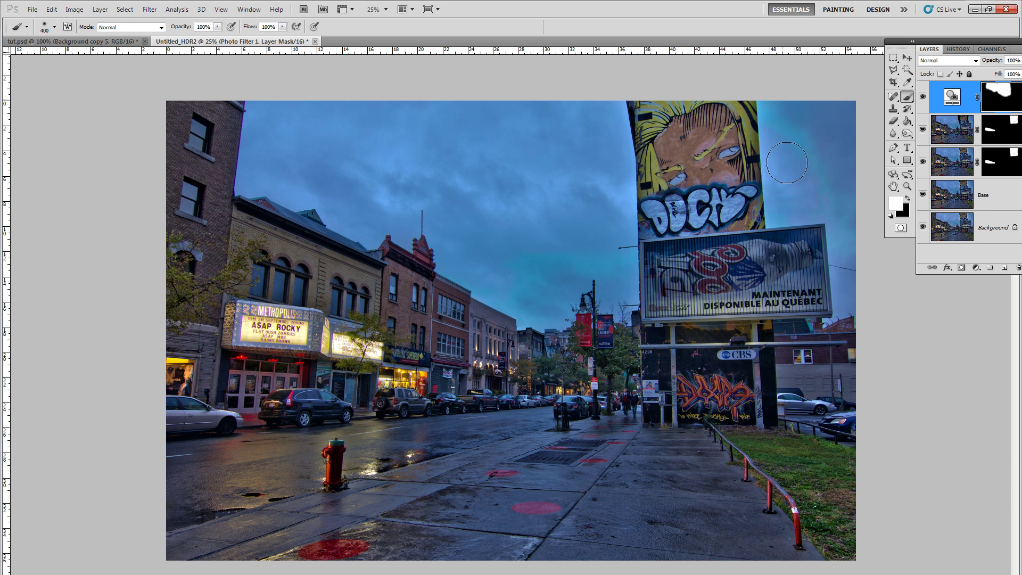
pyautogui.moveTo(841, 273)
pyautogui.mouseDown()
pyautogui.moveTo(846, 304)
pyautogui.moveTo(850, 117)
pyautogui.mouseUp()
pyautogui.moveTo(948, 40); pyautogui.dragTo(946, 41)
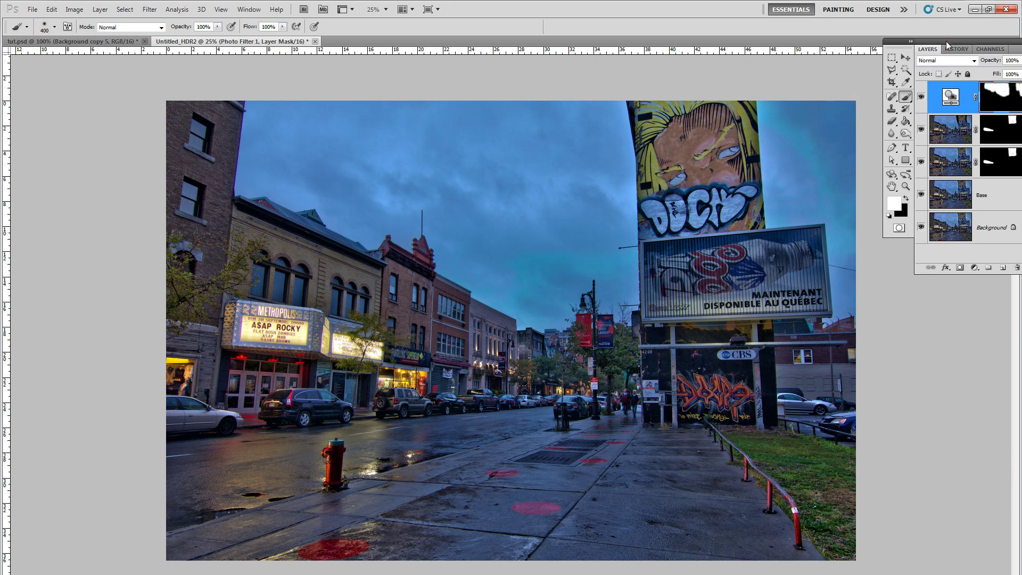
pyautogui.click(921, 97)
pyautogui.click(922, 97)
# Add a Curves adjustment layer above the Photo Filter layer and rearrange the panels to expose its full curve graph
pyautogui.moveTo(939, 42); pyautogui.dragTo(900, 42)
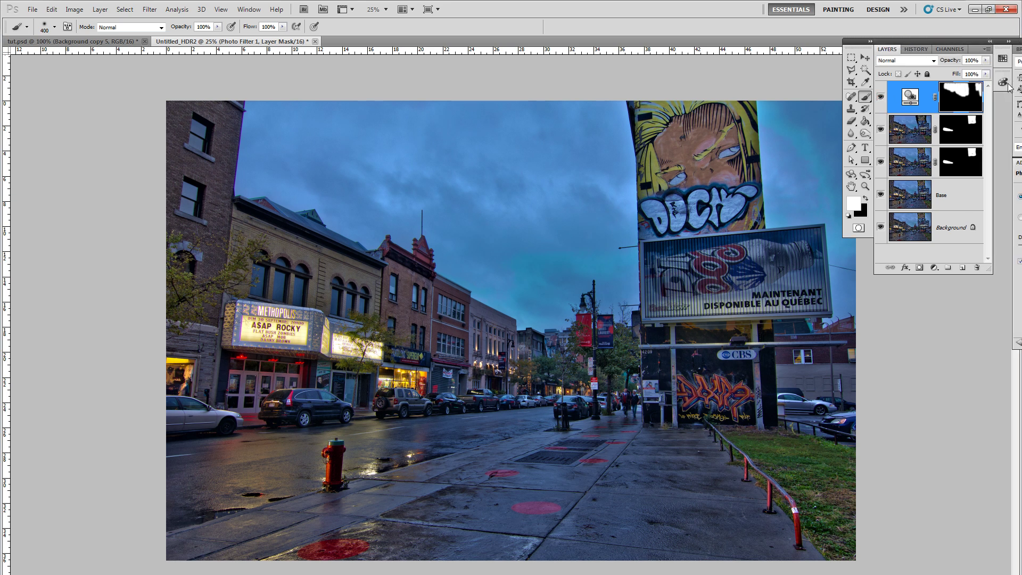
pyautogui.click(100, 9)
pyautogui.moveTo(142, 101)
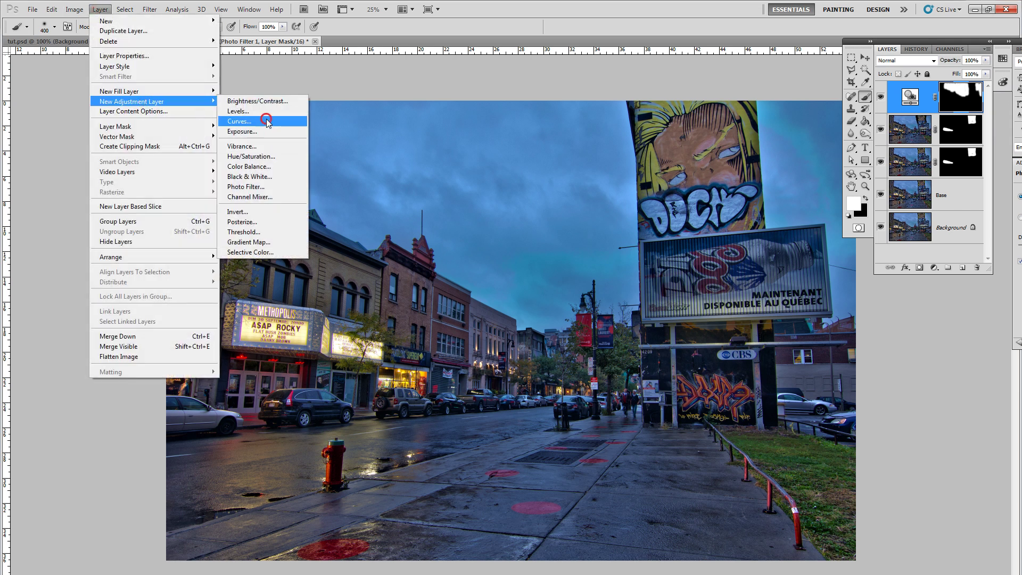
pyautogui.click(256, 122)
pyautogui.click(571, 118)
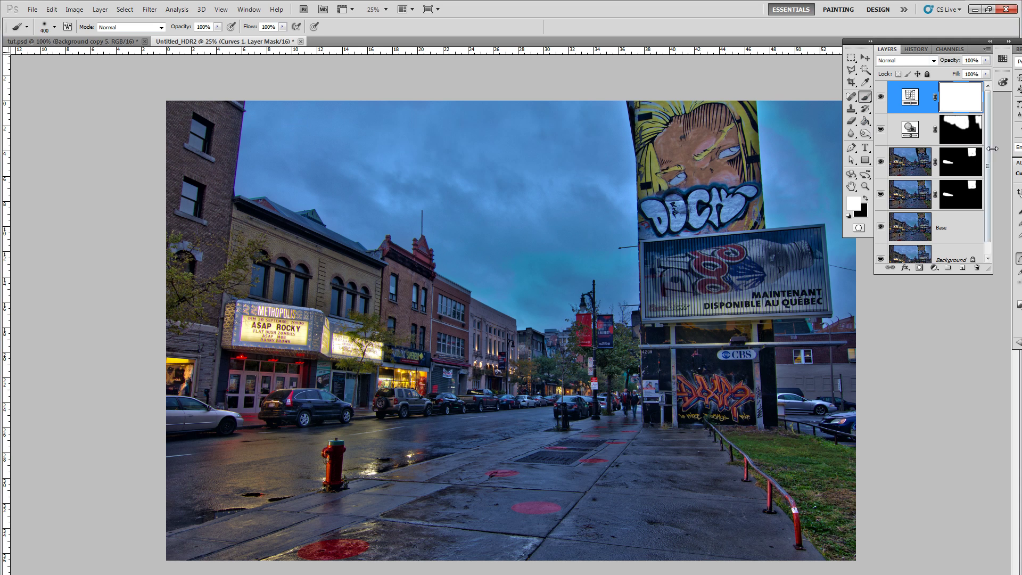
pyautogui.moveTo(942, 43); pyautogui.dragTo(934, 6)
pyautogui.click(842, 4)
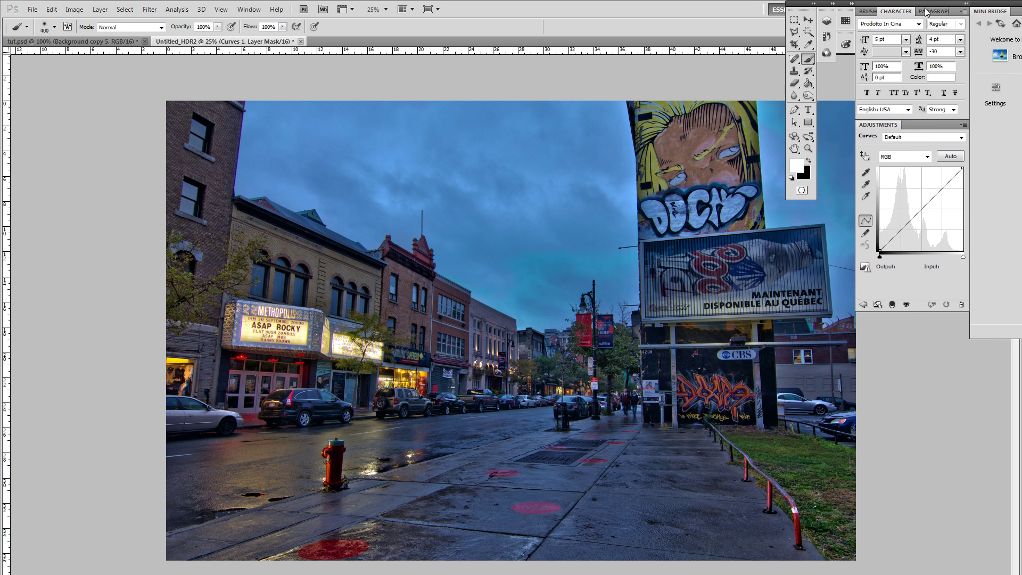
# Add three evenly spaced points along the RGB curve and set the lower point's output to 81
pyautogui.click(900, 229)
pyautogui.click(922, 209)
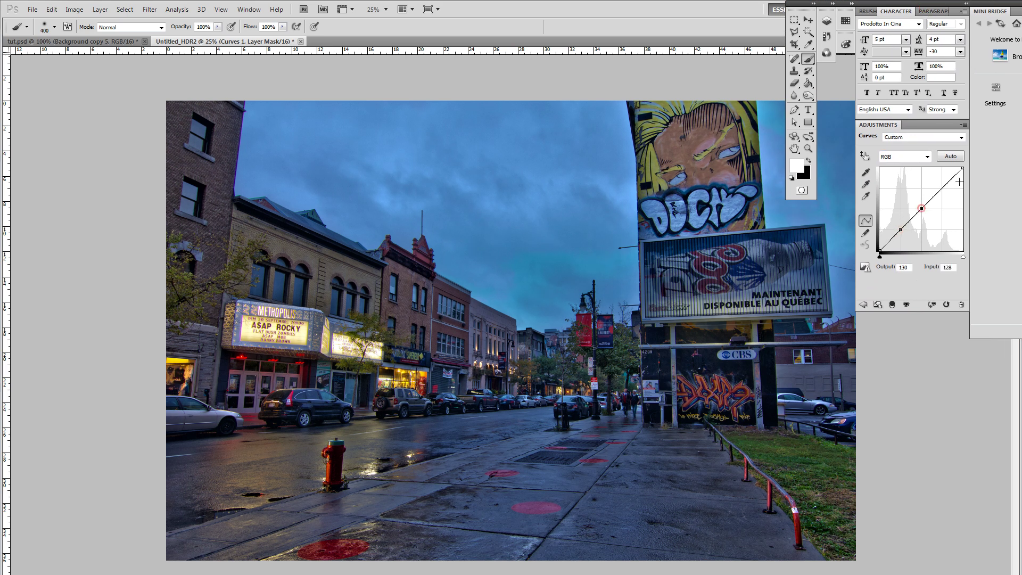
pyautogui.click(942, 186)
pyautogui.moveTo(901, 230); pyautogui.dragTo(900, 229)
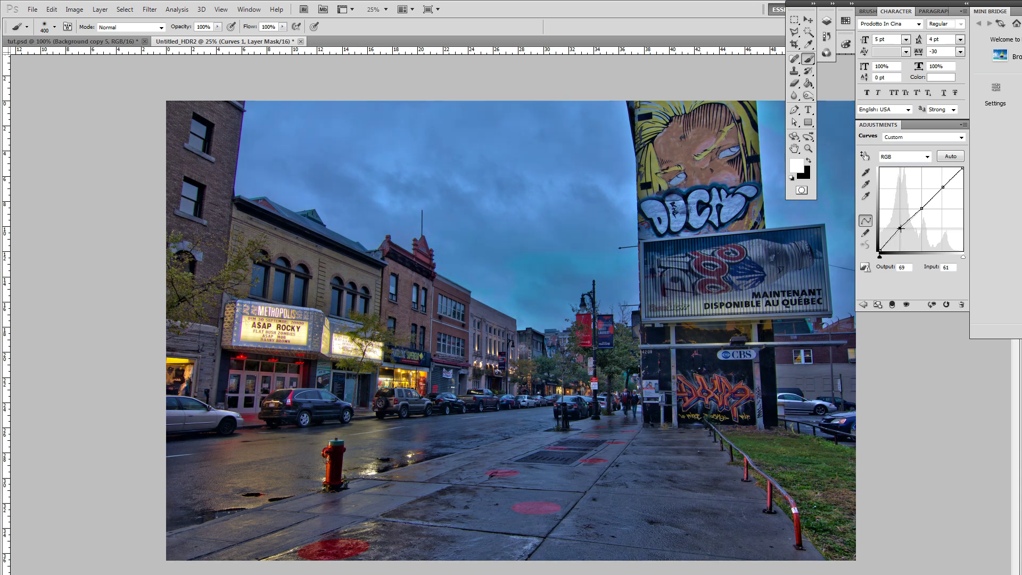
pyautogui.click(906, 266)
pyautogui.write('81')
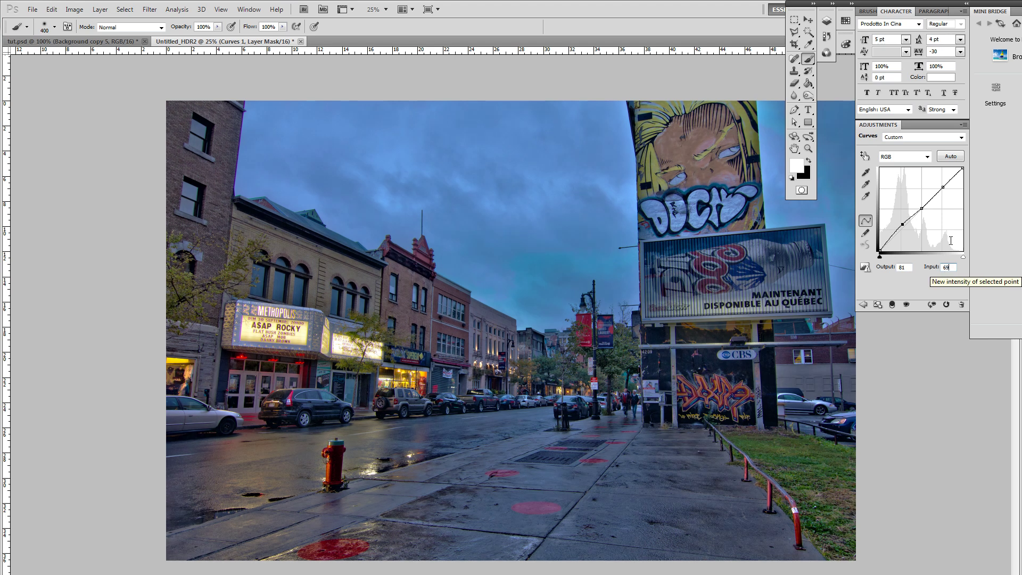
# Set the RGB curve's middle point to output 152 and input 125
pyautogui.click(921, 209)
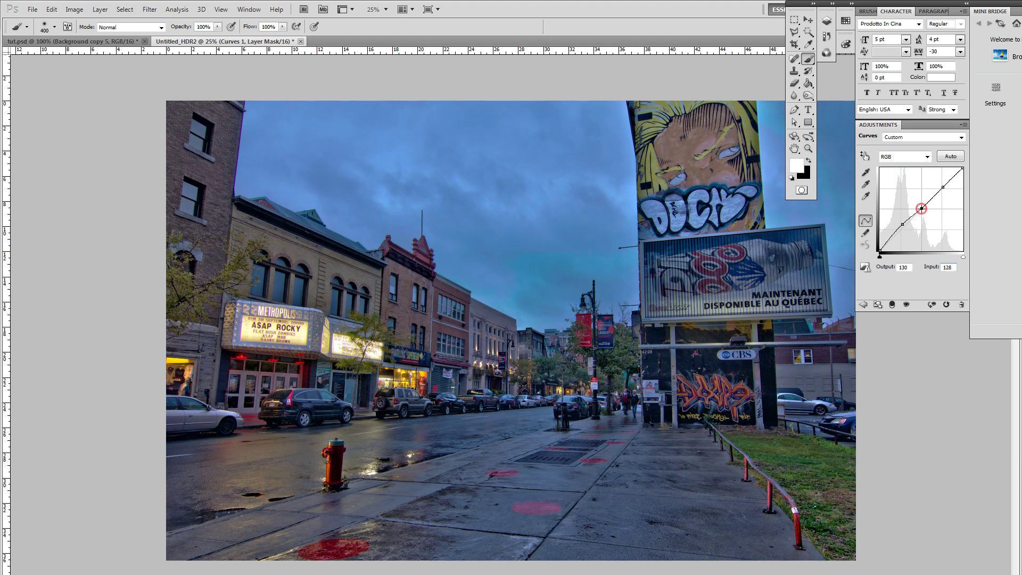
pyautogui.click(903, 267)
pyautogui.write('152')
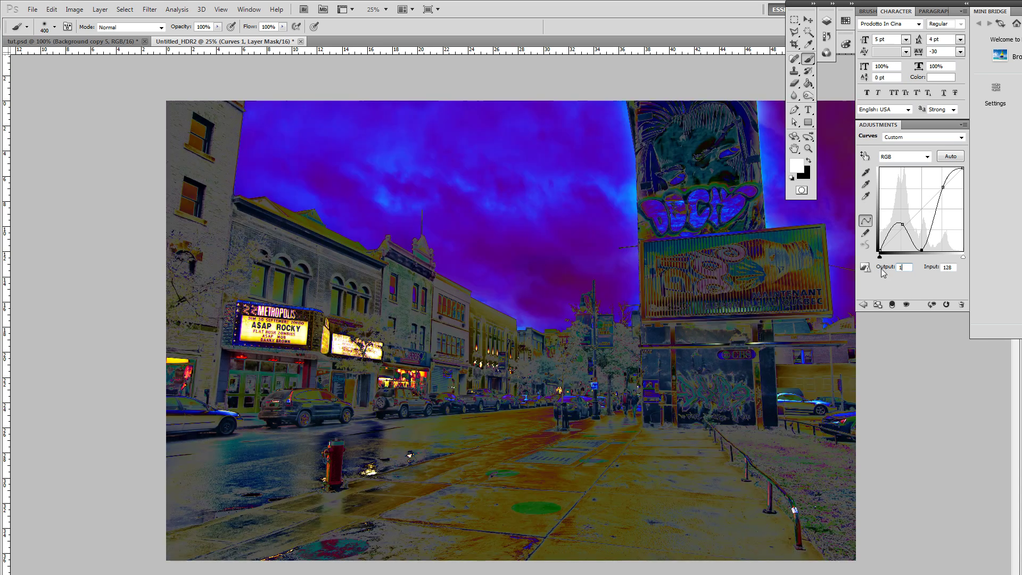
pyautogui.click(952, 267)
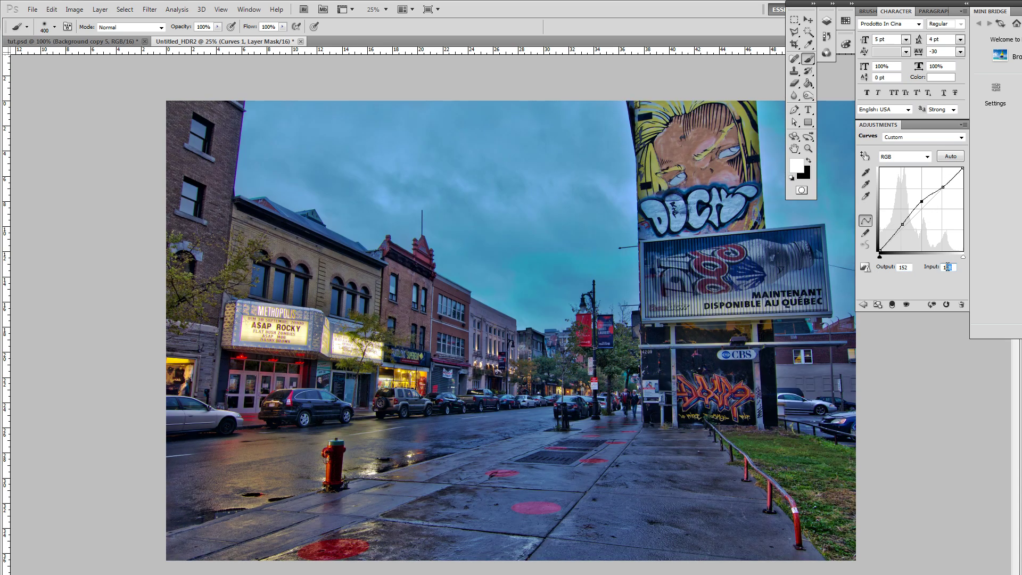
pyautogui.write('125')
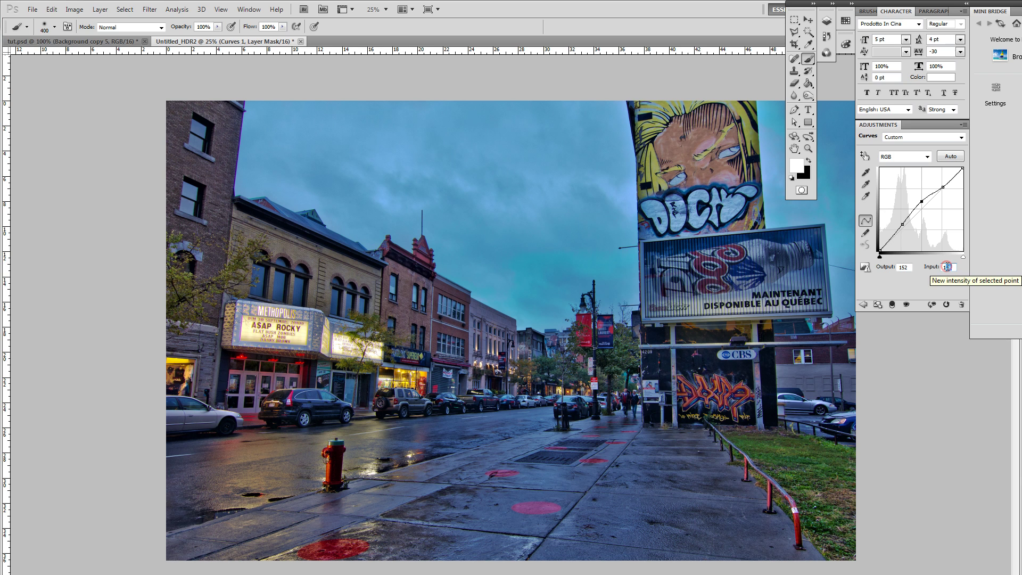
# Move the RGB curve's upper point to output 203 and input 209, and undo the stray displacement of it
pyautogui.click(945, 187)
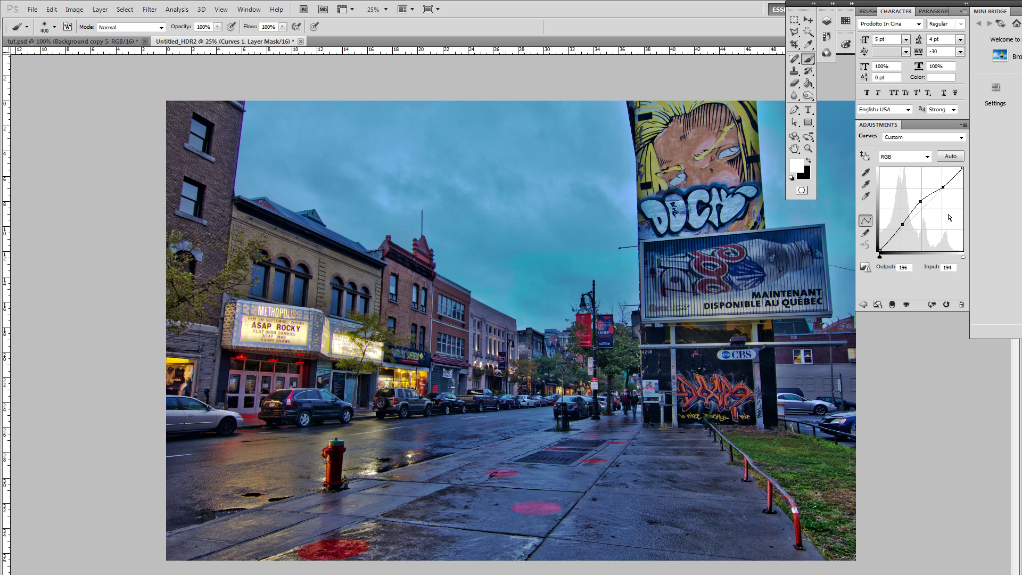
pyautogui.moveTo(942, 187); pyautogui.dragTo(947, 185)
pyautogui.click(909, 268)
pyautogui.write('206')
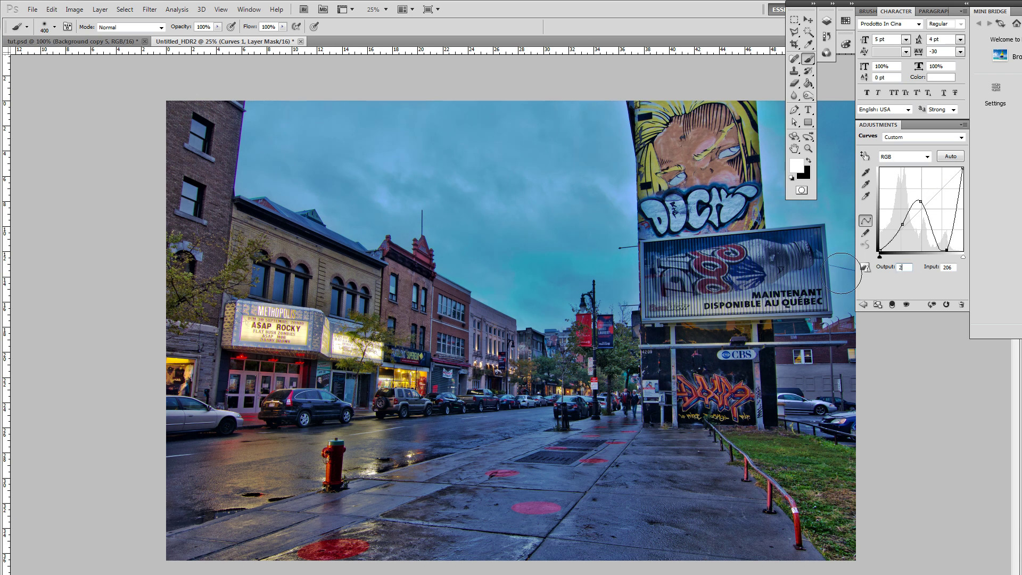
pyautogui.moveTo(948, 185); pyautogui.dragTo(961, 206)
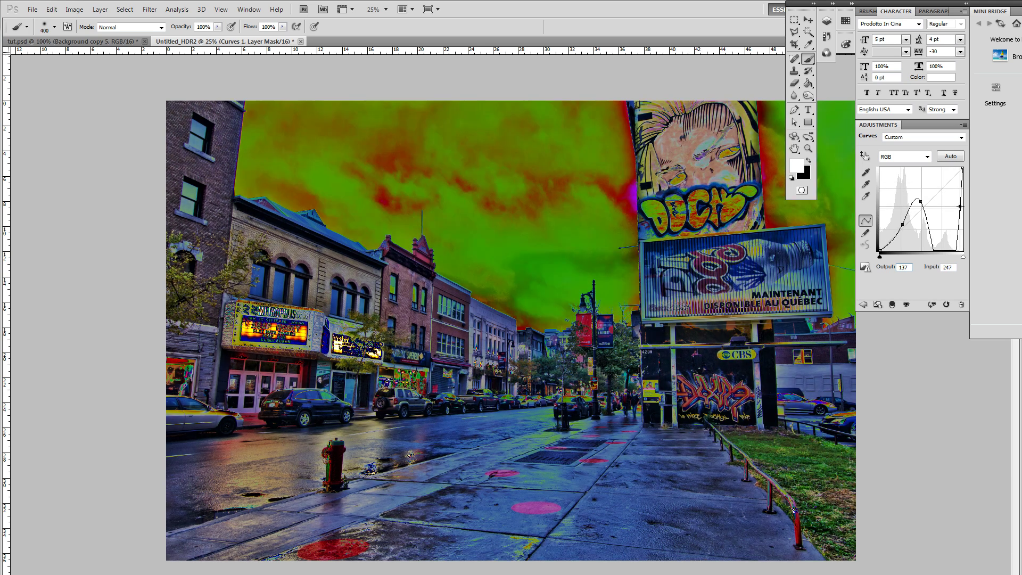
pyautogui.hotkey('ctrl', 'z')
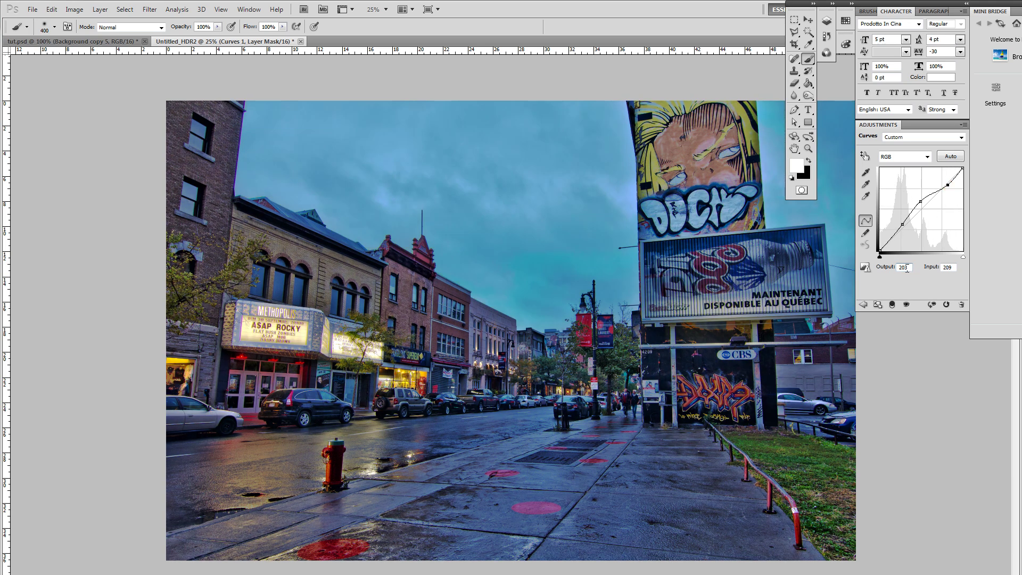
# Set the RGB curve's upper point to output 206 and input 180, and compare the image with the Curves layer hidden and shown
pyautogui.write('206')
pyautogui.doubleClick(951, 268)
pyautogui.write('180')
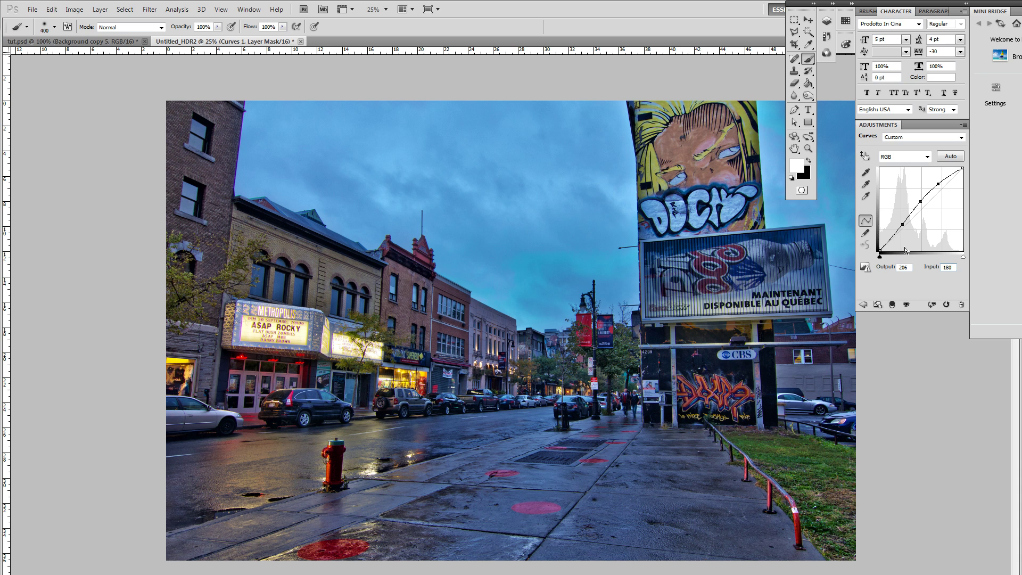
pyautogui.click(832, 4)
pyautogui.click(824, 60)
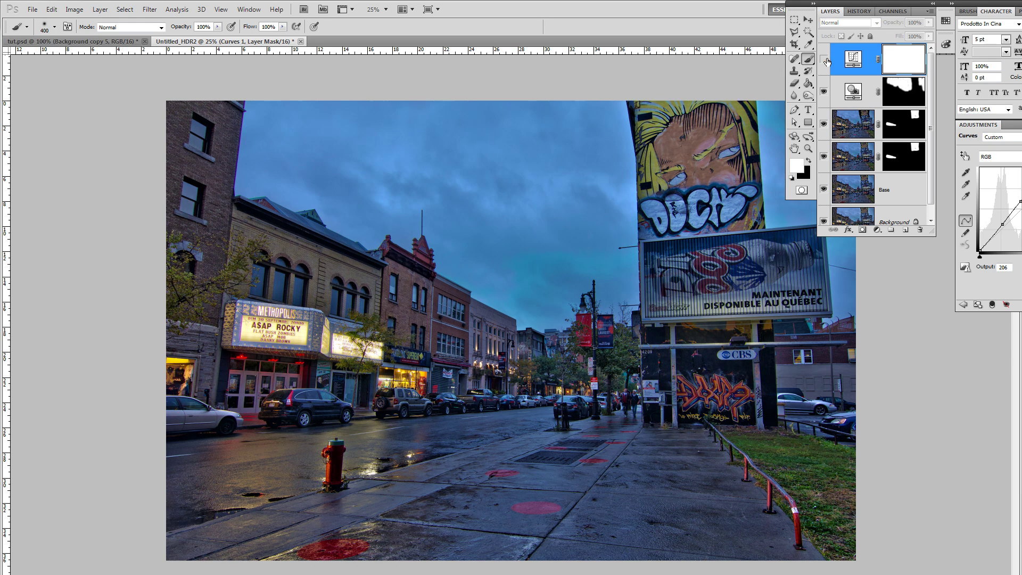
pyautogui.click(825, 60)
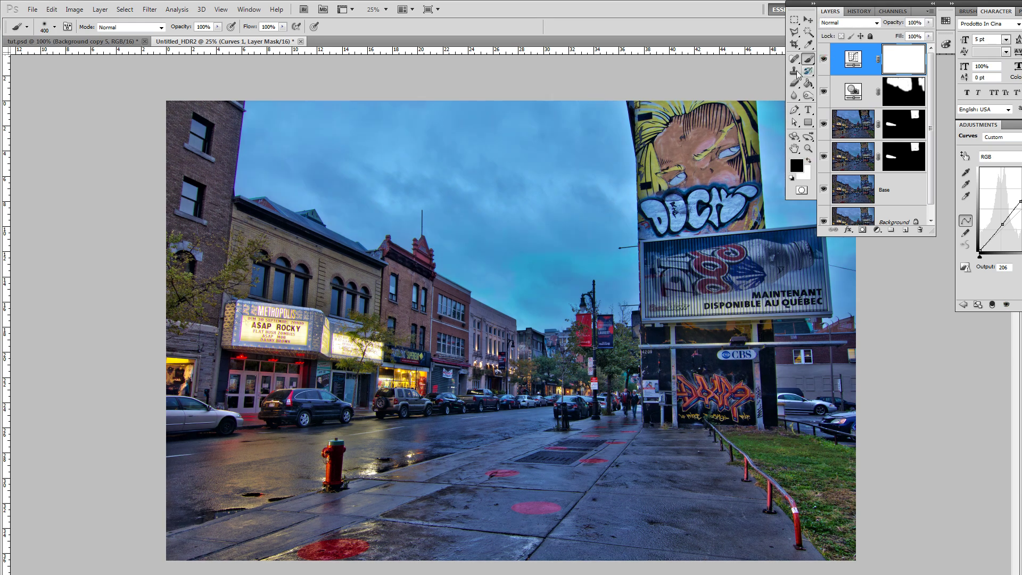
pyautogui.moveTo(248, 326); pyautogui.dragTo(179, 418)
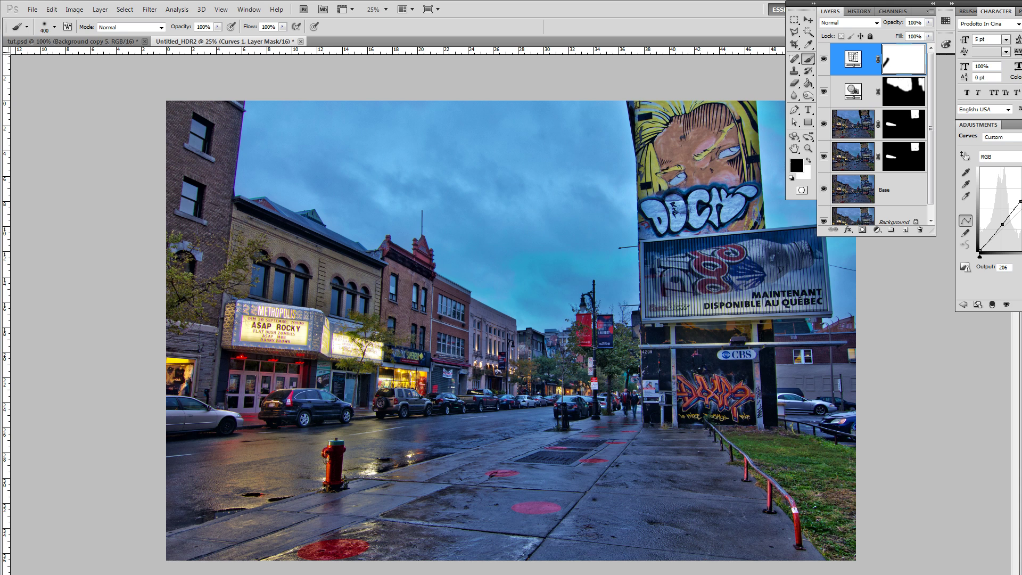
pyautogui.click(52, 9)
pyautogui.click(78, 21)
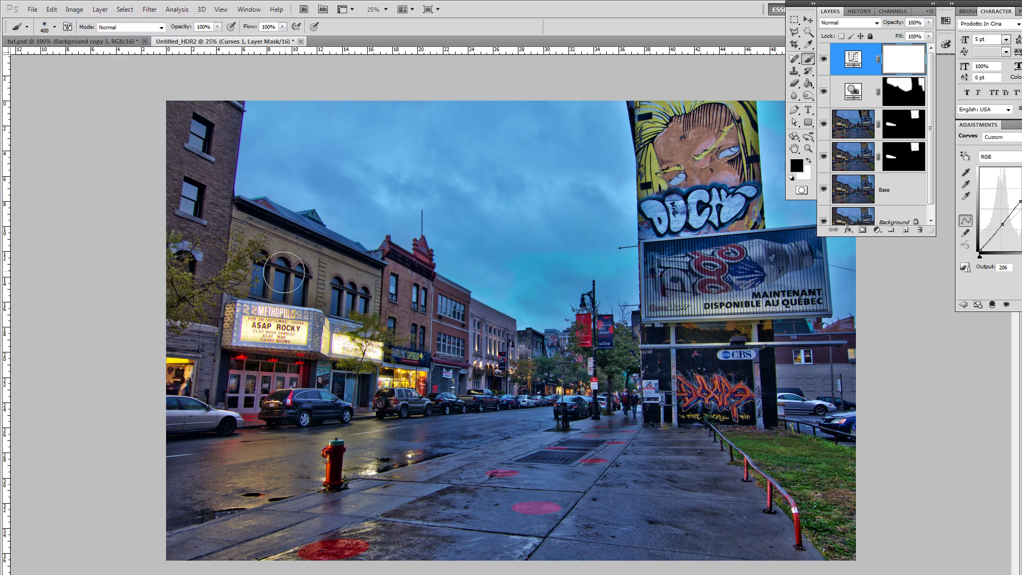
# Paint black on the Curves layer mask over the Metropolis marquee, and compare the image with the layer hidden and shown
pyautogui.moveTo(258, 325); pyautogui.dragTo(280, 327)
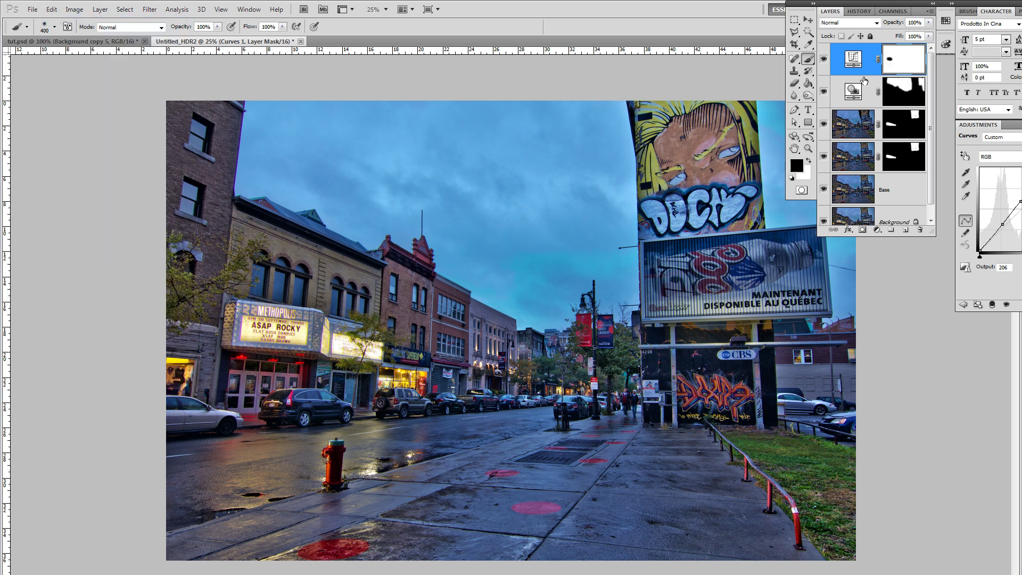
pyautogui.click(823, 60)
pyautogui.click(824, 60)
# Paint black on the Curves mask over the smaller lit sign with a 200 px brush, comparing the image without the stroke
pyautogui.click(54, 26)
pyautogui.moveTo(110, 55); pyautogui.dragTo(95, 55)
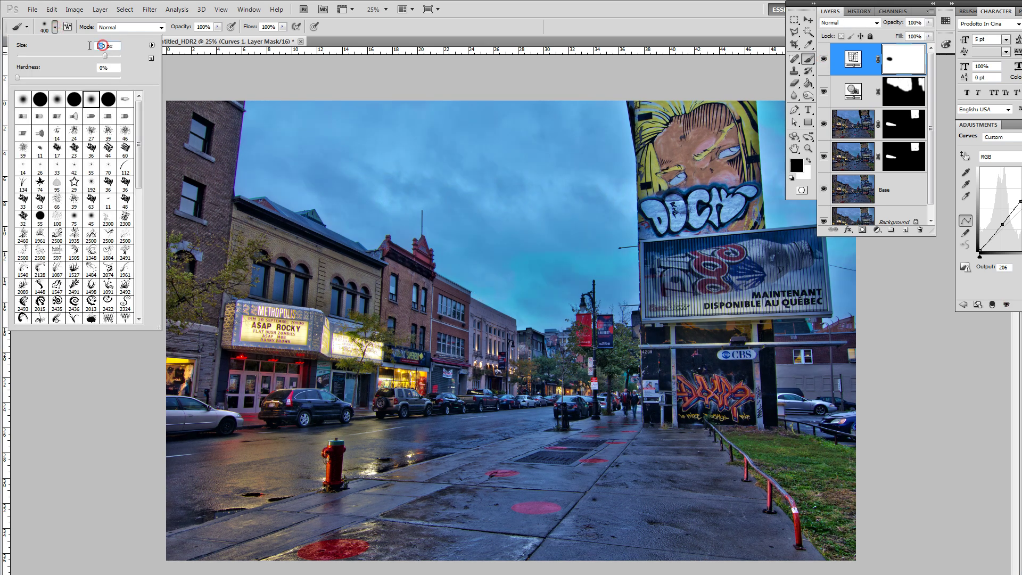
pyautogui.moveTo(348, 348)
pyautogui.mouseDown()
pyautogui.moveTo(367, 346)
pyautogui.moveTo(329, 337)
pyautogui.moveTo(329, 329)
pyautogui.mouseUp()
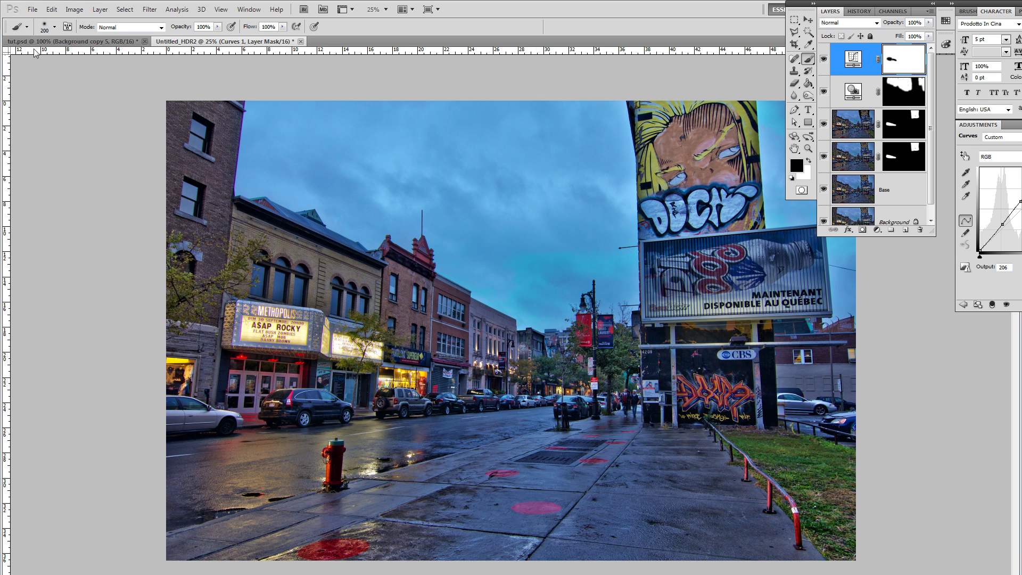
pyautogui.click(52, 9)
pyautogui.click(74, 20)
pyautogui.click(52, 9)
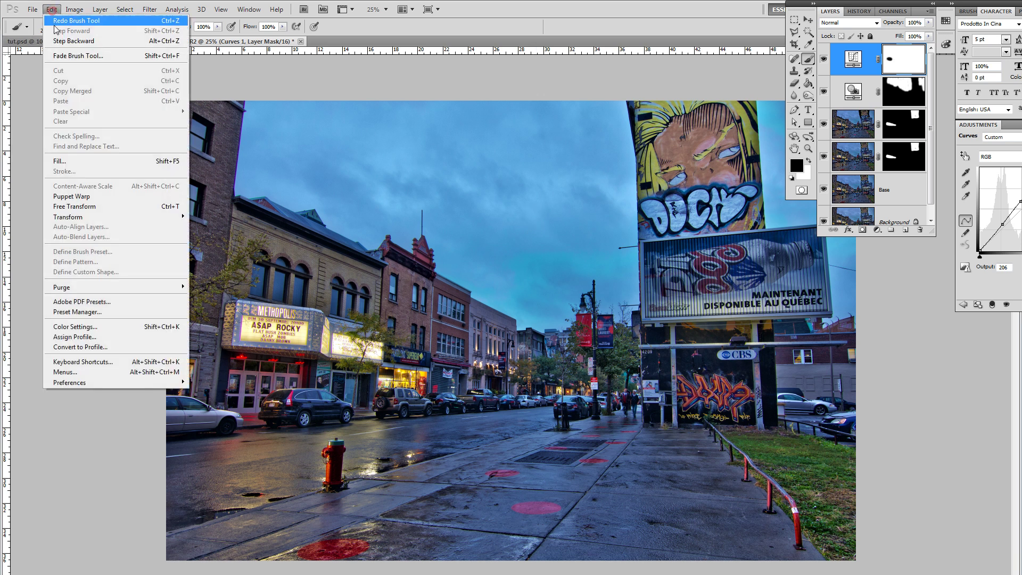
pyautogui.click(75, 20)
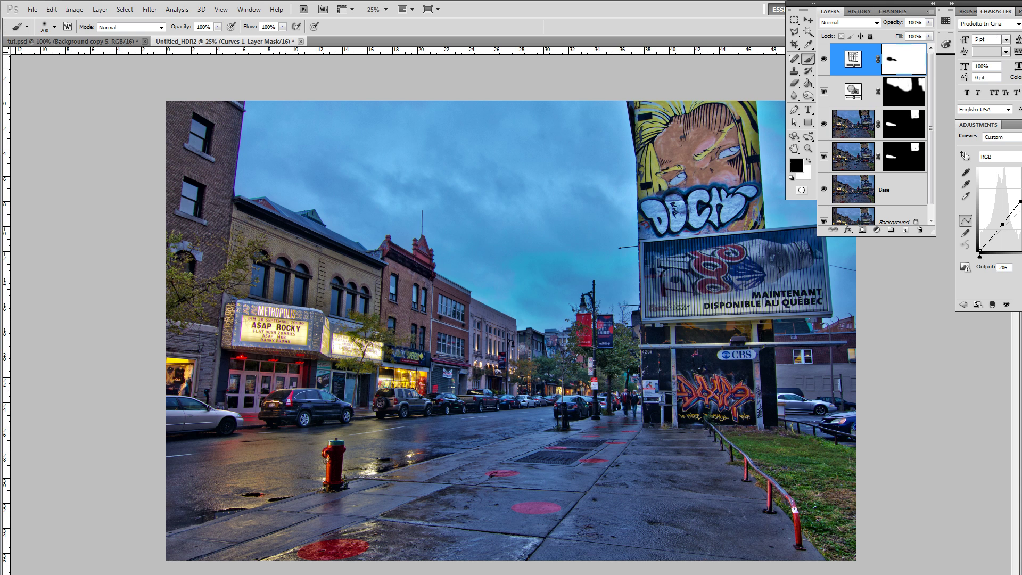
# Add a Hue/Saturation adjustment layer above the Curves layer and rearrange the panels to expose all layers and its settings
pyautogui.click(100, 9)
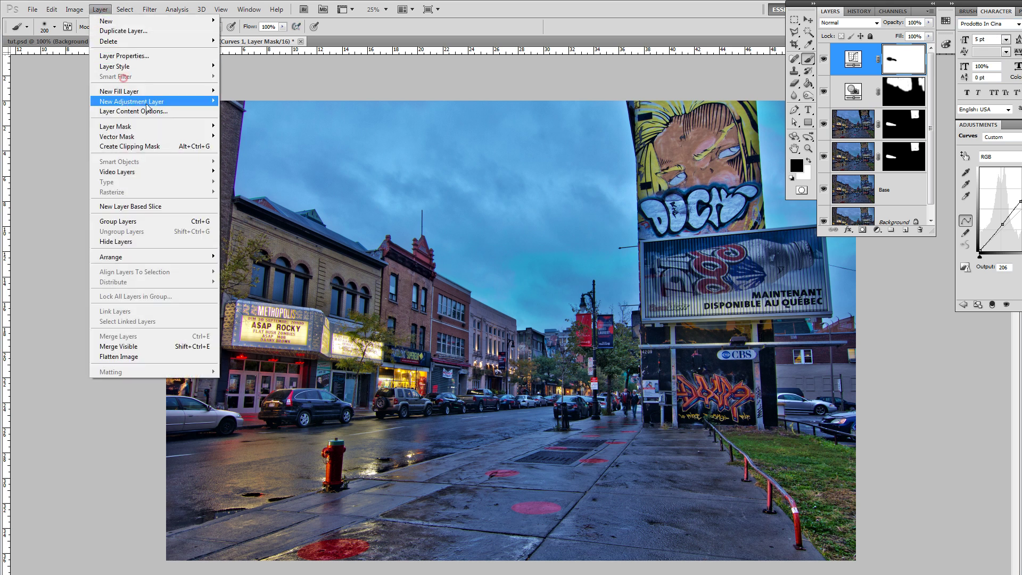
pyautogui.moveTo(128, 102)
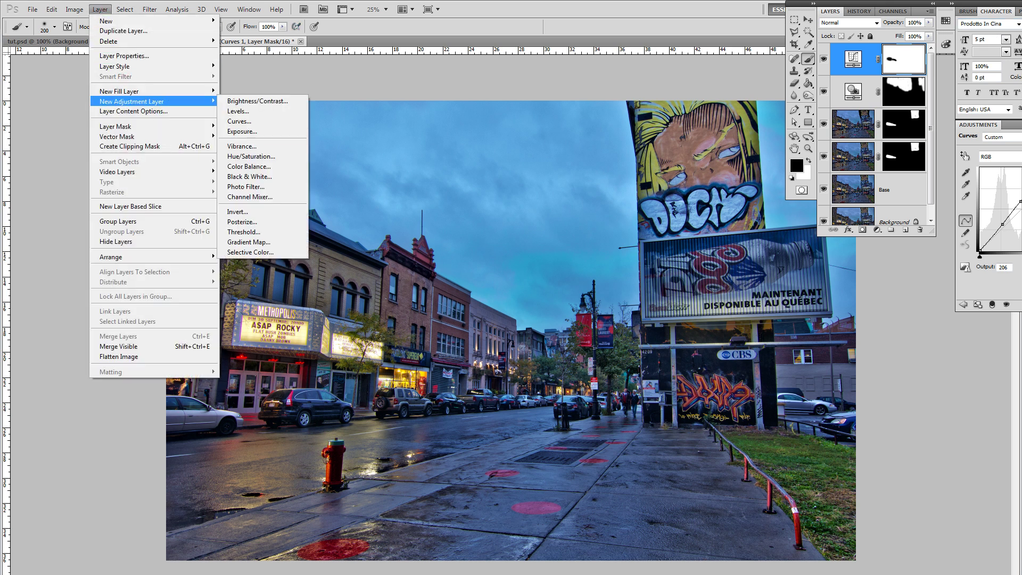
pyautogui.click(266, 156)
pyautogui.click(554, 122)
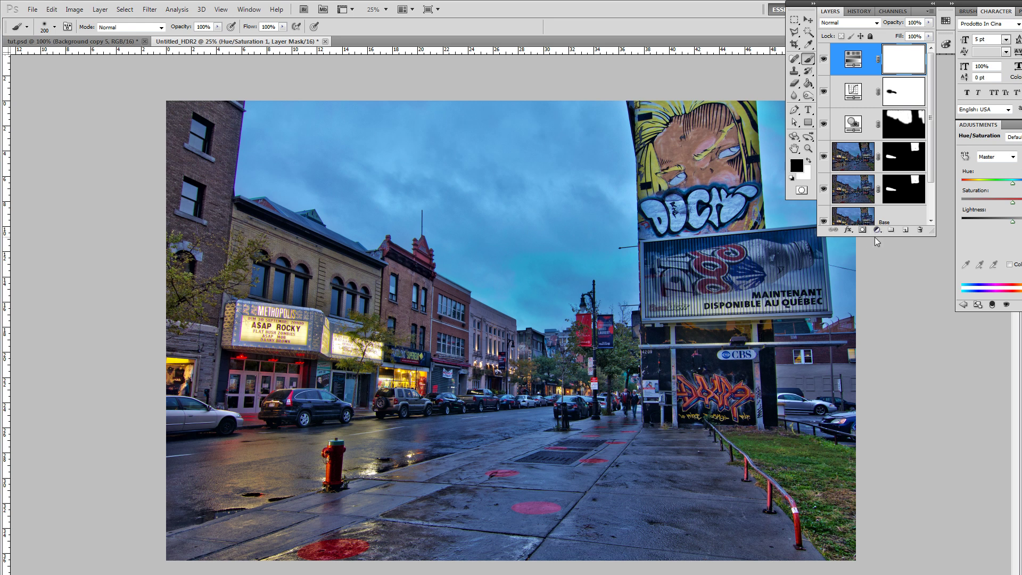
pyautogui.moveTo(874, 236); pyautogui.dragTo(881, 342)
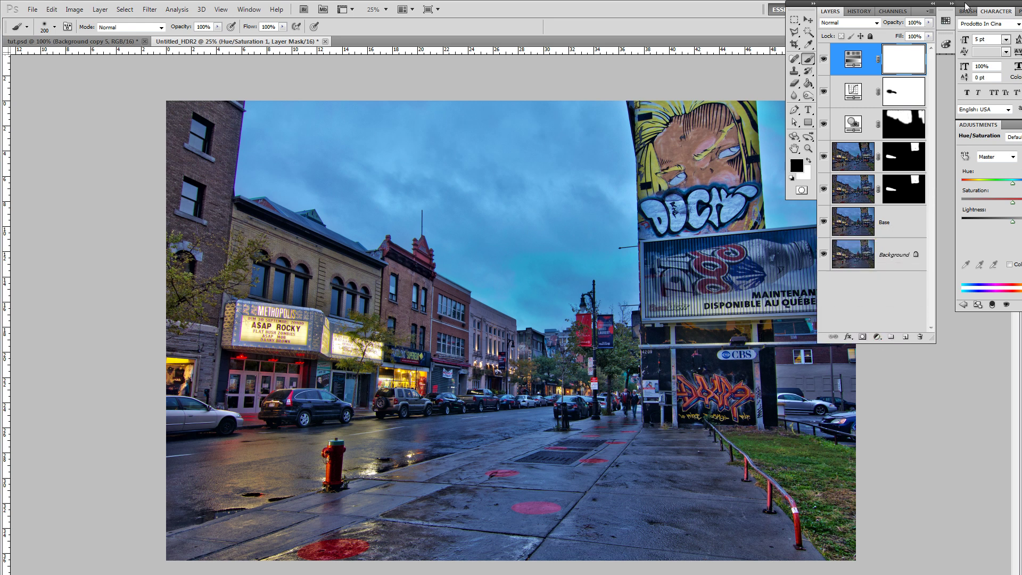
pyautogui.moveTo(965, 7); pyautogui.dragTo(887, 7)
# Set the Yellows range of the Hue/Saturation layer to saturation -65 and lightness 7
pyautogui.click(918, 157)
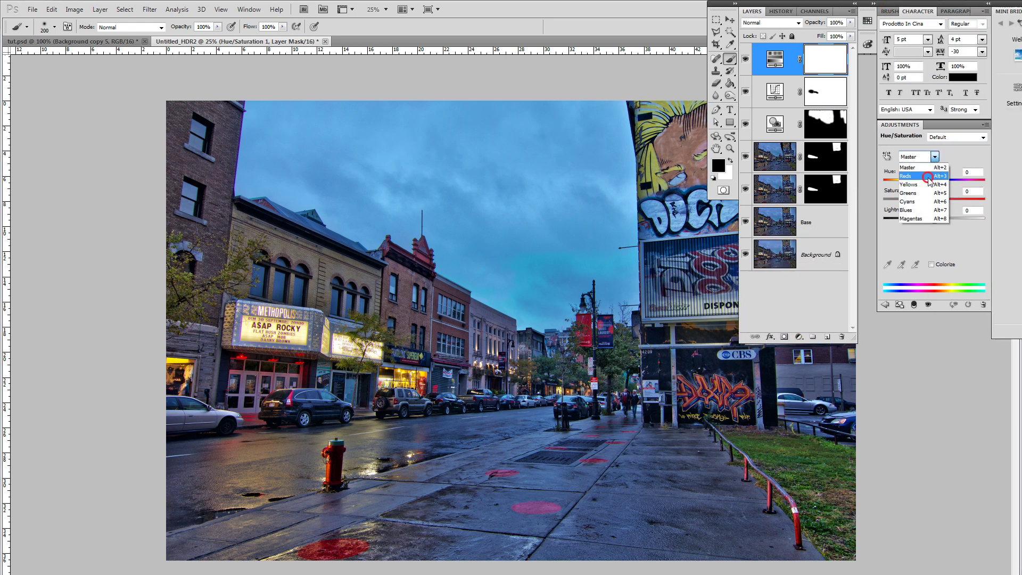
pyautogui.click(913, 174)
pyautogui.click(972, 191)
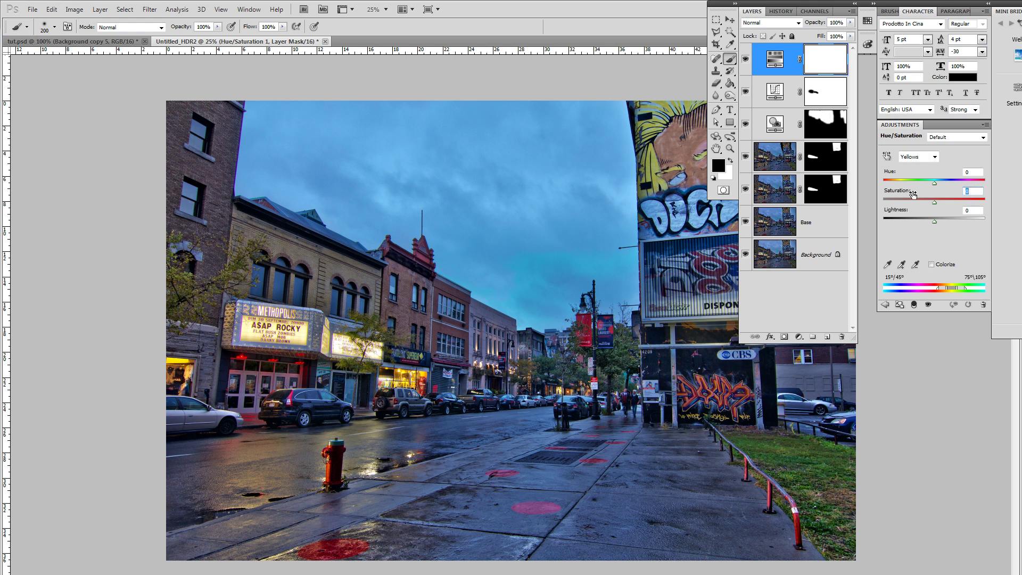
pyautogui.write('-65')
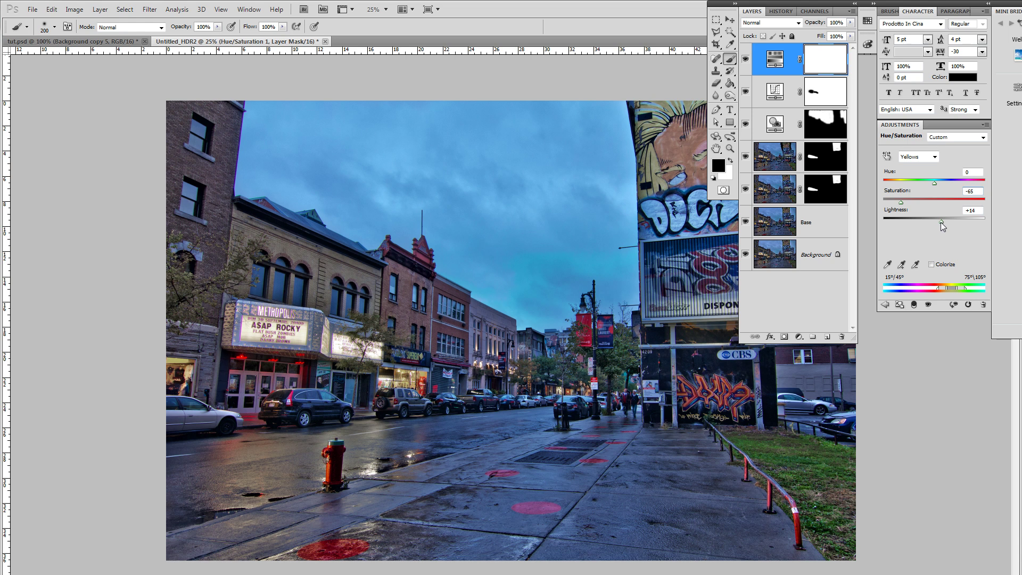
pyautogui.click(979, 210)
# Fill the Hue/Saturation layer's mask with black using the Paint Bucket, and return to the Brush tool with black kept as foreground
pyautogui.click(730, 84)
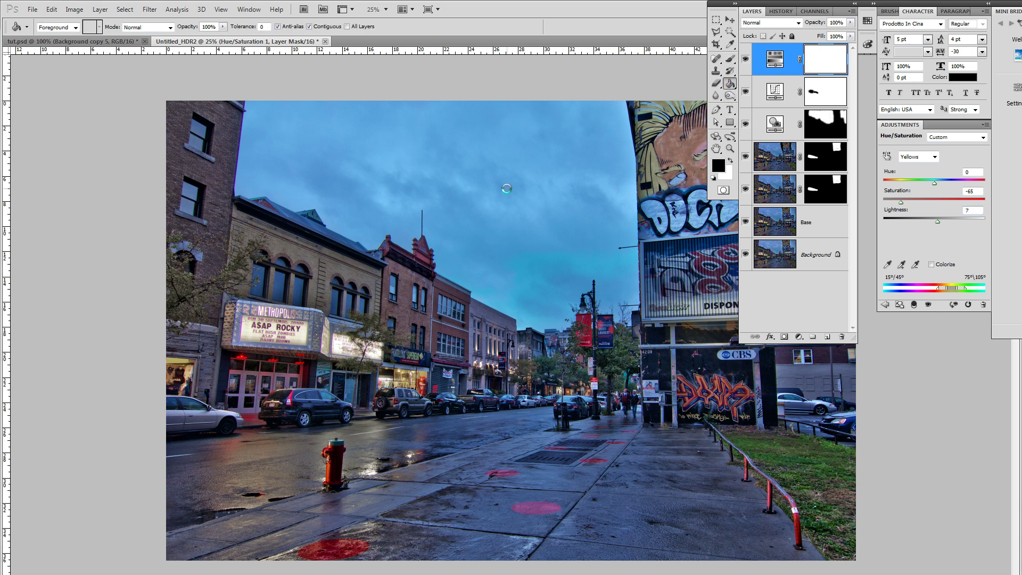
pyautogui.click(730, 58)
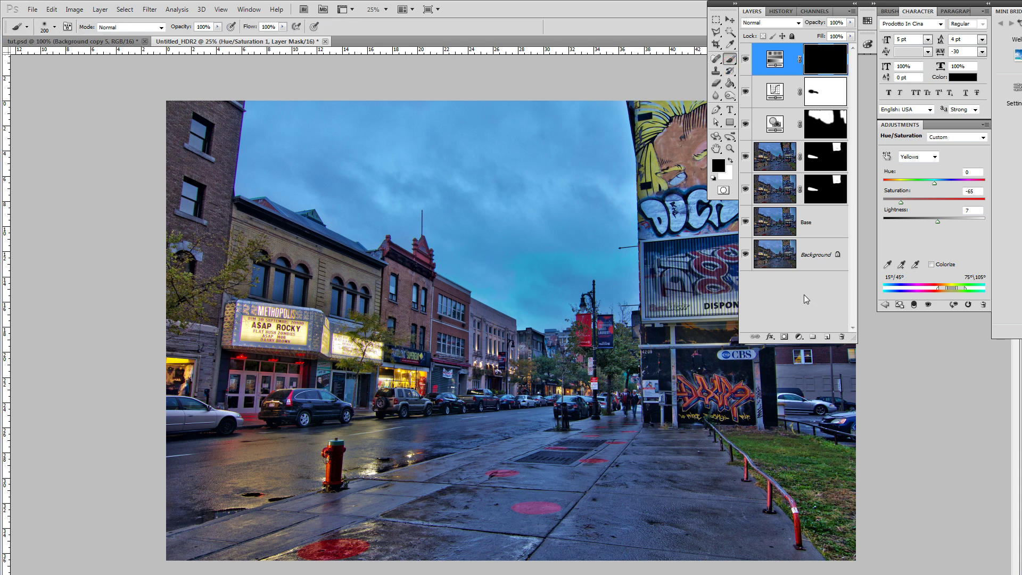
pyautogui.click(719, 165)
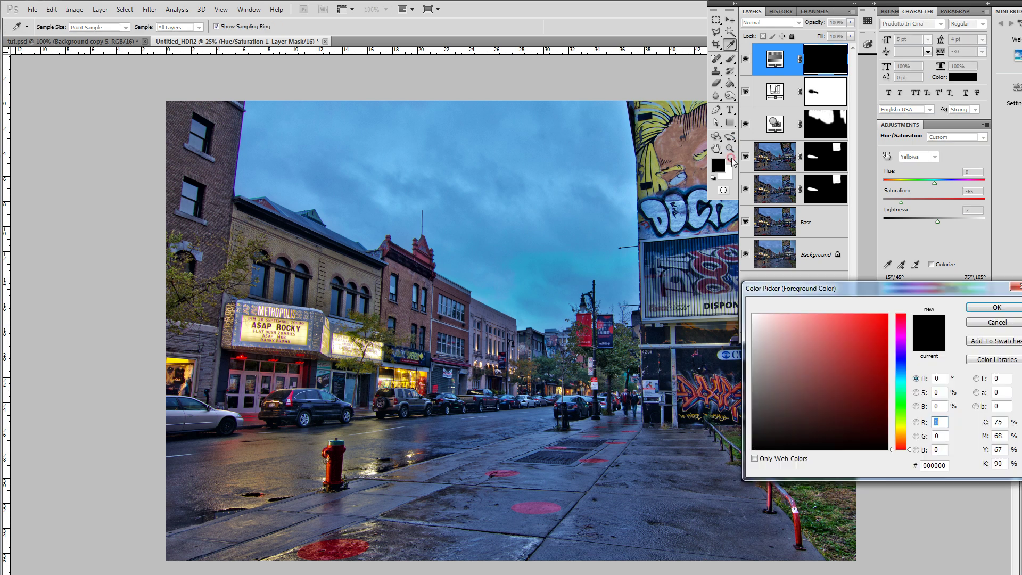
pyautogui.click(997, 323)
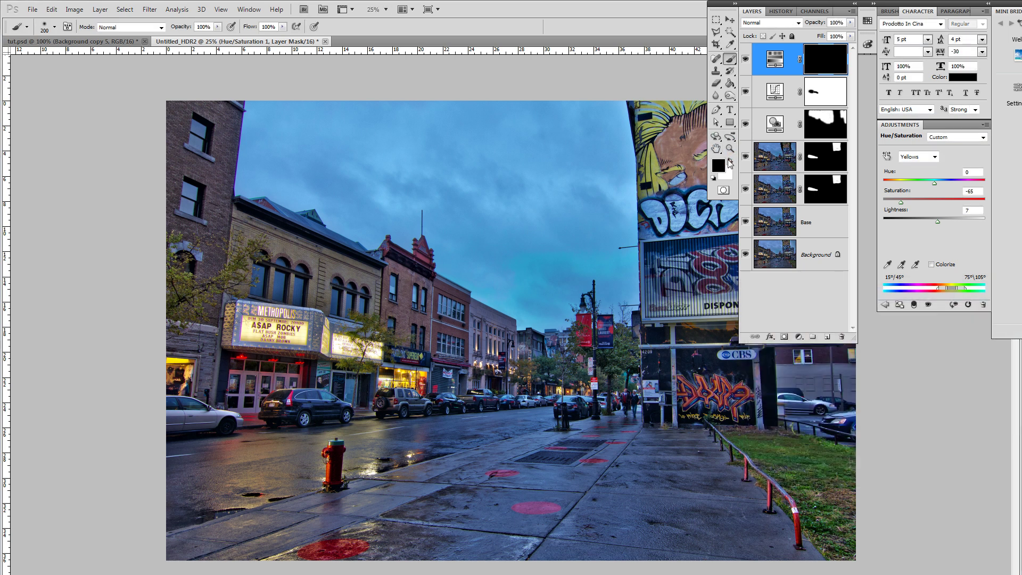
# Paint white on the Hue/Saturation mask over the Metropolis marquee and the smaller sign beside it, undoing the first stroke
pyautogui.click(729, 161)
pyautogui.moveTo(234, 342)
pyautogui.mouseDown()
pyautogui.moveTo(234, 314)
pyautogui.moveTo(259, 323)
pyautogui.mouseUp()
pyautogui.click(52, 9)
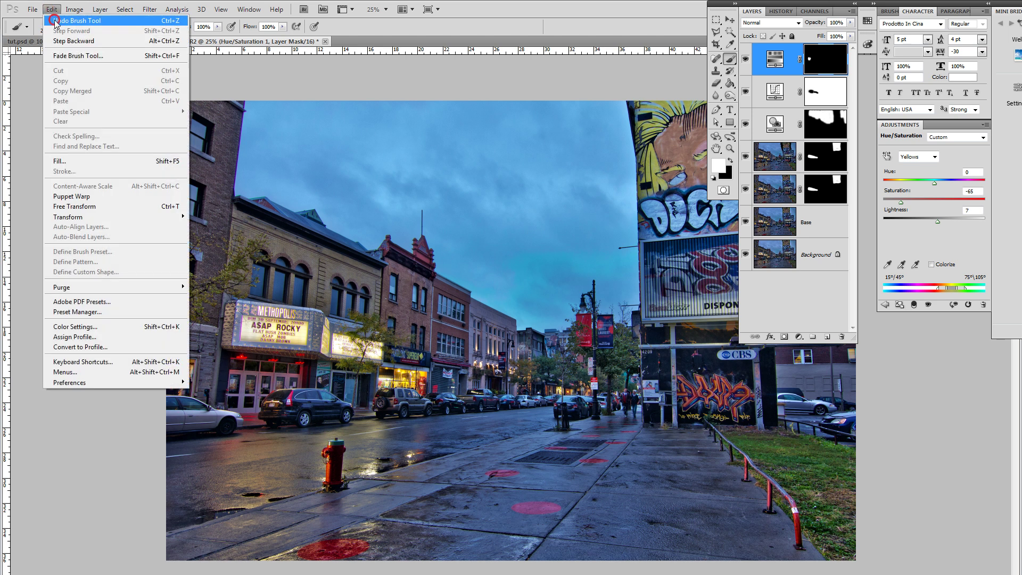
pyautogui.click(69, 18)
pyautogui.moveTo(253, 321)
pyautogui.mouseDown()
pyautogui.moveTo(288, 338)
pyautogui.moveTo(309, 339)
pyautogui.mouseUp()
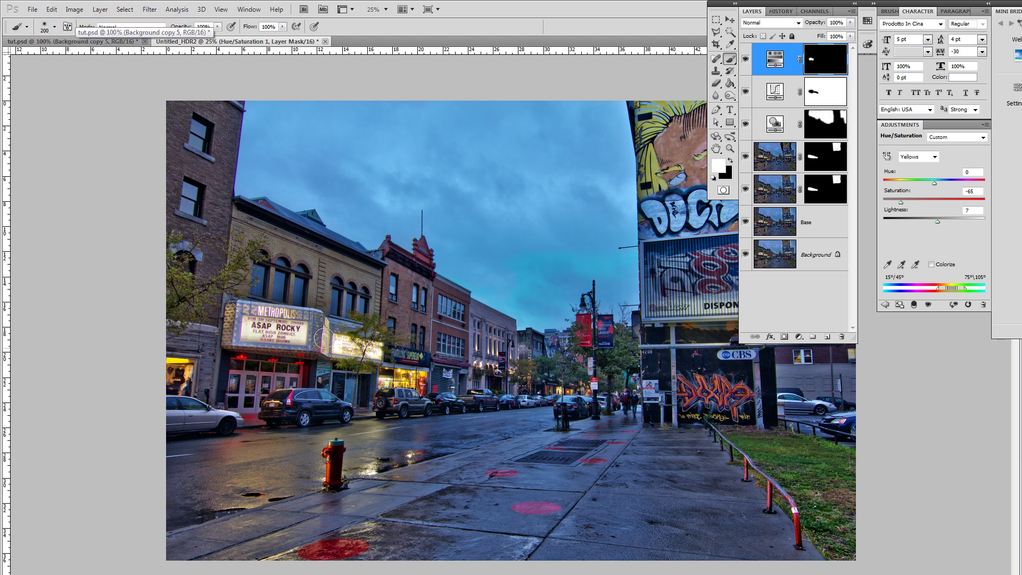
pyautogui.click(52, 9)
pyautogui.click(53, 18)
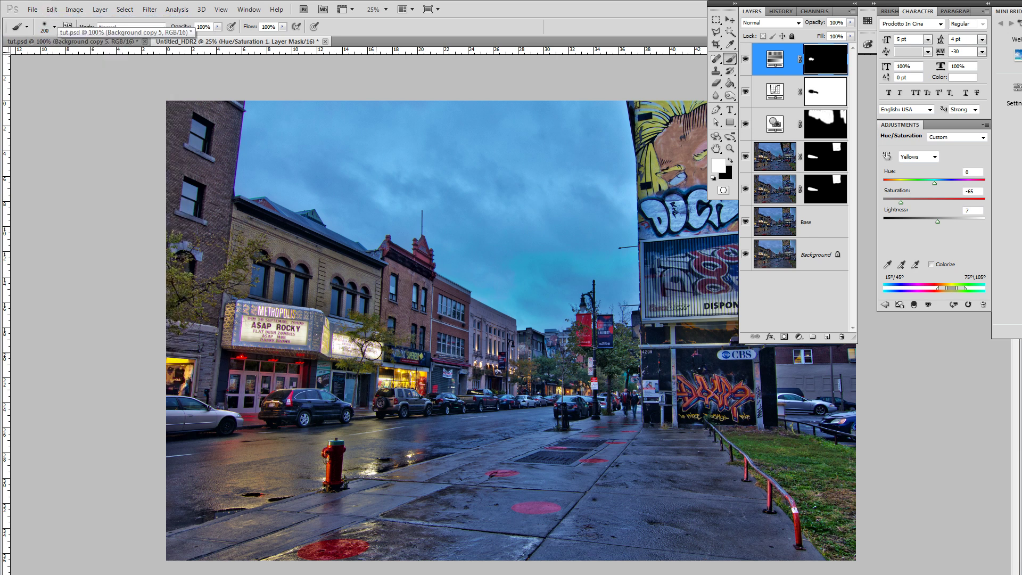
pyautogui.click(340, 344)
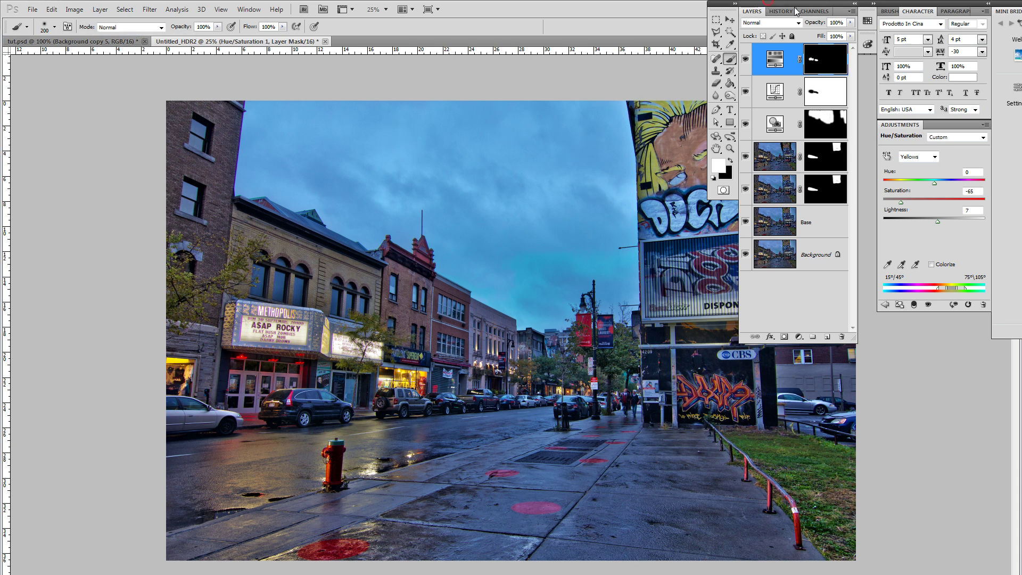
# Move the panels clear of the photo and add a second Hue/Saturation adjustment layer on top of the stack
pyautogui.moveTo(771, 3); pyautogui.dragTo(923, 56)
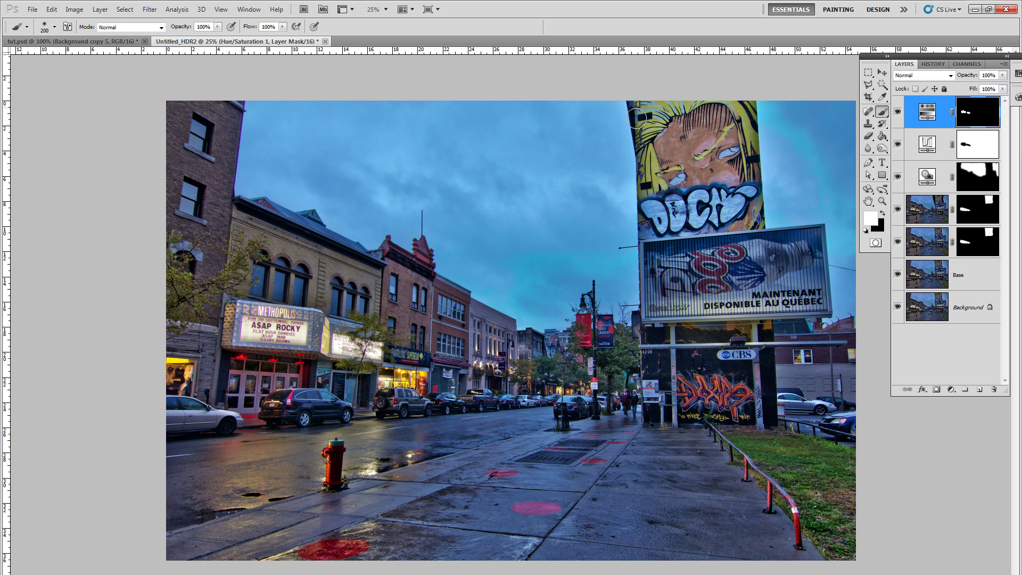
pyautogui.click(92, 13)
pyautogui.moveTo(150, 102)
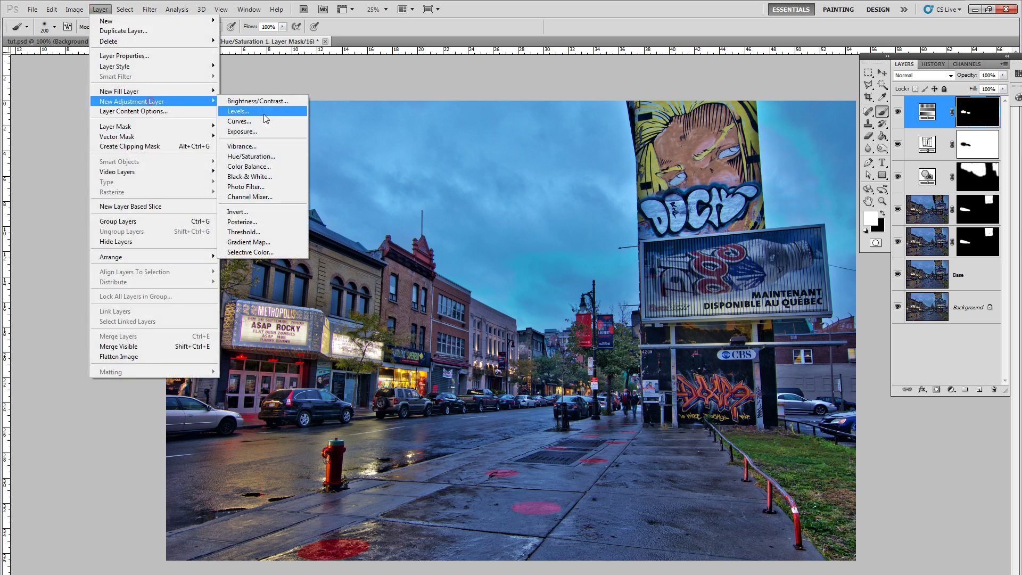
pyautogui.click(251, 157)
pyautogui.click(564, 121)
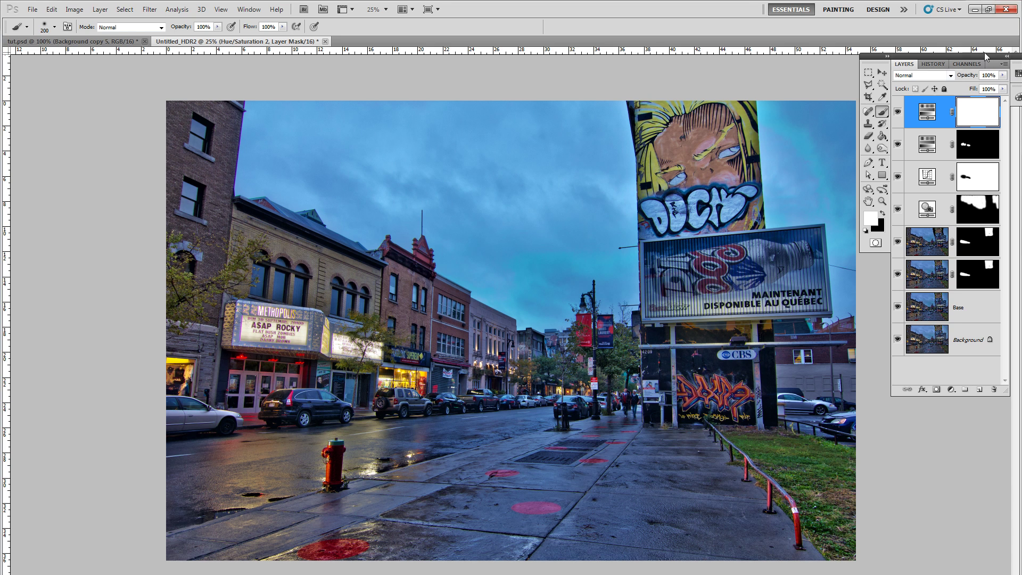
# Set the Yellows saturation of the second Hue/Saturation layer to 37
pyautogui.click(1009, 58)
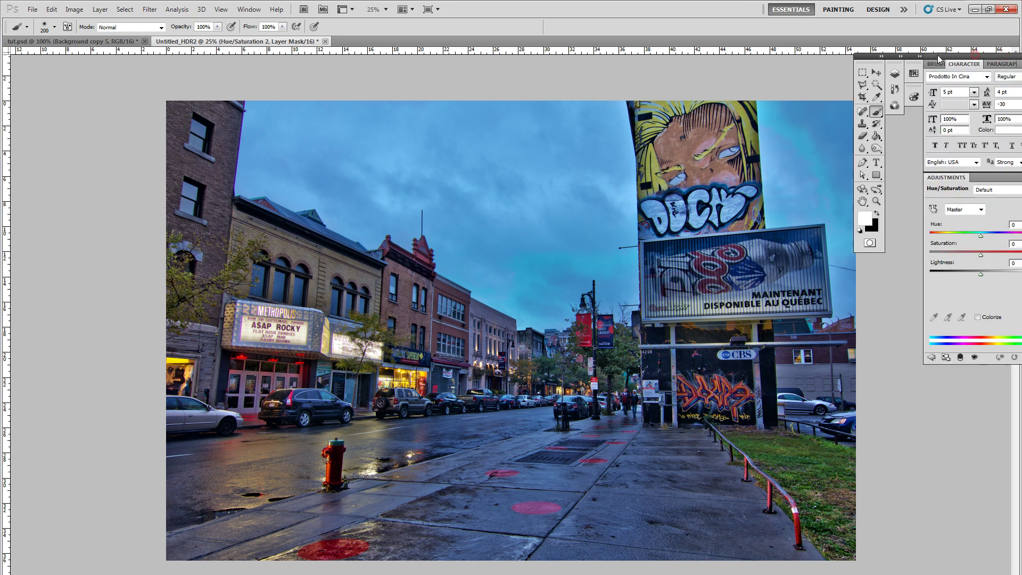
pyautogui.click(933, 209)
pyautogui.click(935, 237)
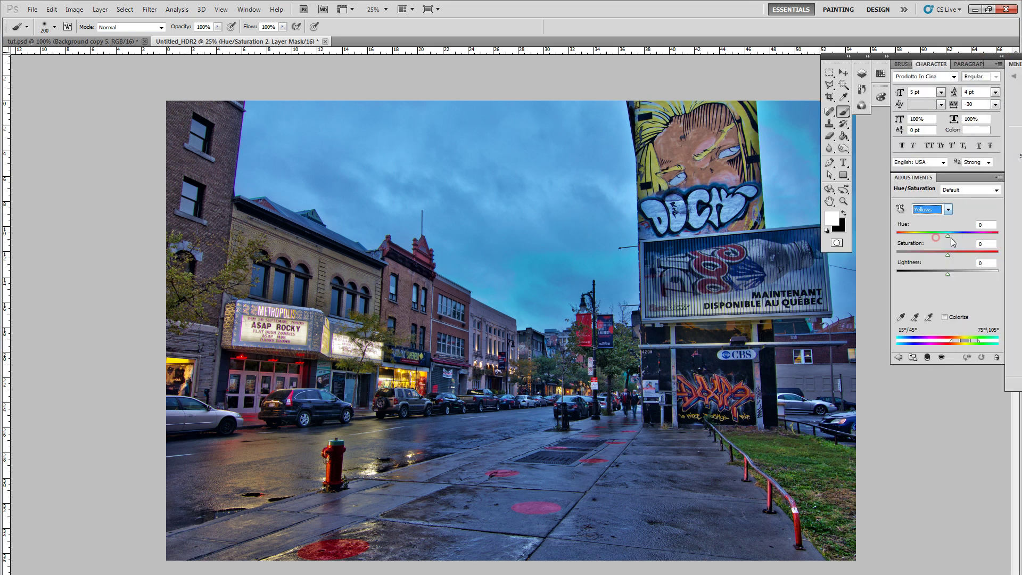
pyautogui.click(987, 244)
pyautogui.write('37')
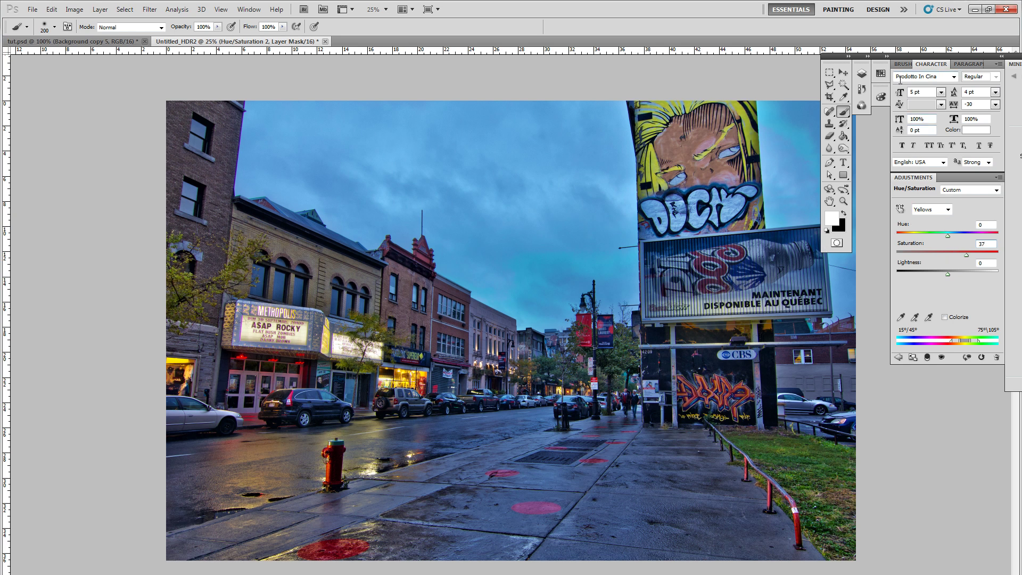
# Fill the second Hue/Saturation layer's mask with black using the Paint Bucket and return to the Brush tool
pyautogui.click(867, 57)
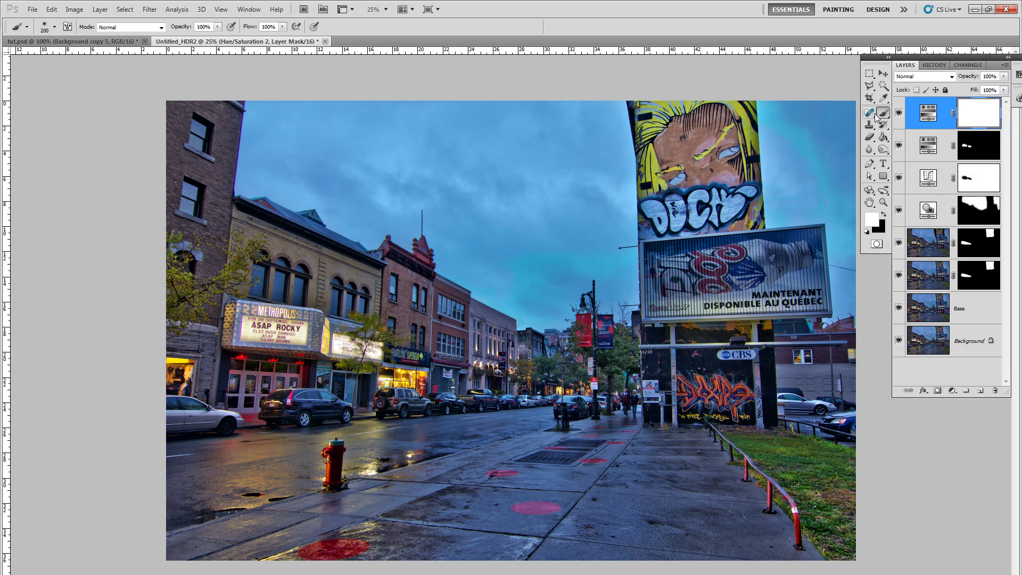
pyautogui.click(884, 214)
pyautogui.click(884, 139)
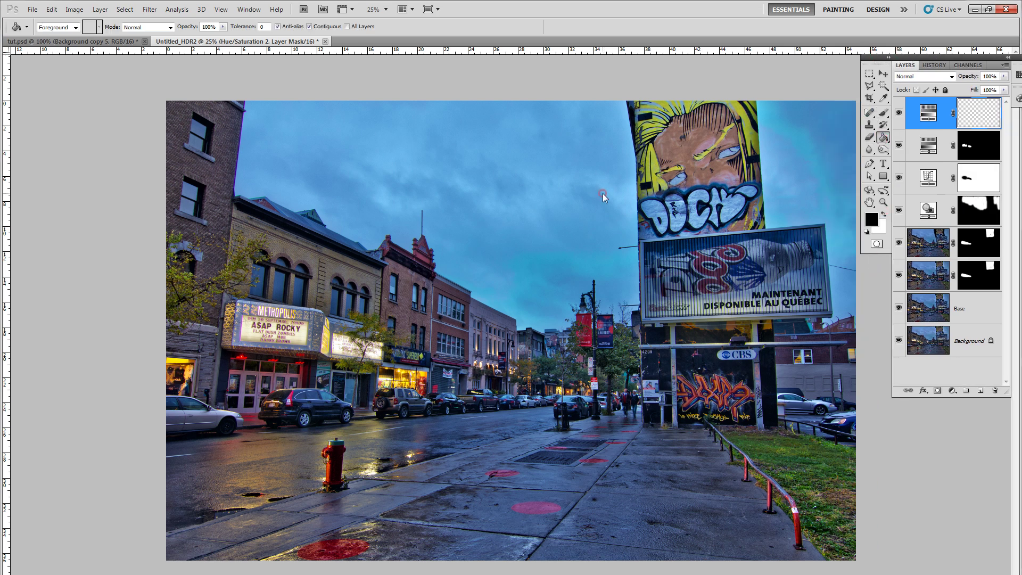
pyautogui.click(603, 194)
pyautogui.click(884, 113)
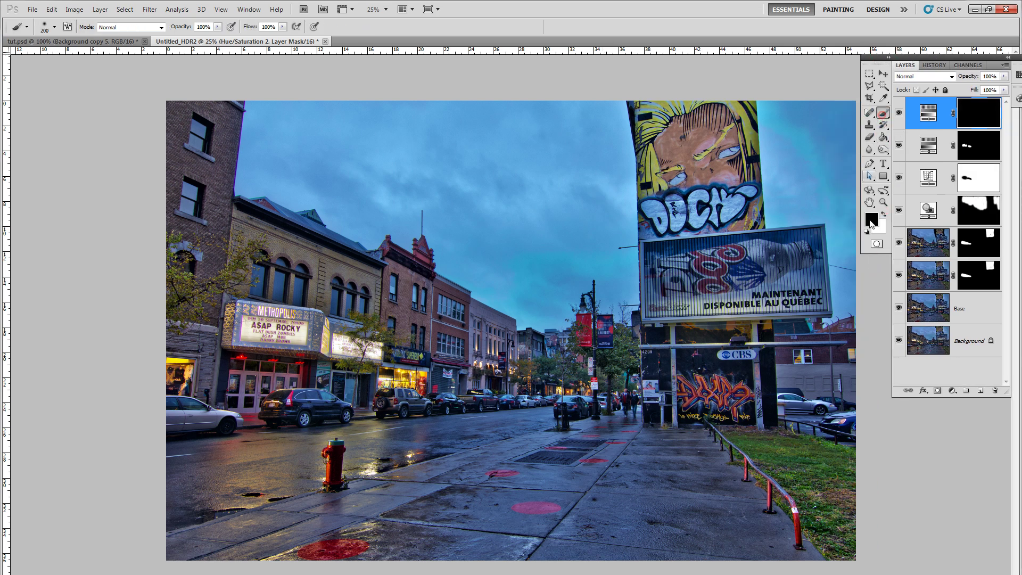
# Paint white on the second Hue/Saturation layer's mask over the yellow-haired face mural and its lower lettering
pyautogui.click(883, 214)
pyautogui.moveTo(645, 138); pyautogui.dragTo(643, 139)
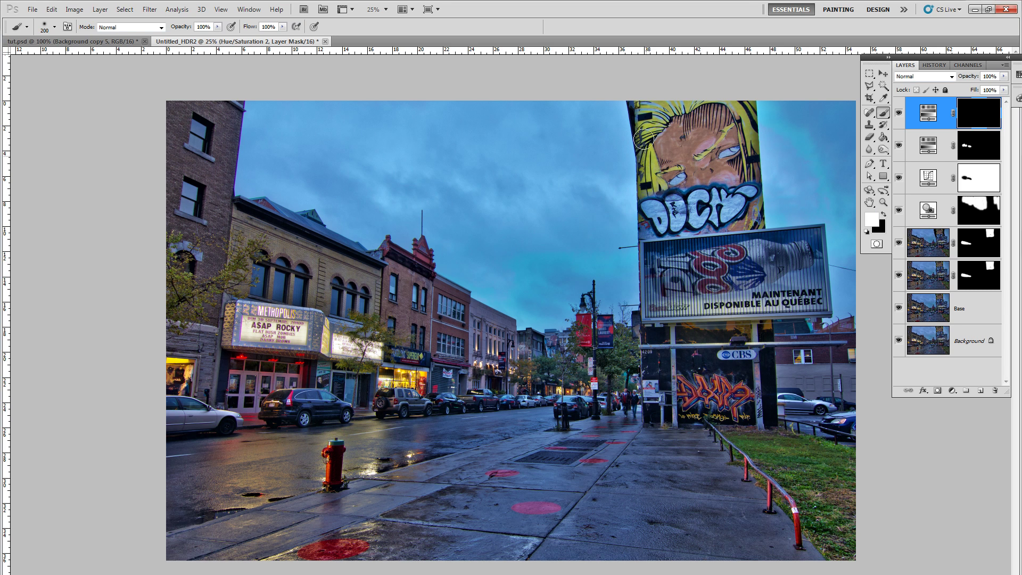
pyautogui.moveTo(707, 134)
pyautogui.mouseDown()
pyautogui.moveTo(744, 124)
pyautogui.moveTo(752, 208)
pyautogui.moveTo(654, 212)
pyautogui.mouseUp()
pyautogui.moveTo(747, 211); pyautogui.dragTo(754, 223)
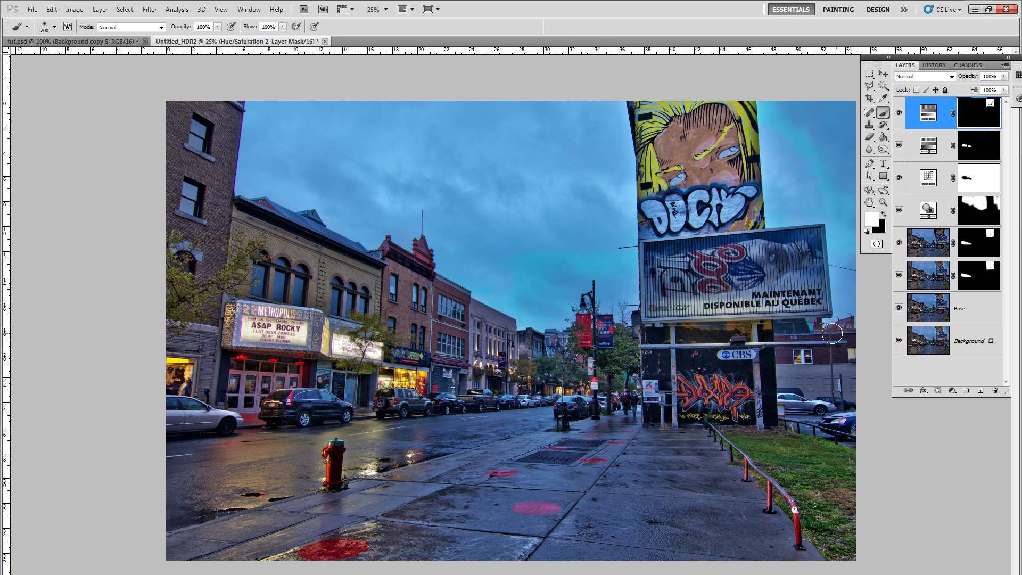
# Try painting white on the same mask over the wall below the billboard and its orange graffiti, undoing the strokes
pyautogui.moveTo(691, 328); pyautogui.dragTo(767, 331)
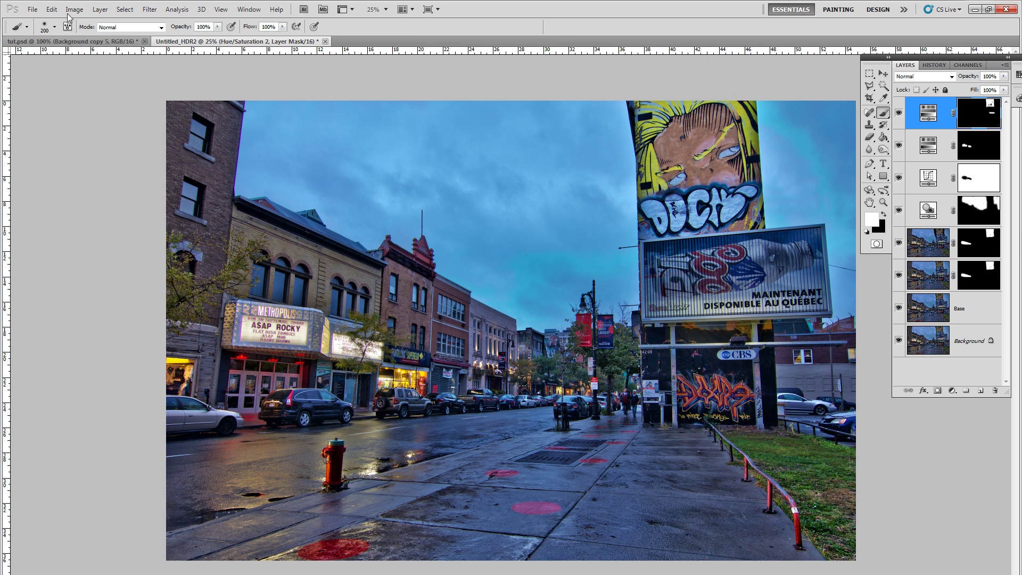
pyautogui.click(51, 9)
pyautogui.click(51, 20)
pyautogui.click(739, 404)
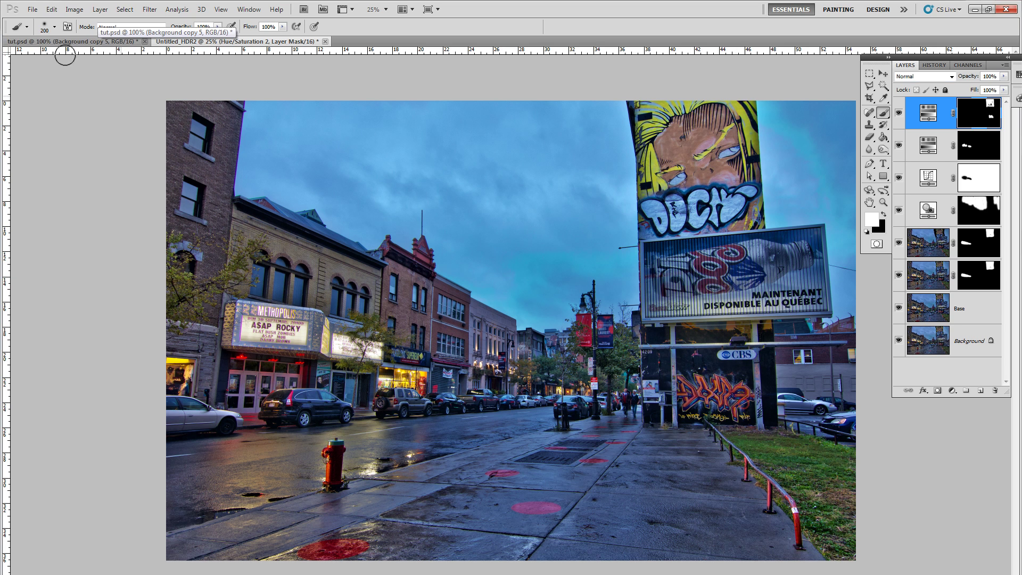
pyautogui.click(51, 9)
pyautogui.click(57, 22)
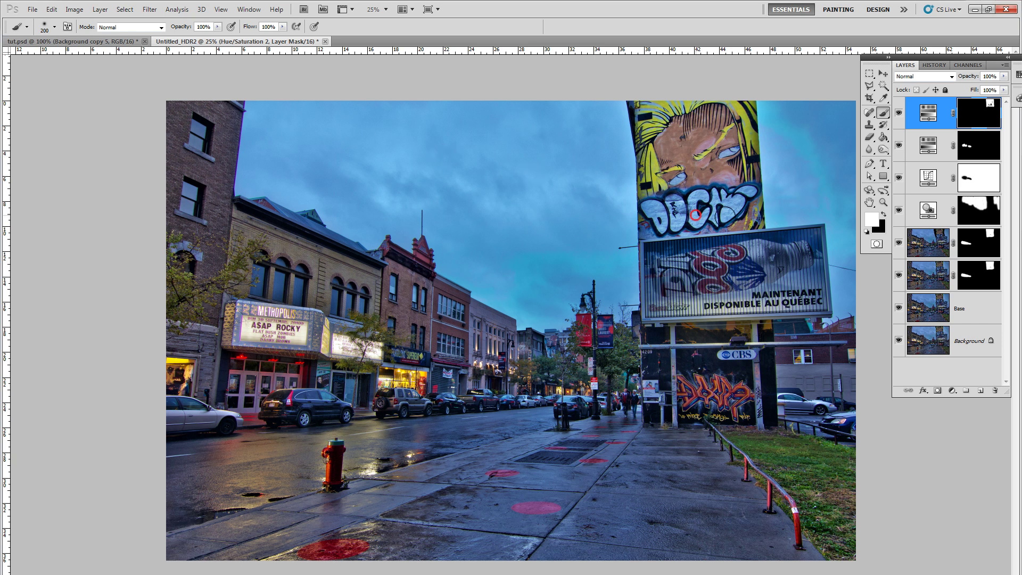
# Add a Selective Color adjustment layer on top of the stack and bring its settings fully into view
pyautogui.click(100, 9)
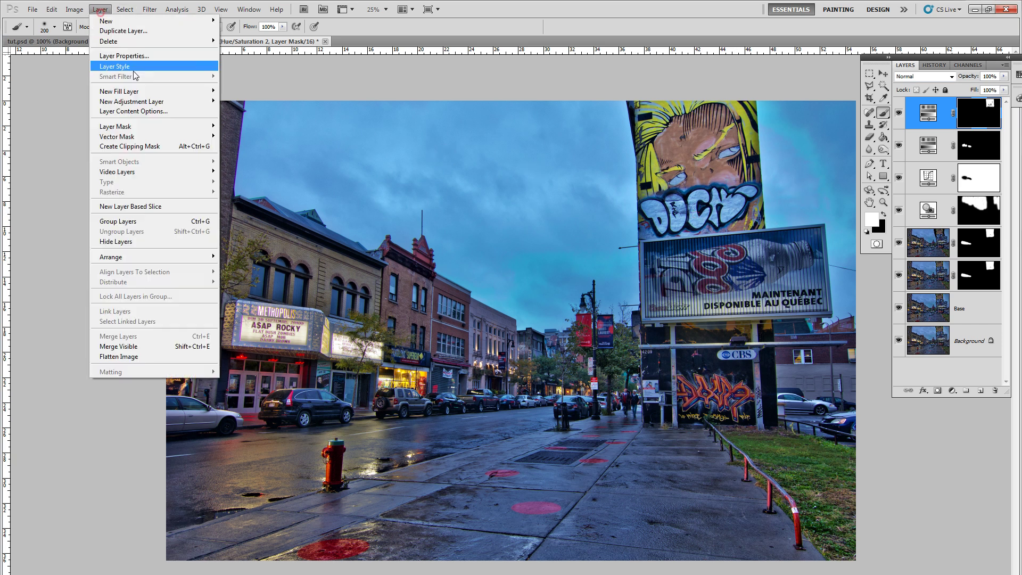
pyautogui.moveTo(141, 103)
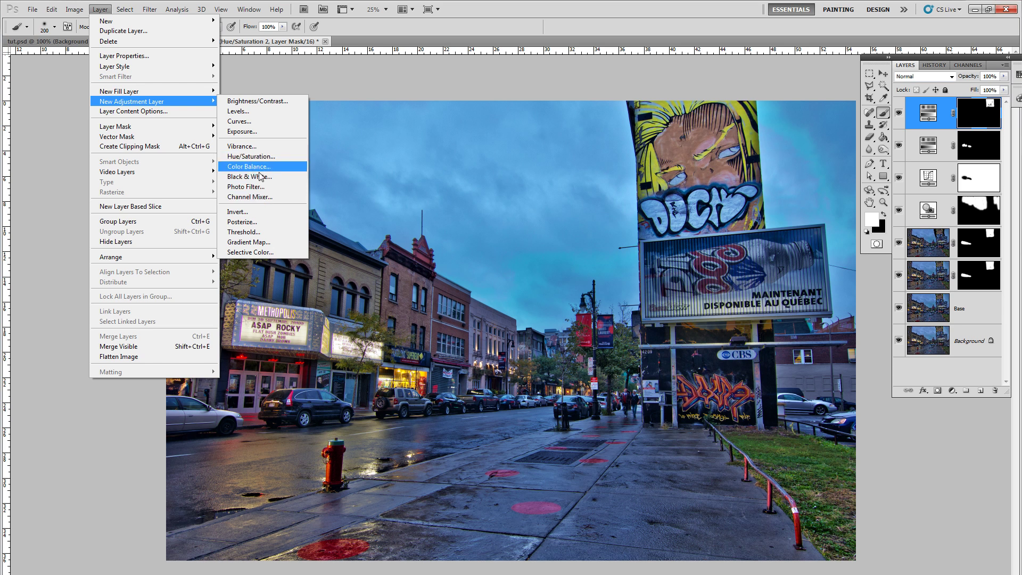
pyautogui.click(251, 252)
pyautogui.click(571, 122)
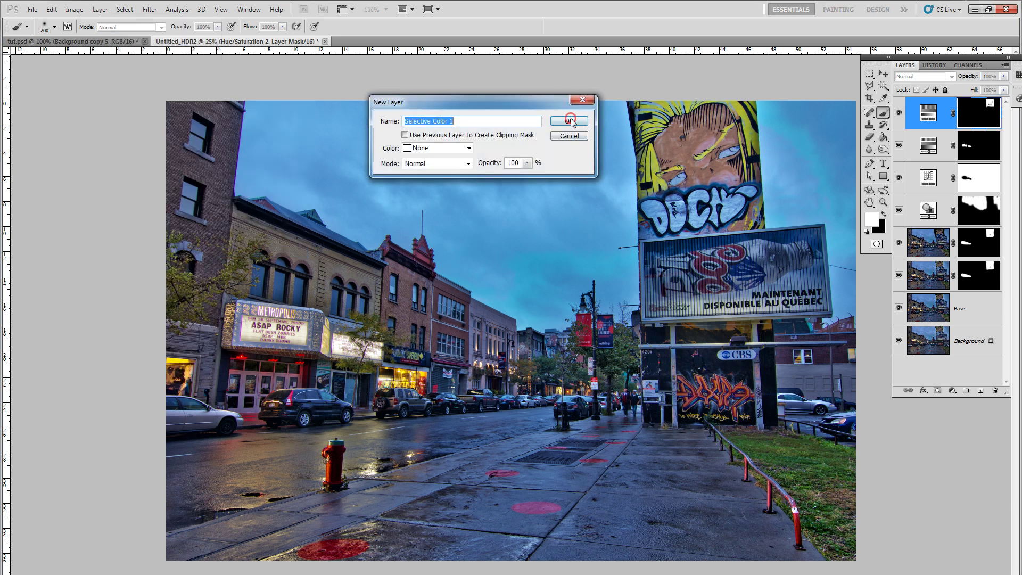
pyautogui.moveTo(961, 57); pyautogui.dragTo(890, 50)
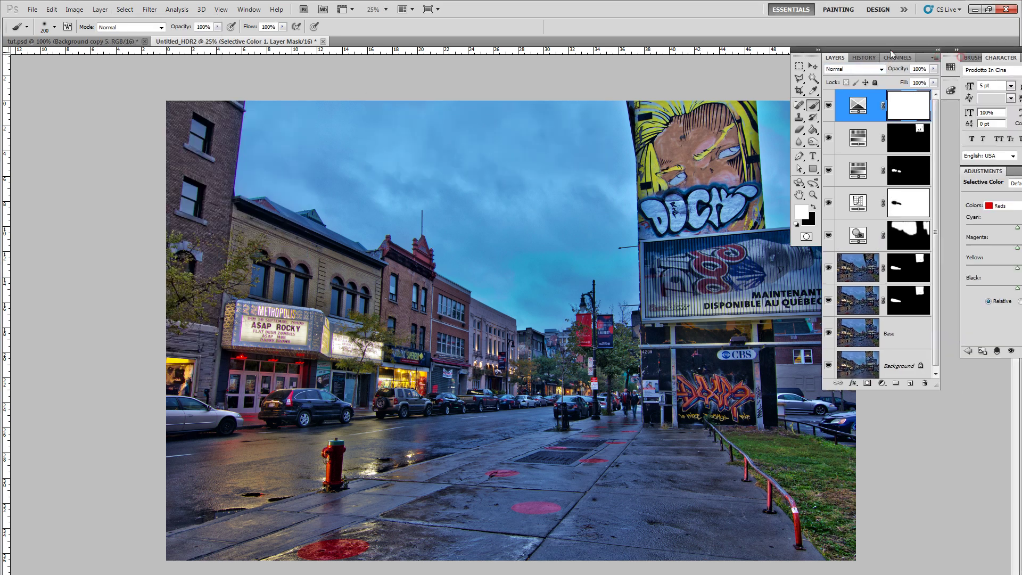
pyautogui.click(937, 50)
# Adjust the Whites in the Selective Color layer to Cyan -33, Magenta -51, Yellow -45 and Black -38
pyautogui.click(930, 205)
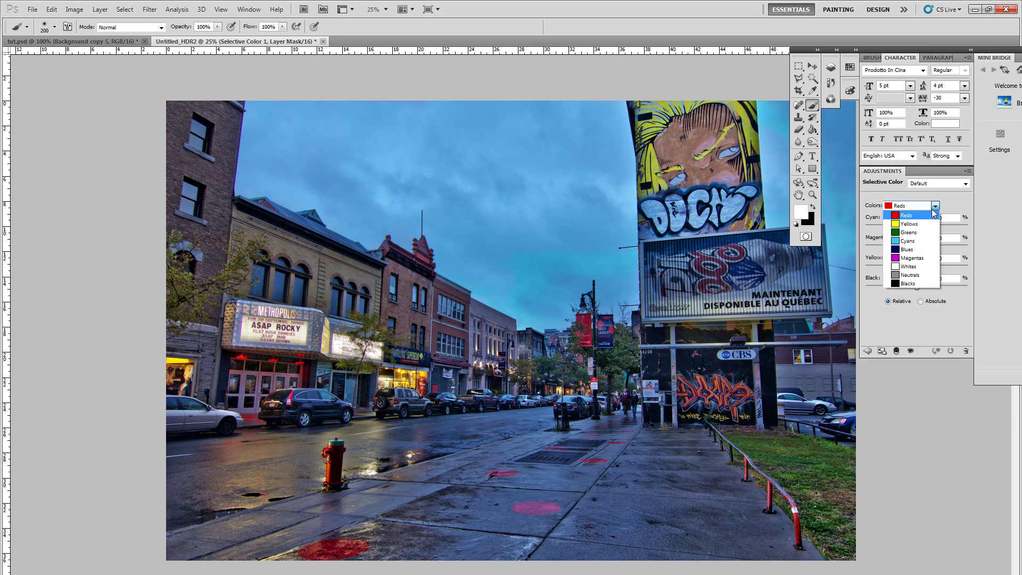
pyautogui.click(916, 264)
pyautogui.moveTo(911, 50); pyautogui.dragTo(938, 31)
pyautogui.moveTo(947, 212); pyautogui.dragTo(932, 212)
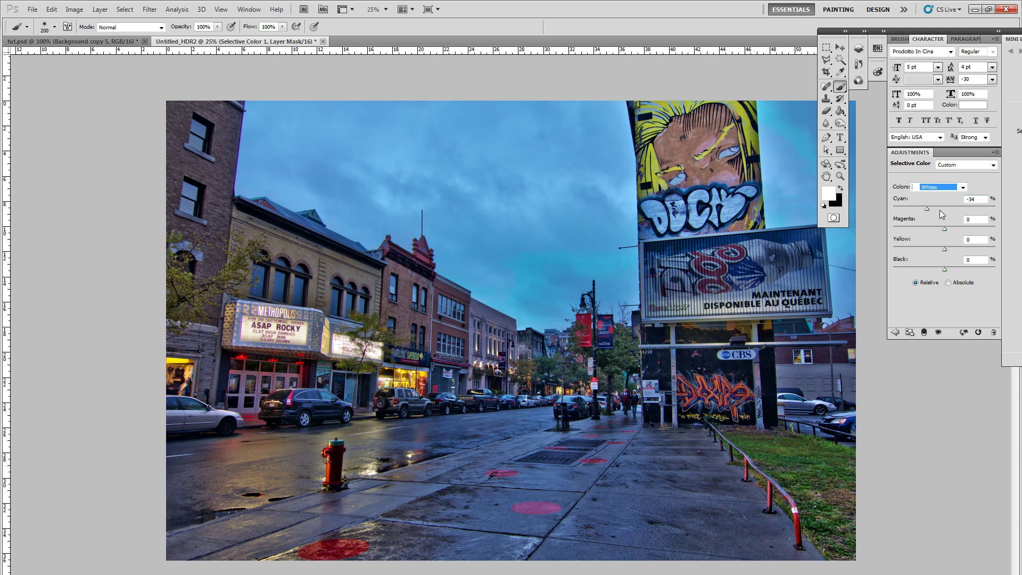
pyautogui.moveTo(925, 212); pyautogui.dragTo(913, 213)
pyautogui.click(981, 199)
pyautogui.write('-33')
pyautogui.click(973, 218)
pyautogui.click(972, 241)
pyautogui.write('-45')
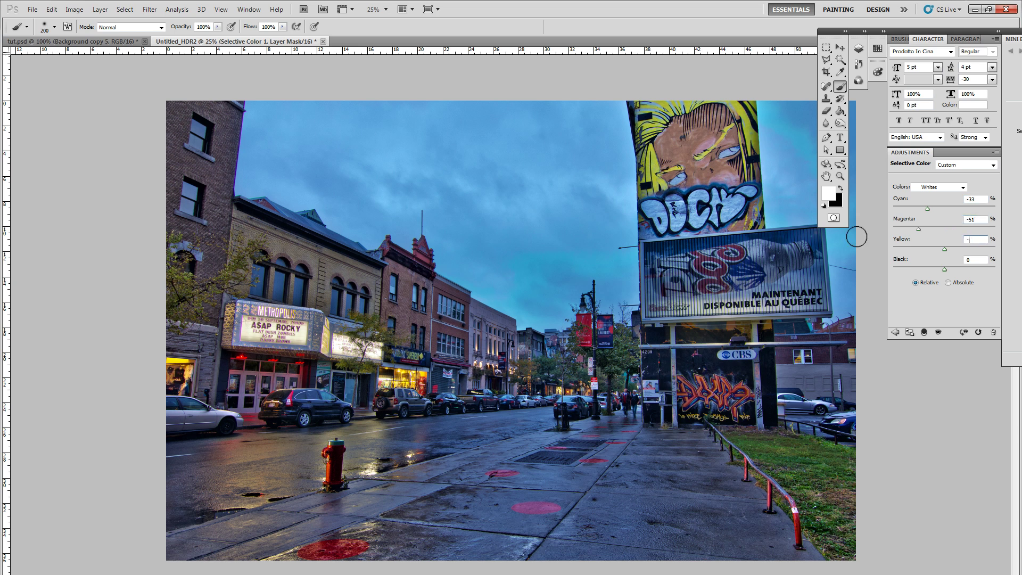
pyautogui.click(982, 259)
pyautogui.write('-38')
# Compare the photo with the Selective Color layer hidden and shown, leaving the layer visible
pyautogui.click(864, 31)
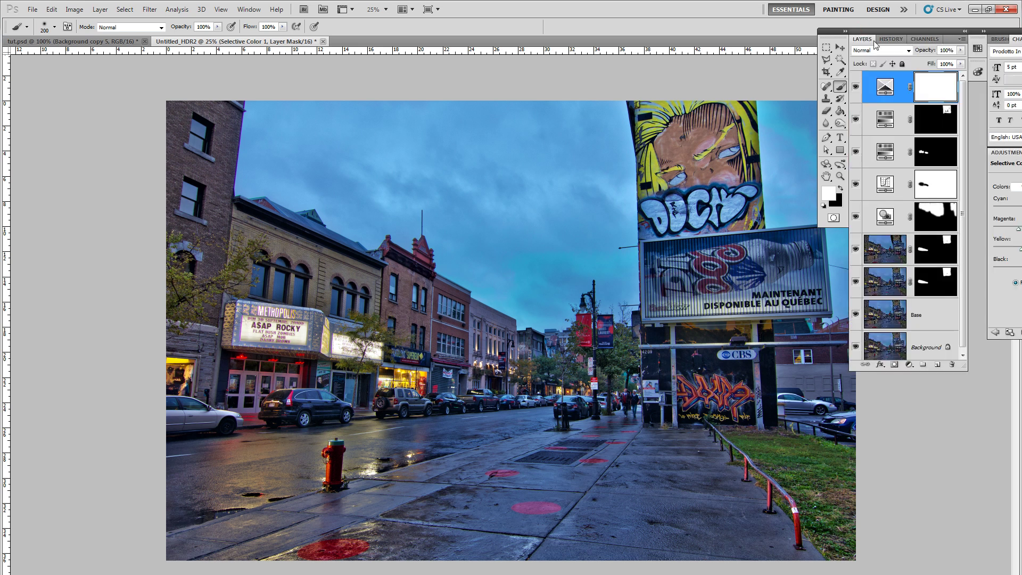
pyautogui.click(856, 86)
pyautogui.click(857, 88)
pyautogui.click(857, 87)
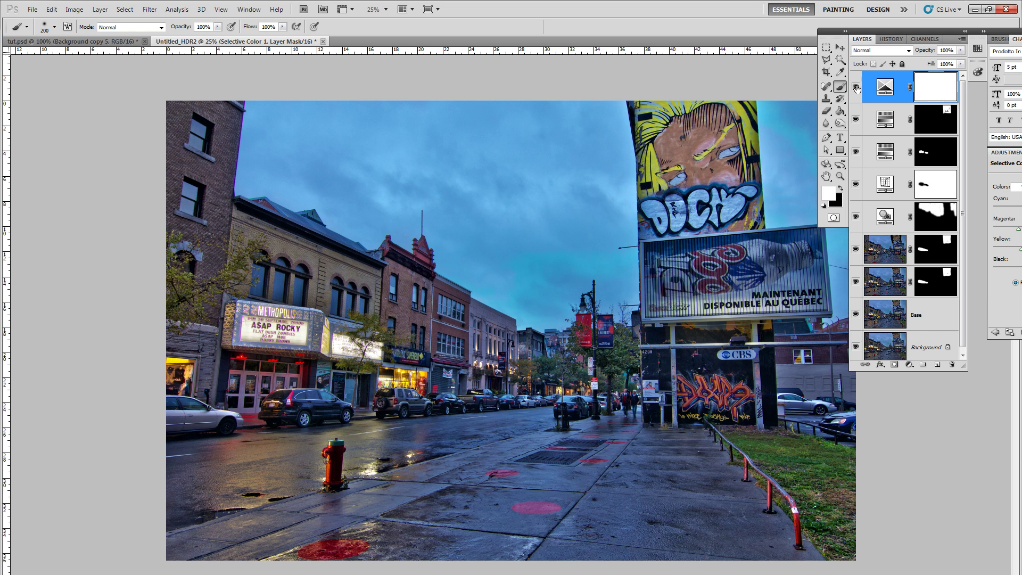
pyautogui.click(857, 87)
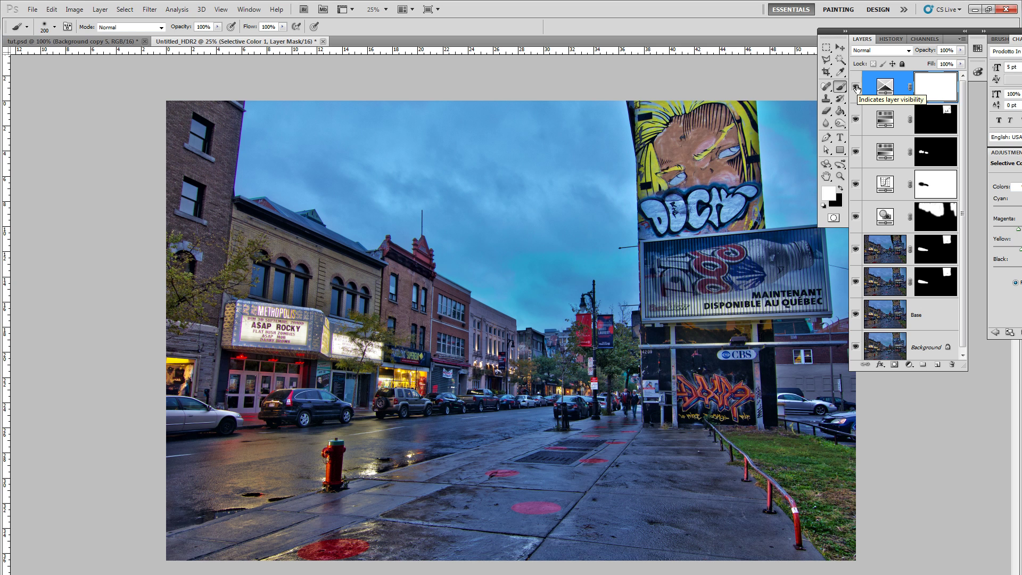
pyautogui.moveTo(871, 36); pyautogui.dragTo(892, 40)
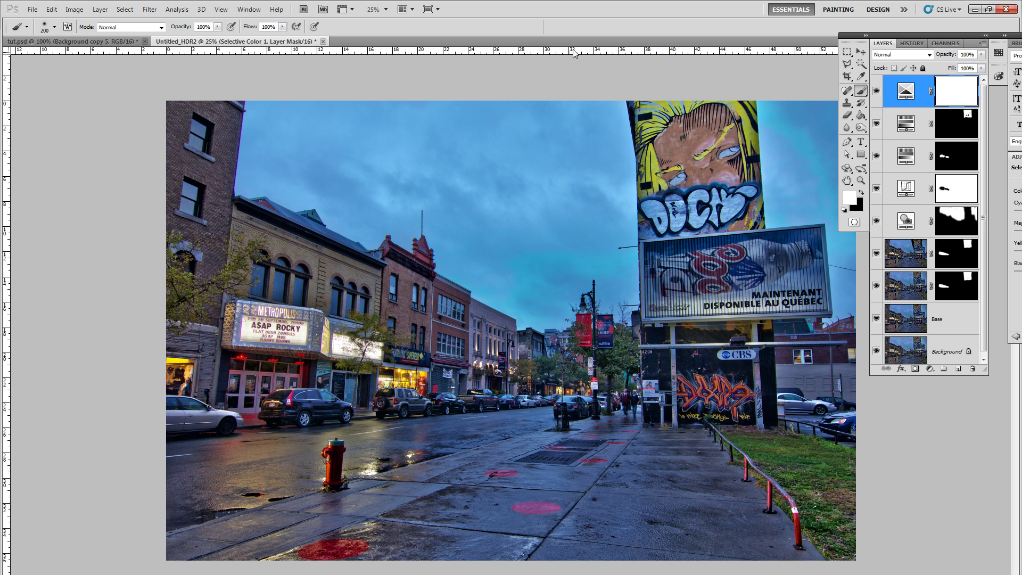
# Resize the image to 900 by 600 pixels with constrained proportions and view it at 100%
pyautogui.click(69, 10)
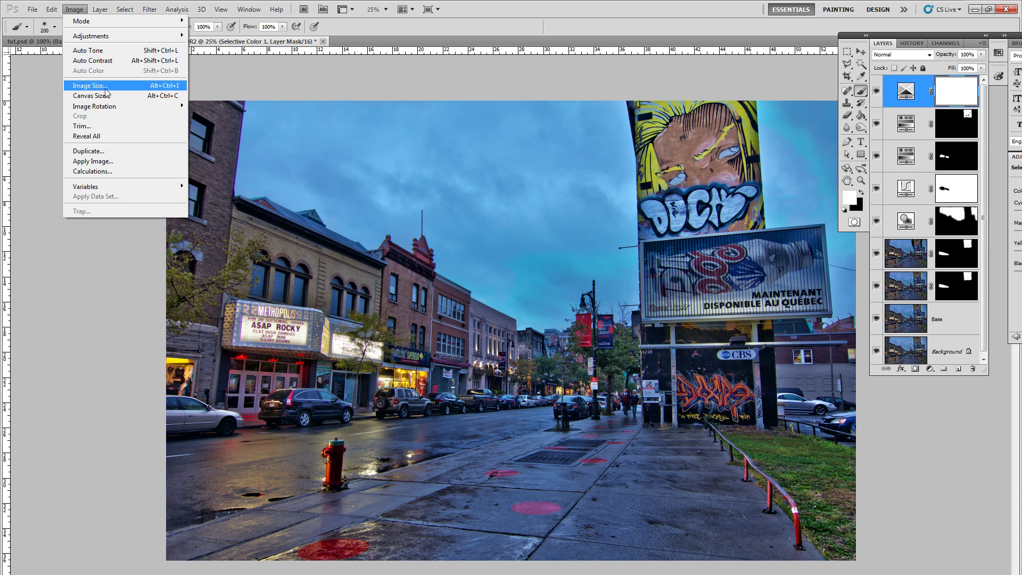
pyautogui.click(105, 87)
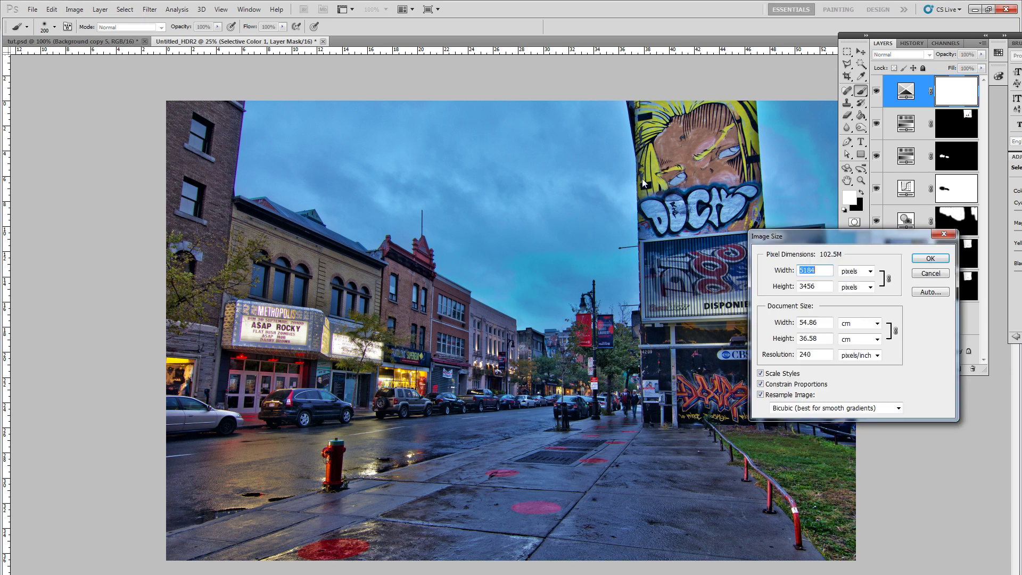
pyautogui.write('900')
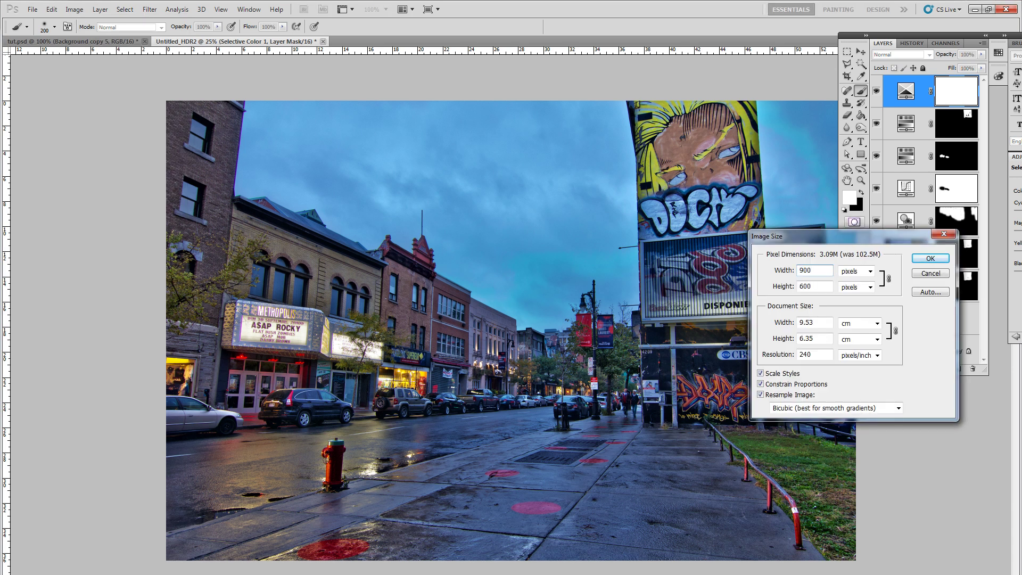
pyautogui.click(930, 258)
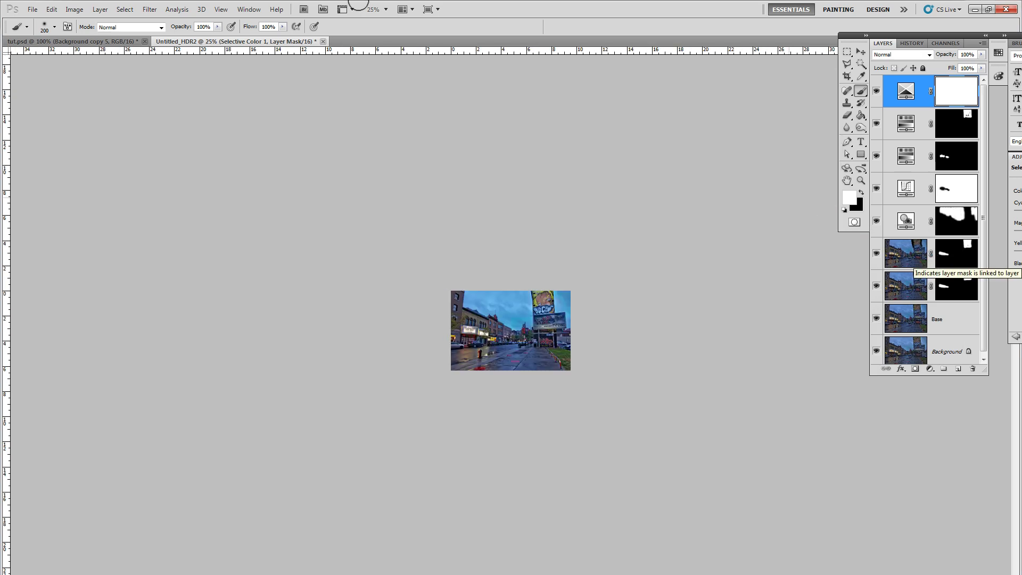
pyautogui.click(221, 9)
pyautogui.click(258, 112)
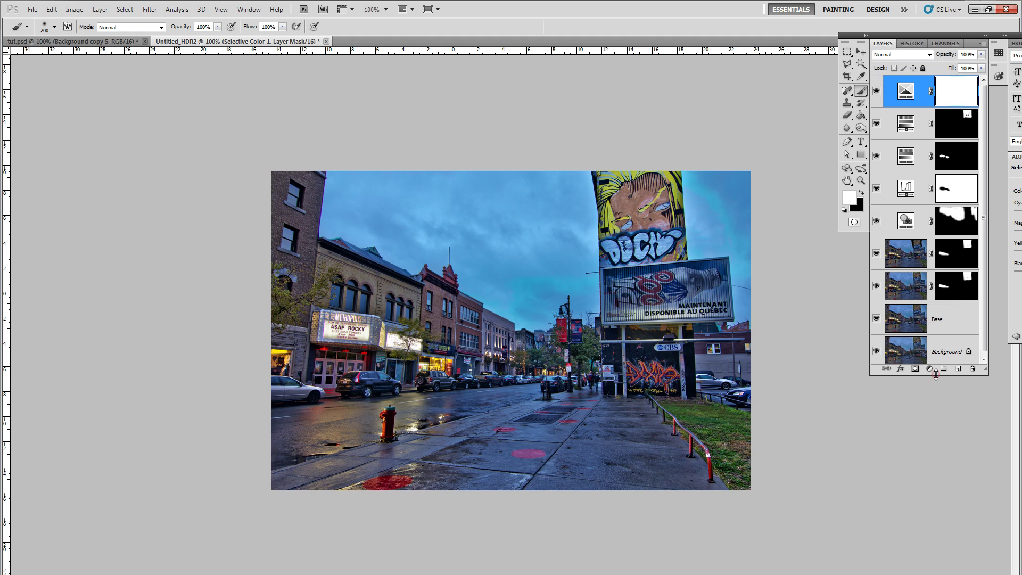
# Duplicate the Base layer and move the copy to the top of the layer stack
pyautogui.moveTo(936, 375); pyautogui.dragTo(939, 501)
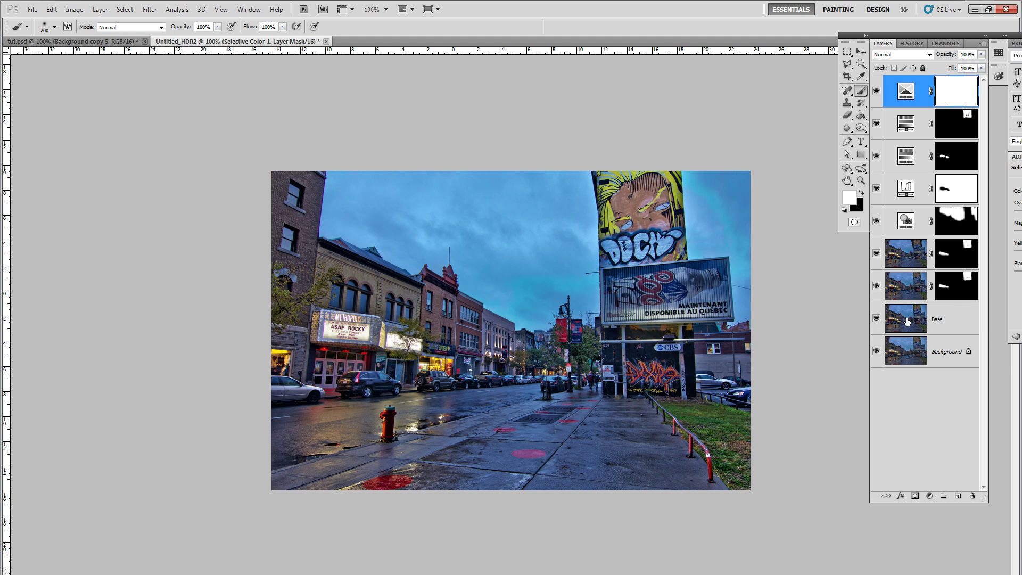
pyautogui.click(943, 319)
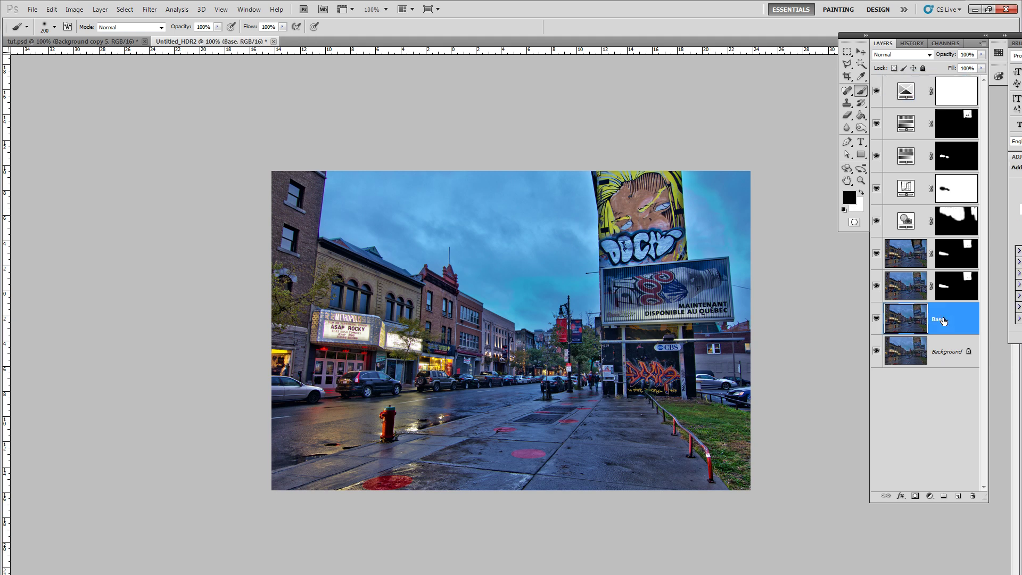
pyautogui.click(100, 10)
pyautogui.click(112, 33)
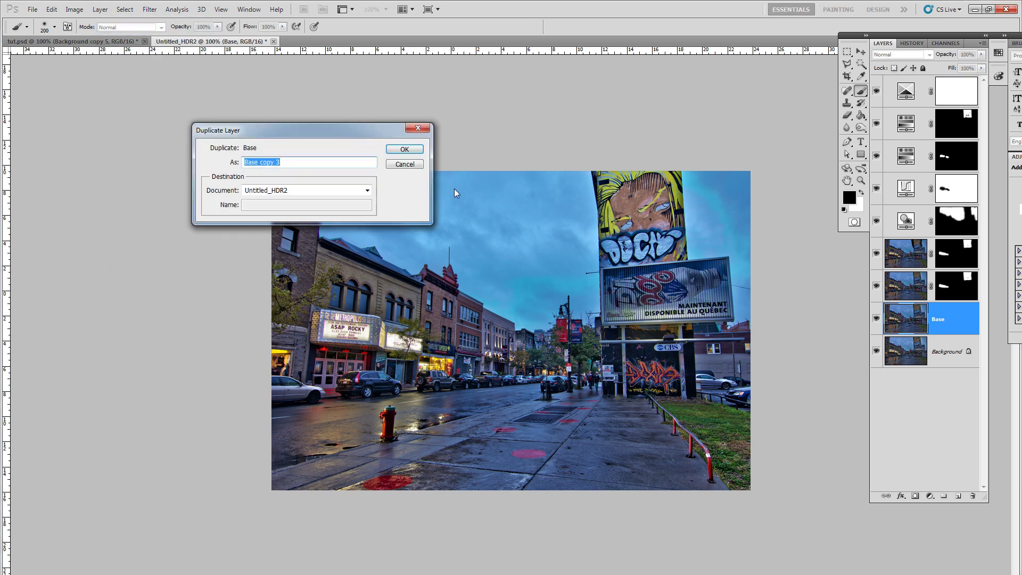
pyautogui.click(405, 149)
pyautogui.moveTo(937, 319); pyautogui.dragTo(947, 96)
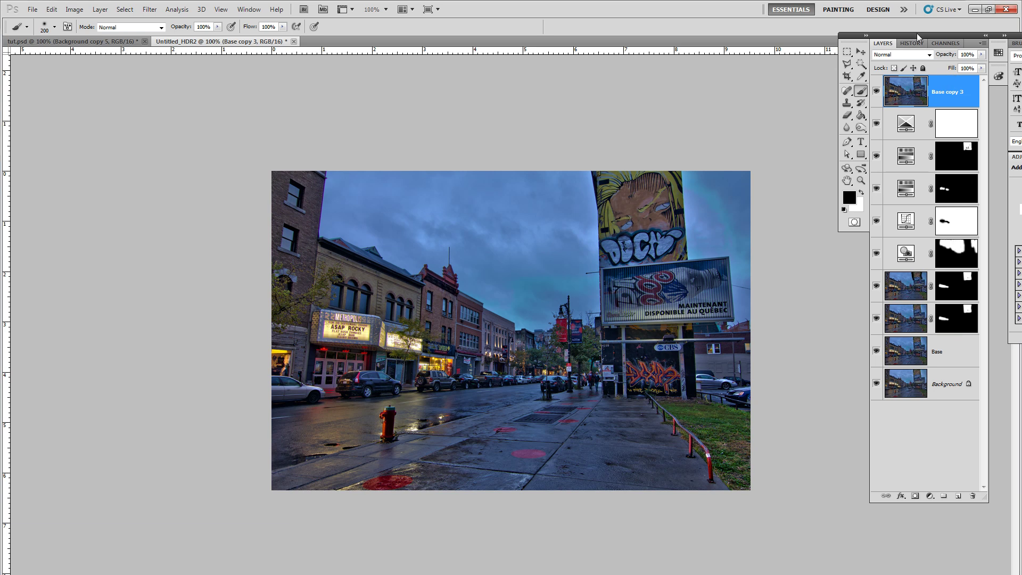
# Apply a High Pass filter with a 0.3-pixel radius to the top copy of the Base layer
pyautogui.moveTo(918, 37); pyautogui.dragTo(838, 43)
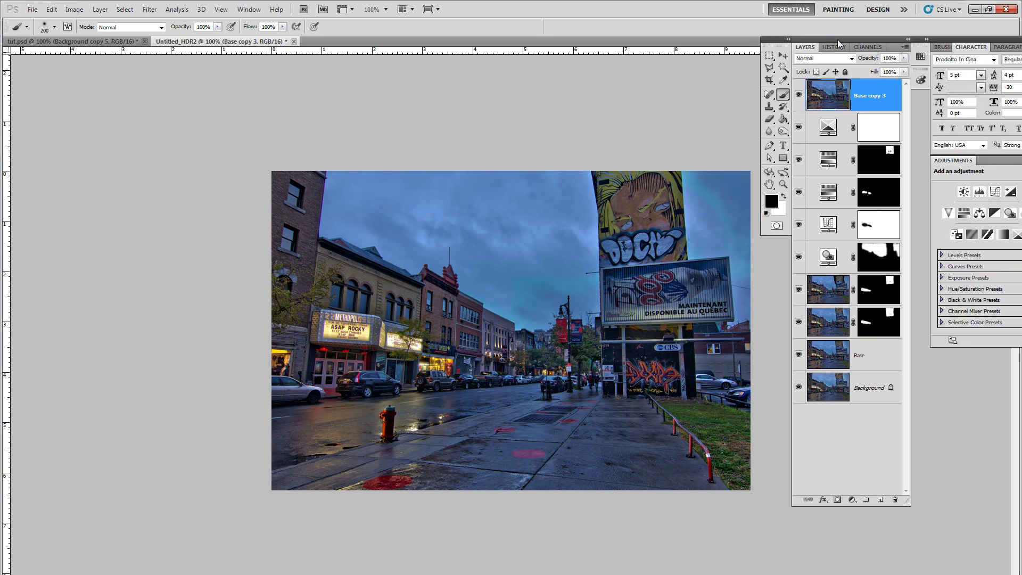
pyautogui.click(136, 10)
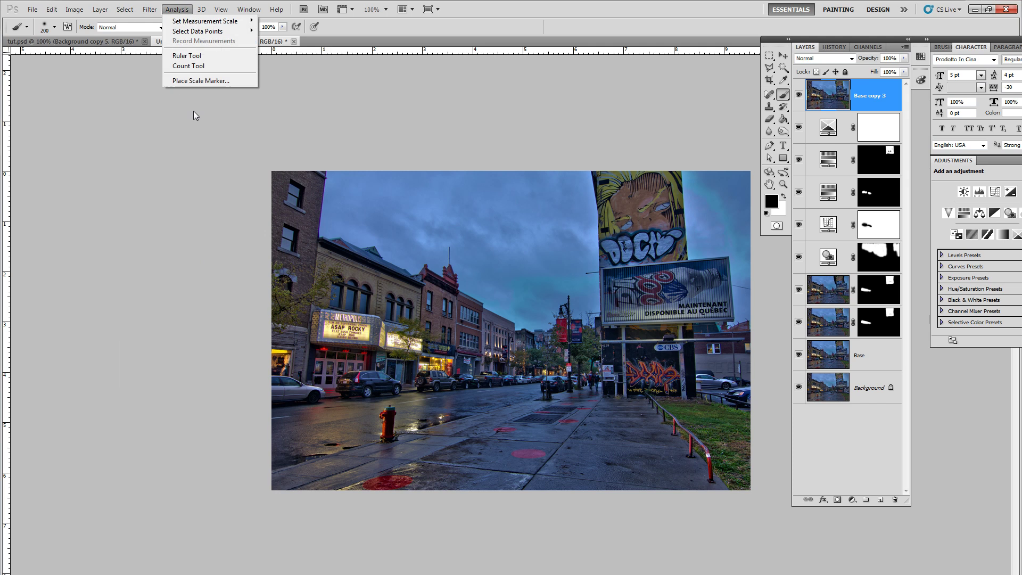
pyautogui.moveTo(150, 9)
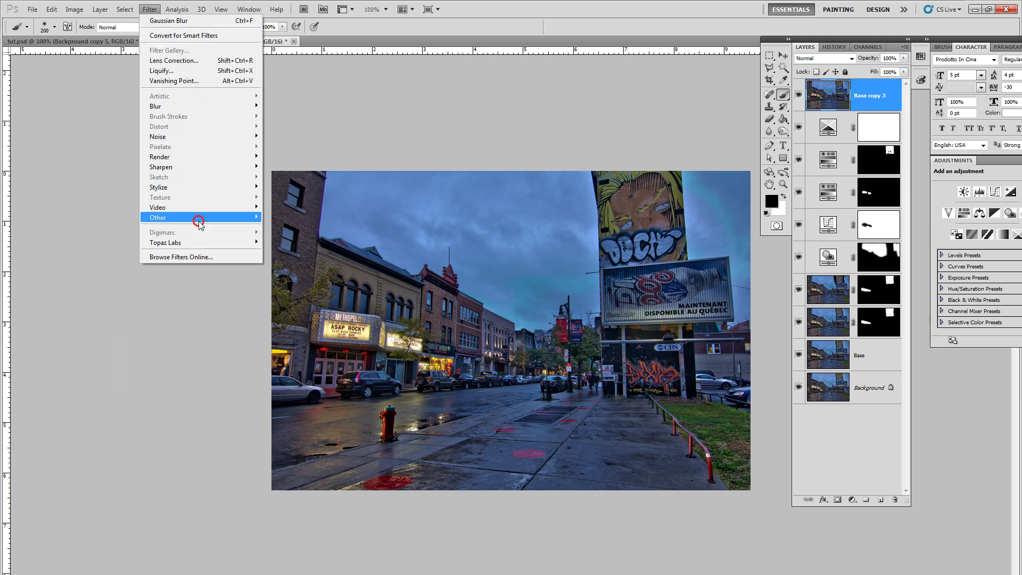
pyautogui.moveTo(198, 218)
pyautogui.click(289, 229)
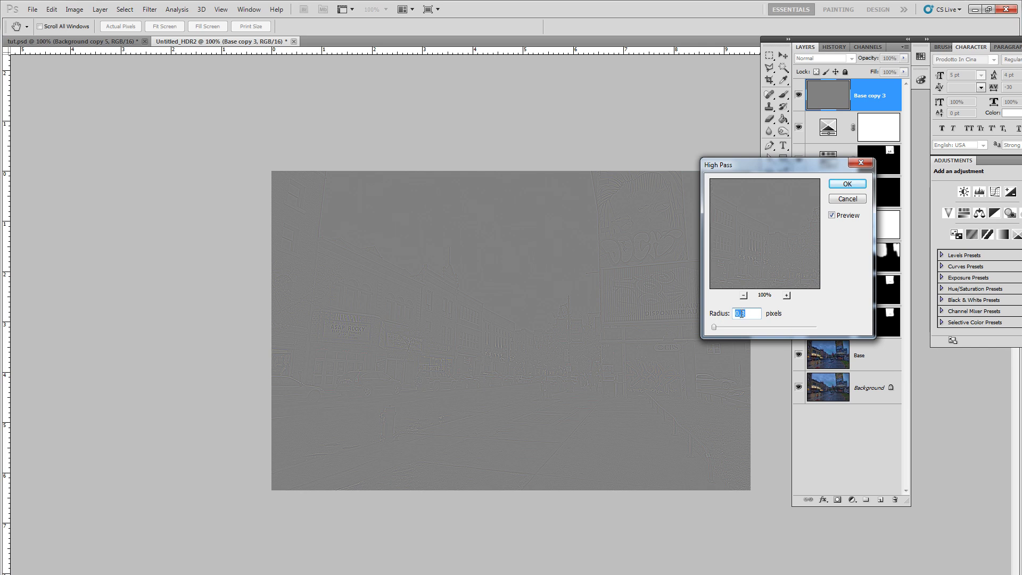
pyautogui.click(856, 185)
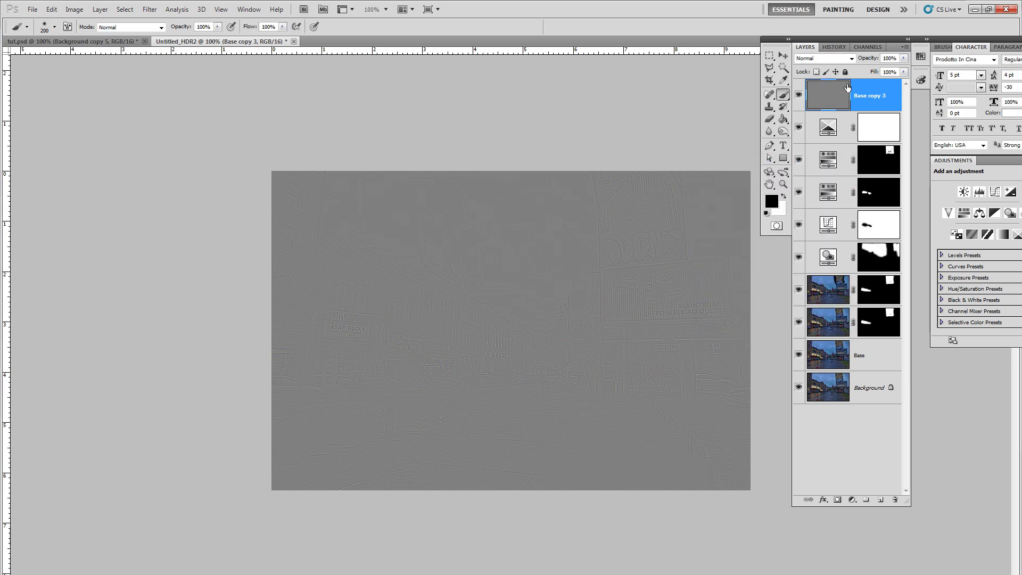
# Set the High Pass layer's blend mode to Linear Light and widen the layer list to show the full layer names
pyautogui.click(848, 58)
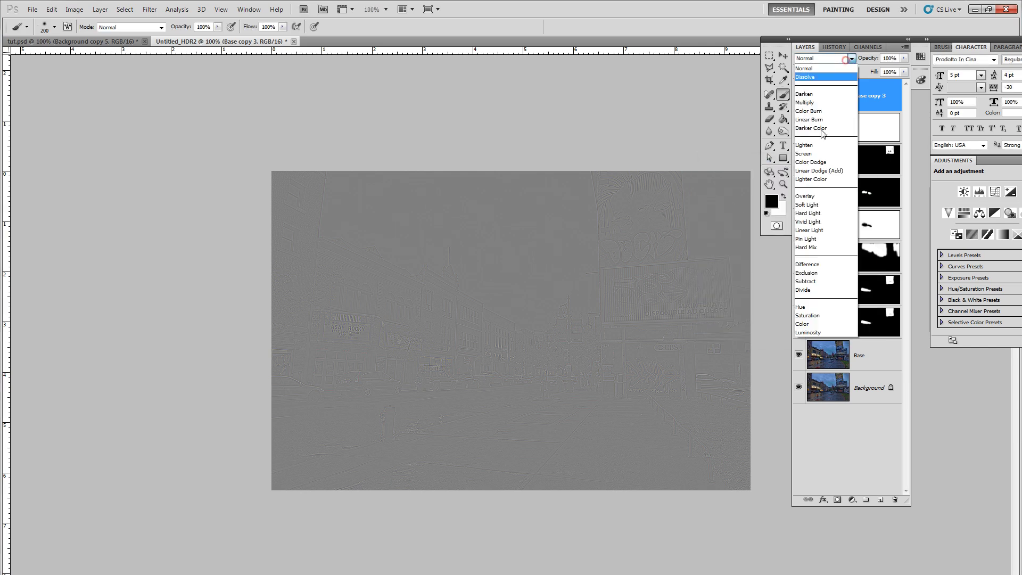
pyautogui.click(819, 230)
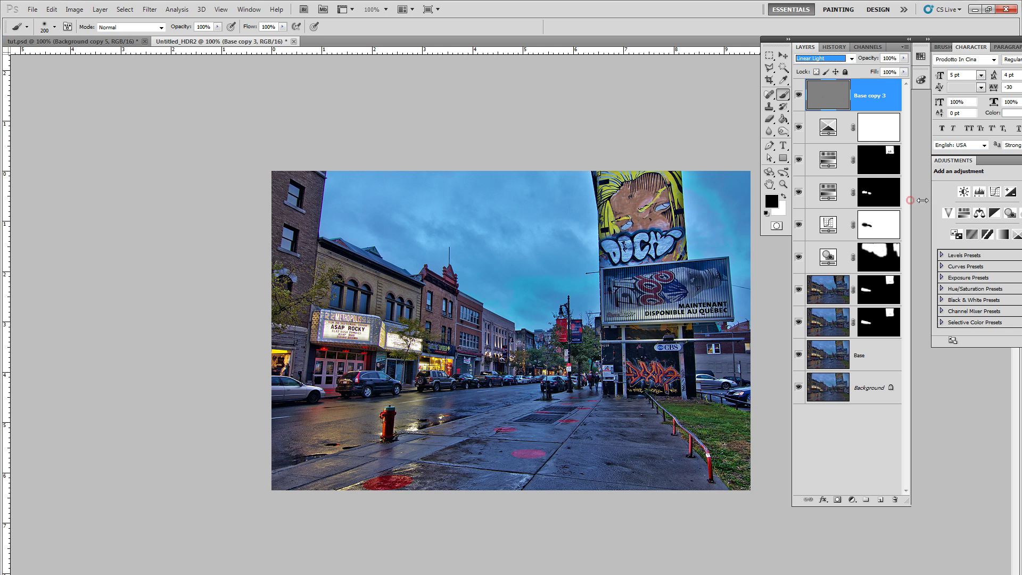
pyautogui.moveTo(909, 199); pyautogui.dragTo(986, 206)
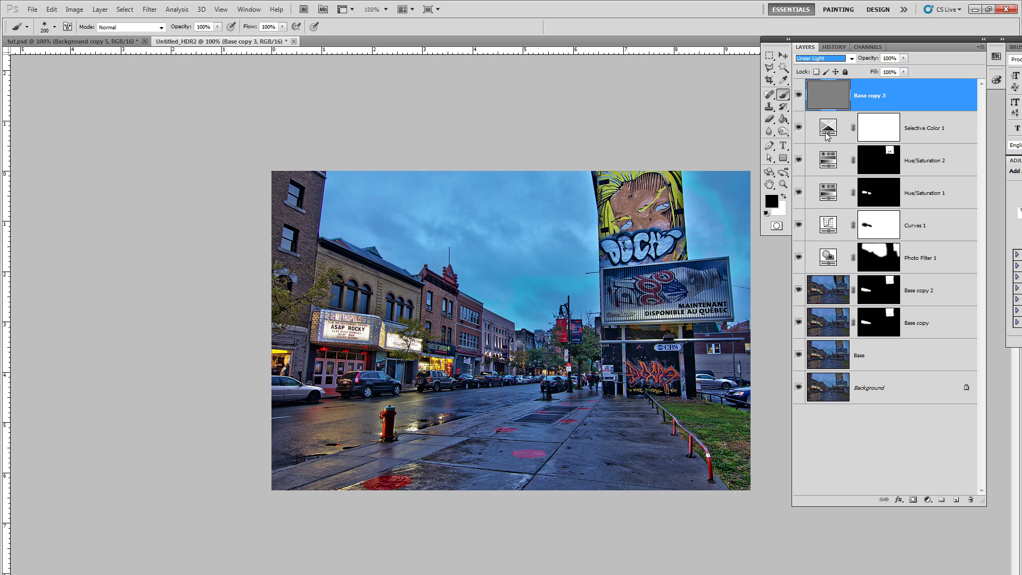
# Add a layer mask to the High Pass layer and paint the open sky areas black with a soft 100-pixel brush
pyautogui.click(912, 500)
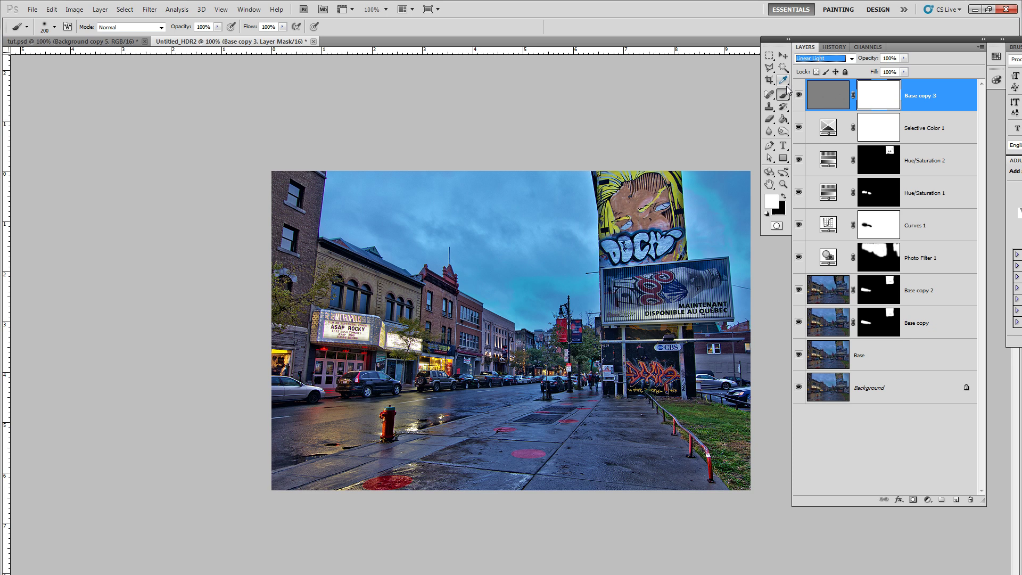
pyautogui.click(784, 197)
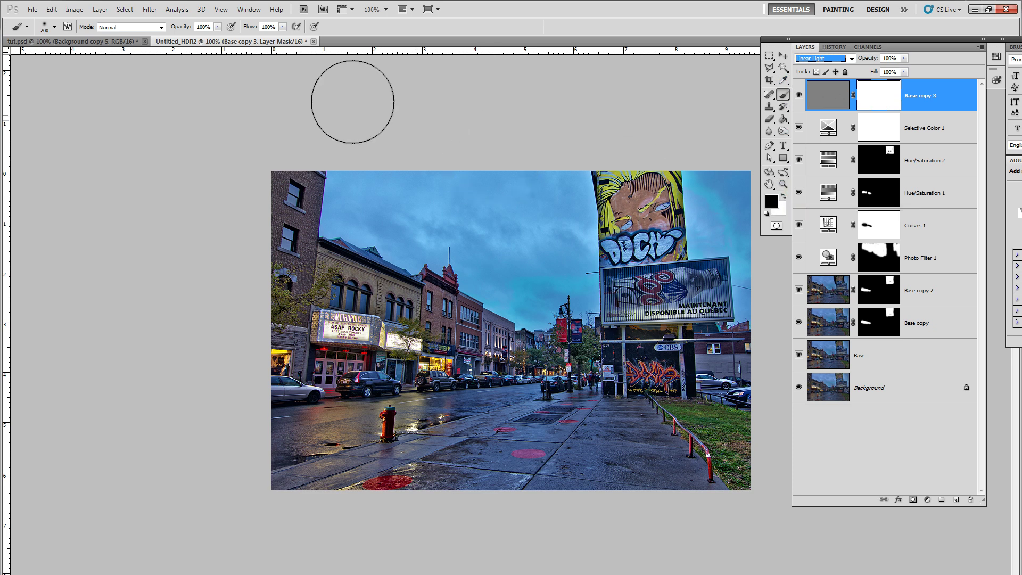
pyautogui.click(55, 26)
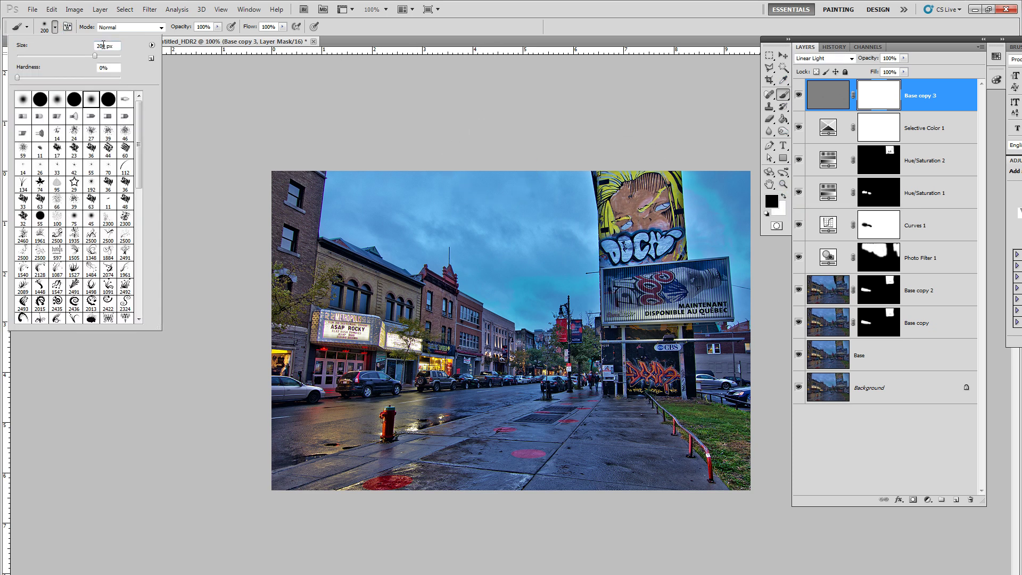
pyautogui.doubleClick(103, 44)
pyautogui.write('100')
pyautogui.press('Return')
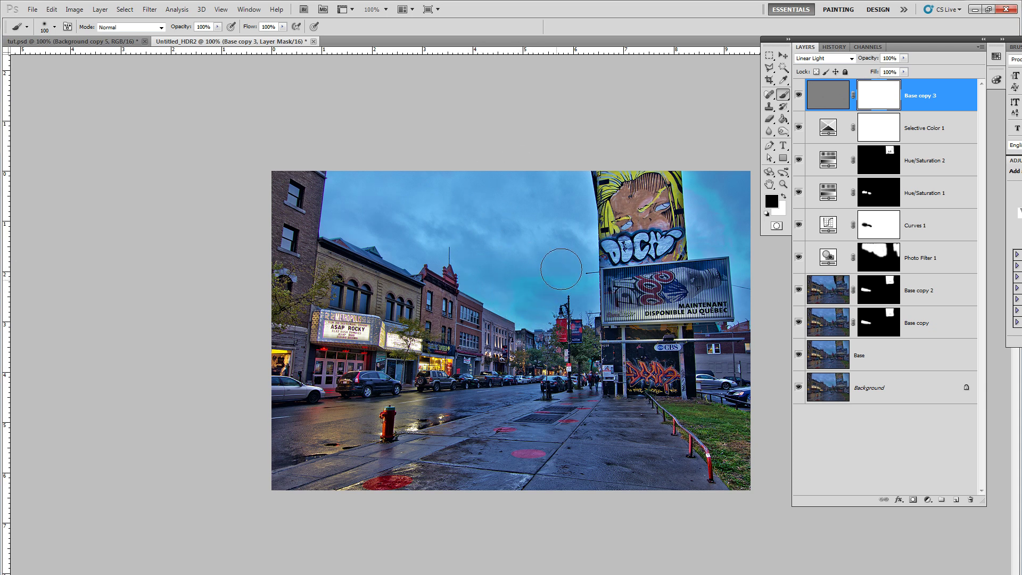
pyautogui.moveTo(562, 269)
pyautogui.mouseDown()
pyautogui.moveTo(570, 206)
pyautogui.moveTo(571, 256)
pyautogui.moveTo(566, 213)
pyautogui.mouseUp()
pyautogui.moveTo(700, 242)
pyautogui.mouseDown()
pyautogui.moveTo(714, 163)
pyautogui.moveTo(752, 240)
pyautogui.moveTo(756, 303)
pyautogui.mouseUp()
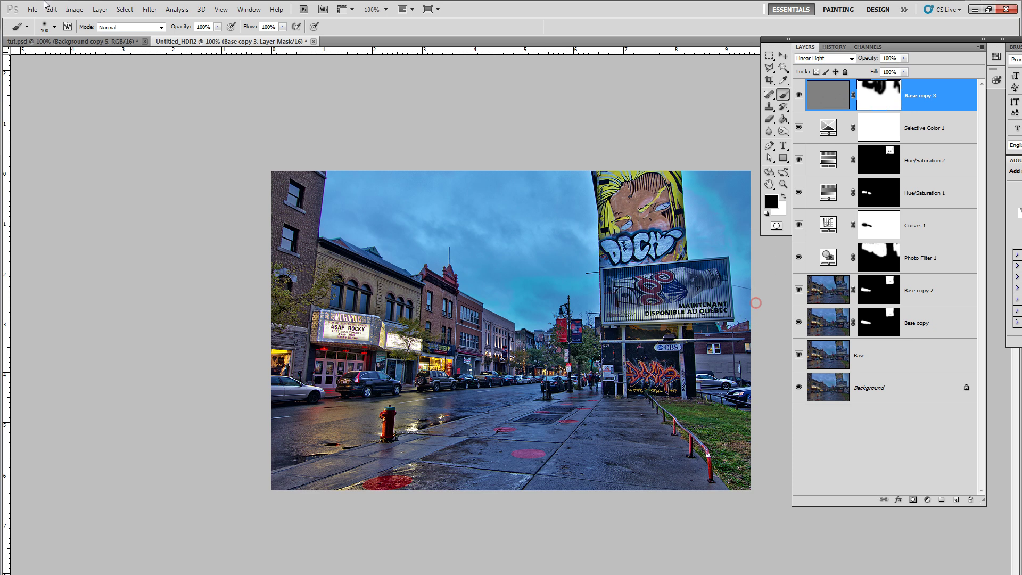
# Mask the High Pass effect from the narrow sky areas along the buildings and billboard with a 20-pixel black brush
pyautogui.click(54, 27)
pyautogui.moveTo(102, 46); pyautogui.dragTo(96, 46)
pyautogui.write('20')
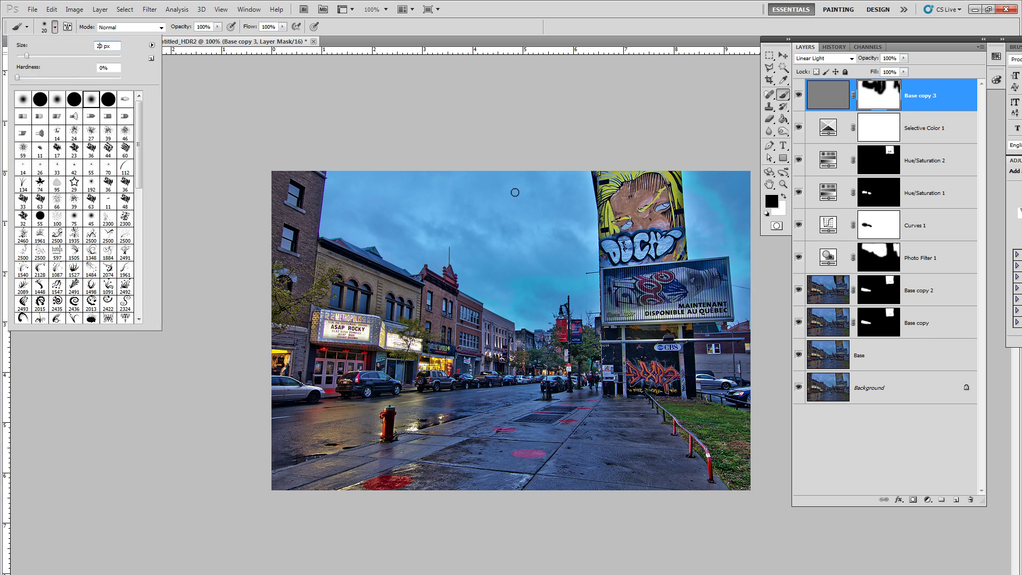
pyautogui.press('Return')
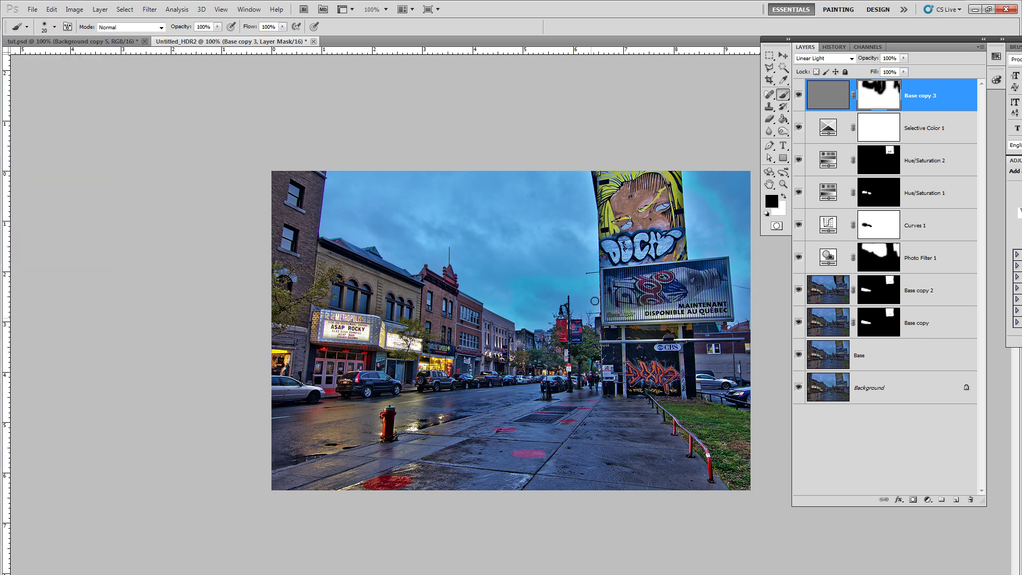
pyautogui.click(554, 230)
# Paint the remaining sky, including the area beside the graffiti tower, black on the High Pass mask with a 100-pixel brush
pyautogui.click(54, 27)
pyautogui.click(99, 45)
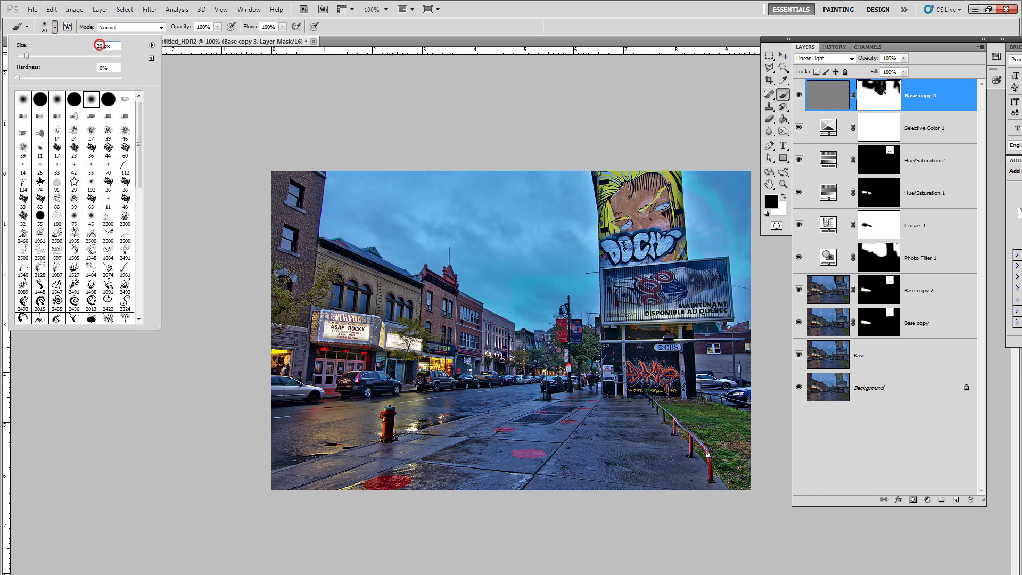
pyautogui.write('100')
pyautogui.click(373, 180)
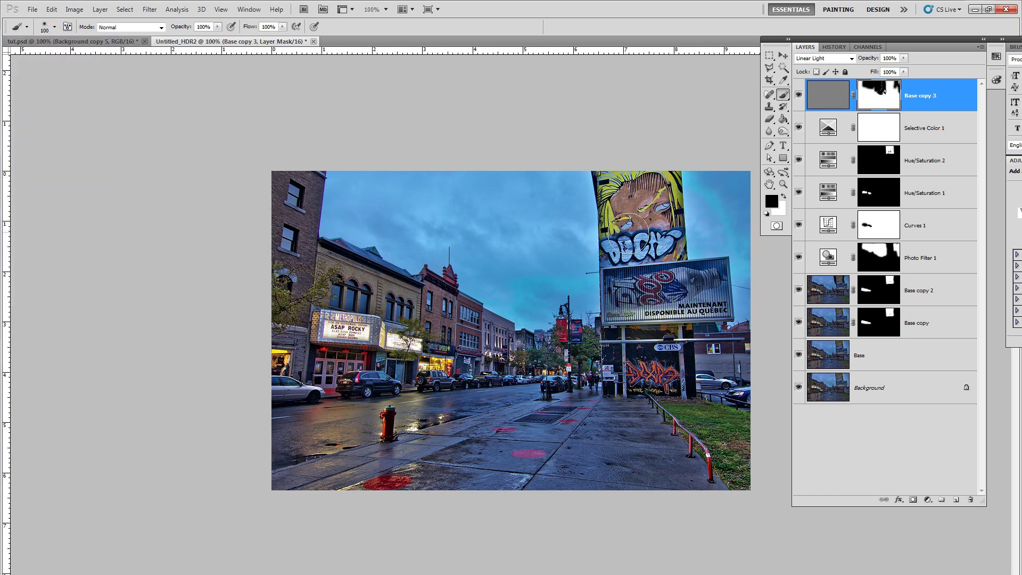
pyautogui.click(711, 235)
pyautogui.moveTo(730, 167); pyautogui.dragTo(757, 299)
# Set the High Pass layer's opacity to 80% and touch up its mask with a 20-pixel brush at 50% opacity
pyautogui.click(888, 59)
pyautogui.write('80')
pyautogui.doubleClick(205, 28)
pyautogui.click(55, 27)
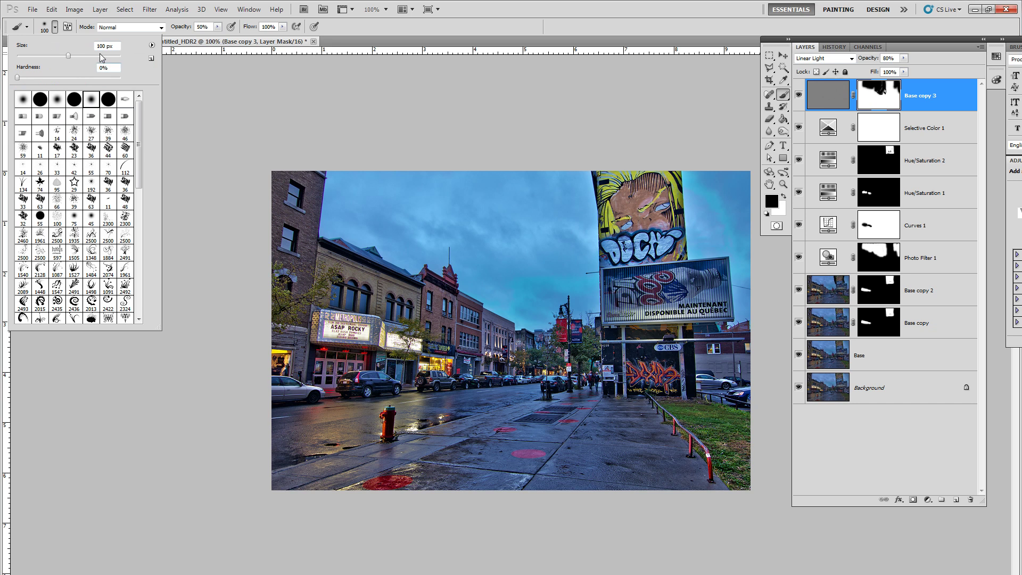
pyautogui.doubleClick(102, 47)
pyautogui.write('20')
pyautogui.press('Return')
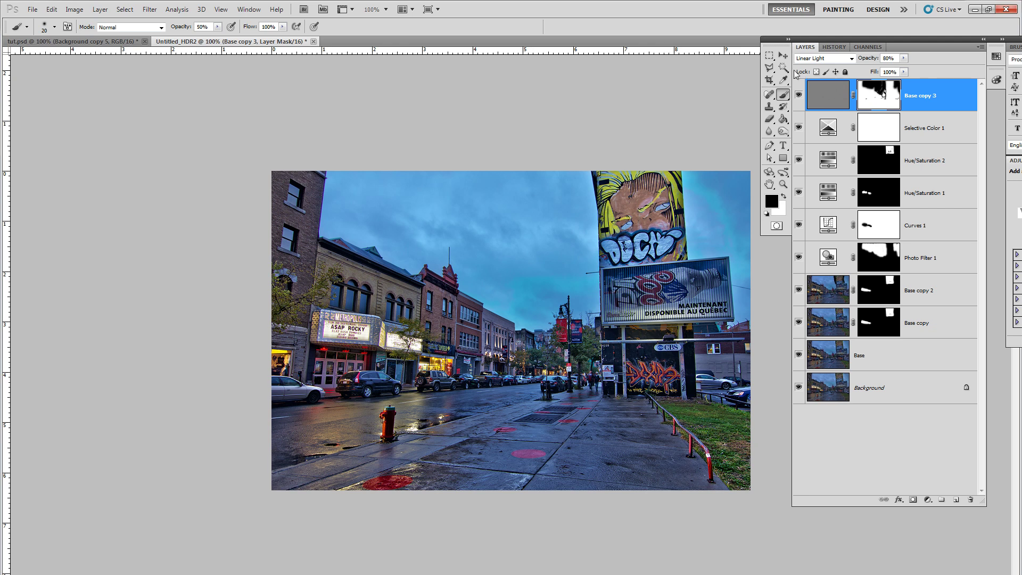
# Make an elliptical selection spanning the whole image and invert it to select the corners
pyautogui.click(770, 55)
pyautogui.rightClick(770, 56)
pyautogui.click(809, 68)
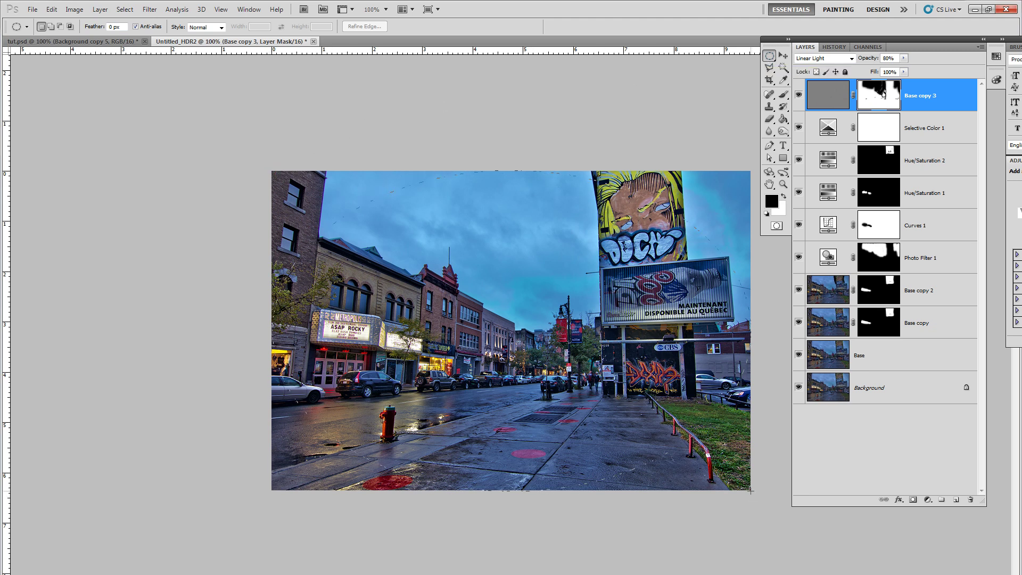
pyautogui.moveTo(750, 490); pyautogui.dragTo(751, 490)
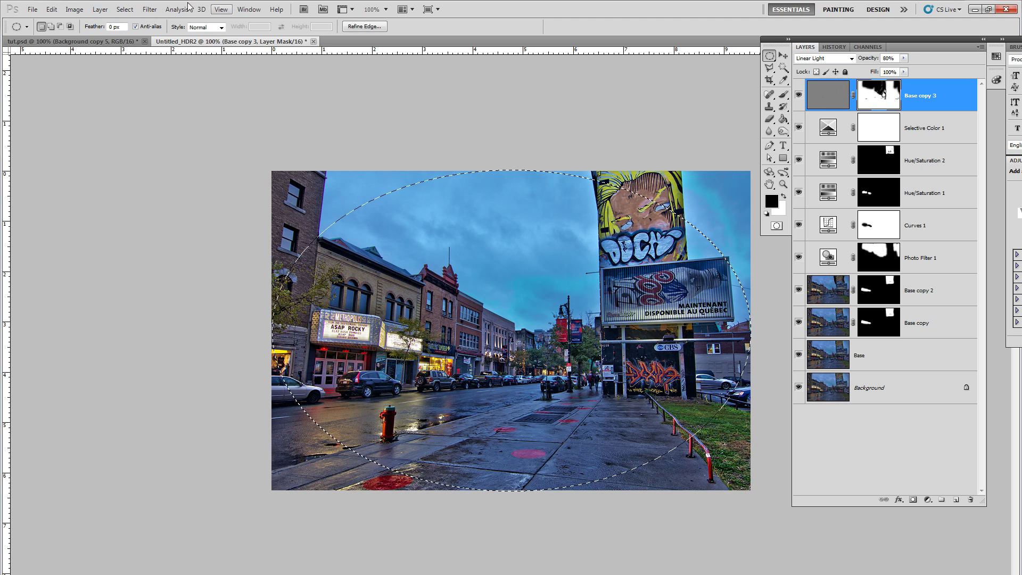
pyautogui.click(130, 9)
pyautogui.click(134, 51)
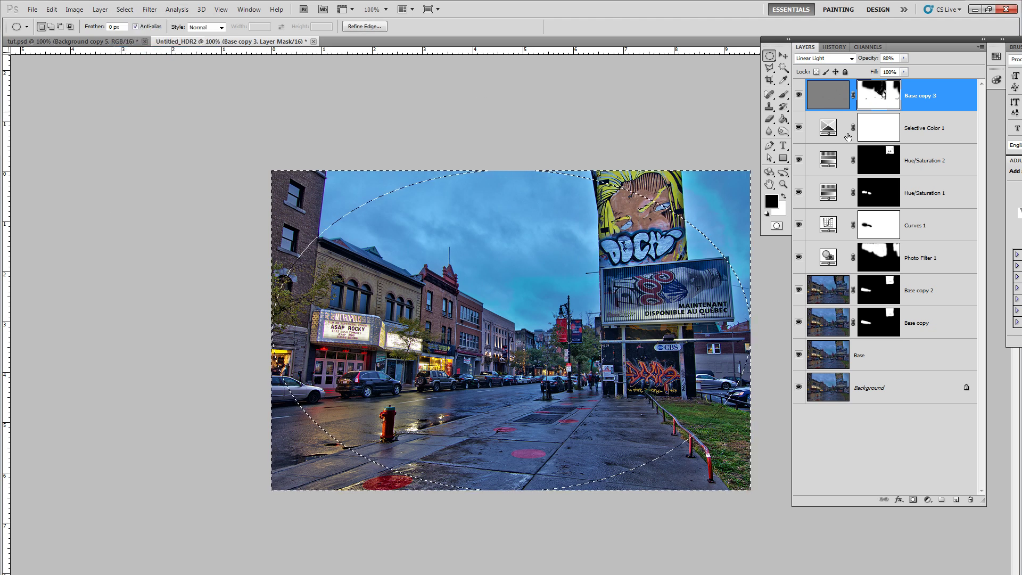
# Create a new top layer and fill the selected corners with black using the Paint Bucket
pyautogui.click(783, 118)
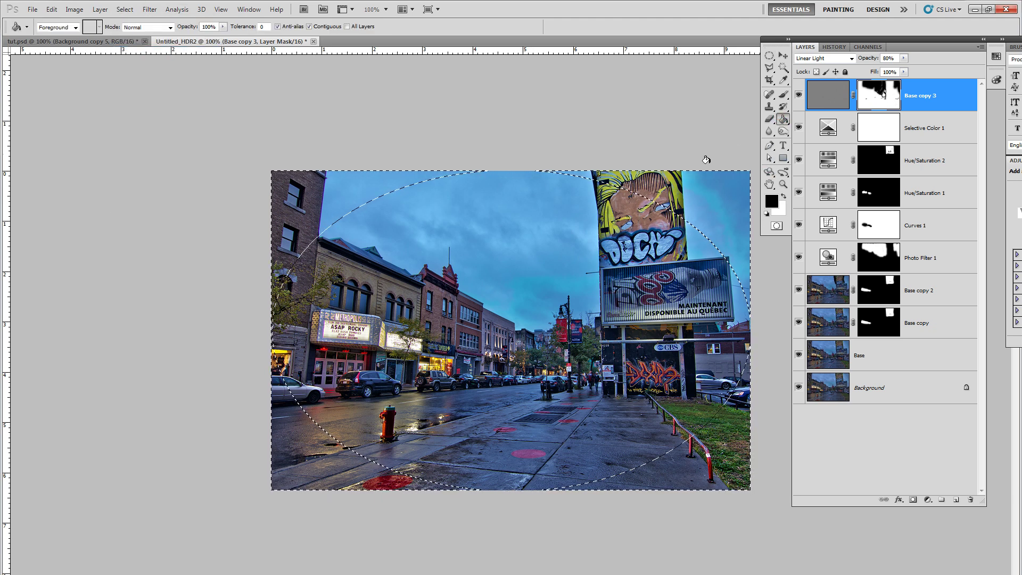
pyautogui.click(100, 9)
pyautogui.moveTo(109, 19)
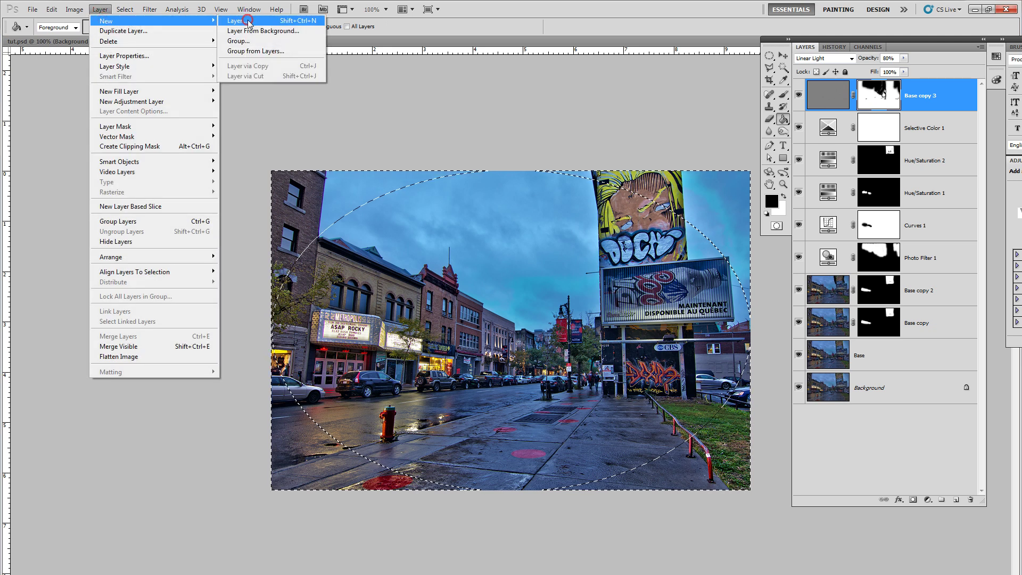
pyautogui.click(245, 20)
pyautogui.click(560, 123)
pyautogui.click(707, 185)
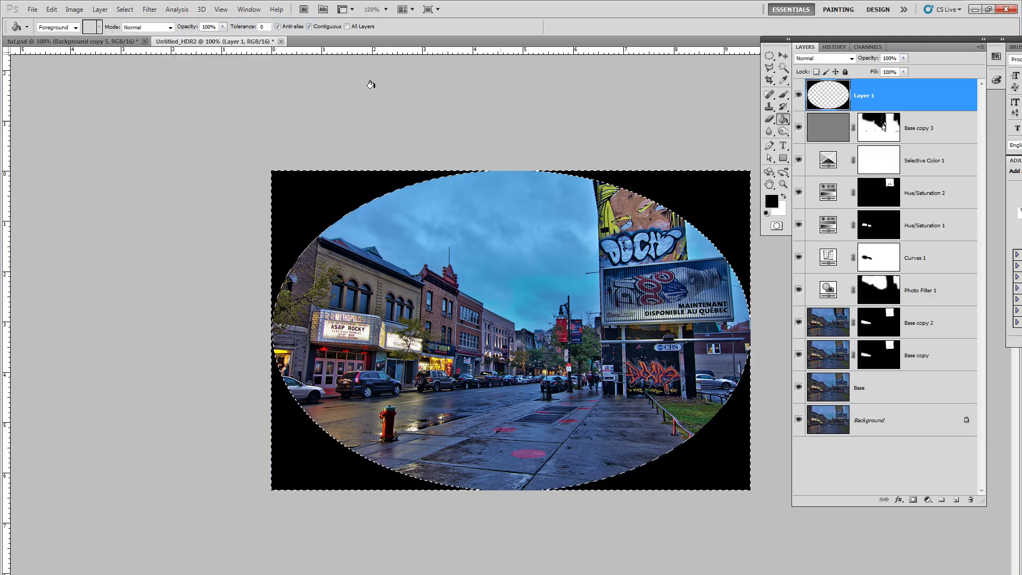
# Deselect the corners and apply a Gaussian Blur with a 60-pixel radius to the vignette layer
pyautogui.click(133, 9)
pyautogui.click(150, 9)
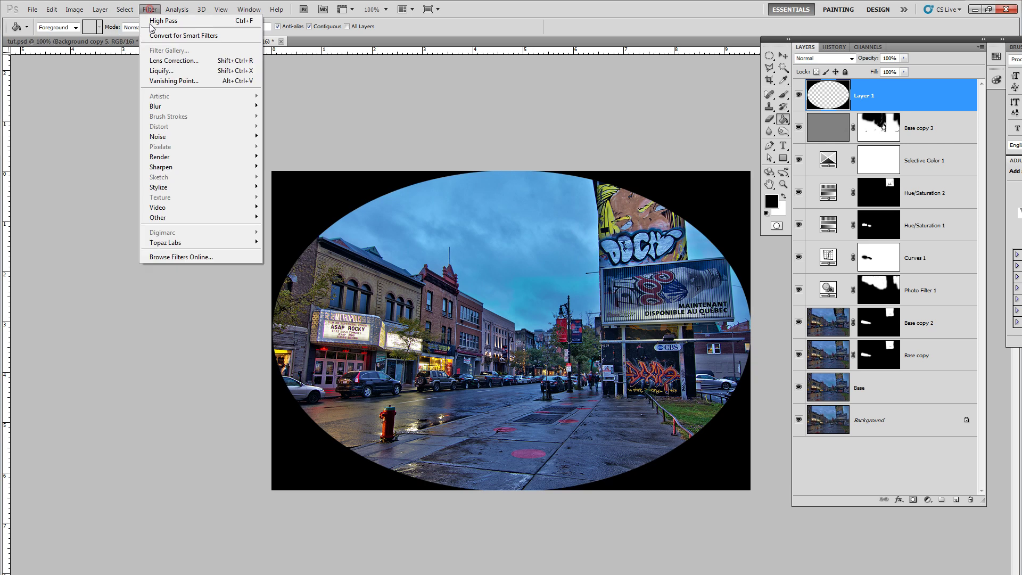
pyautogui.click(178, 105)
pyautogui.click(288, 146)
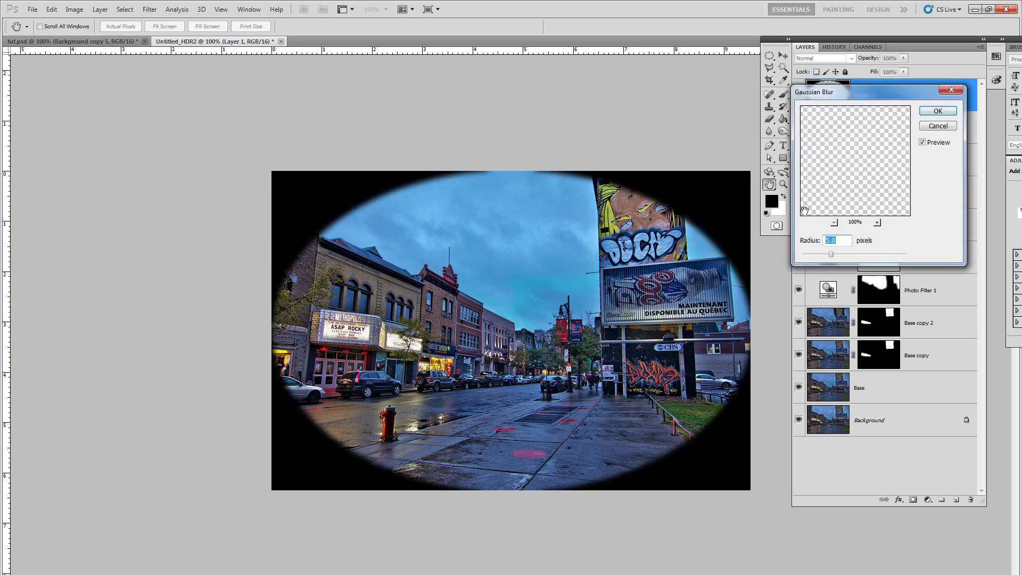
pyautogui.write('60')
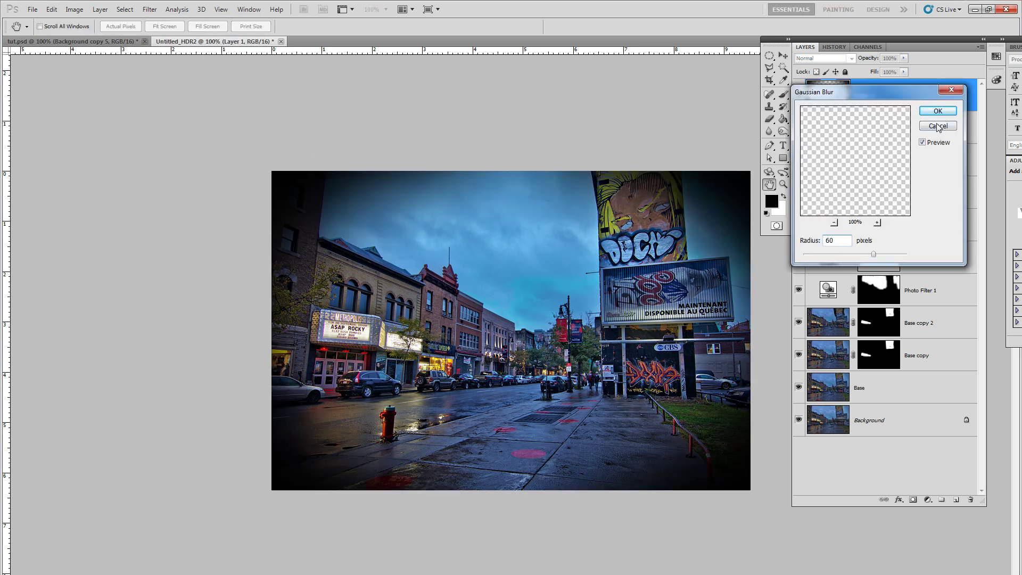
pyautogui.click(938, 111)
# Set the vignette layer's blend mode to Soft Light and its opacity to 30%
pyautogui.click(825, 58)
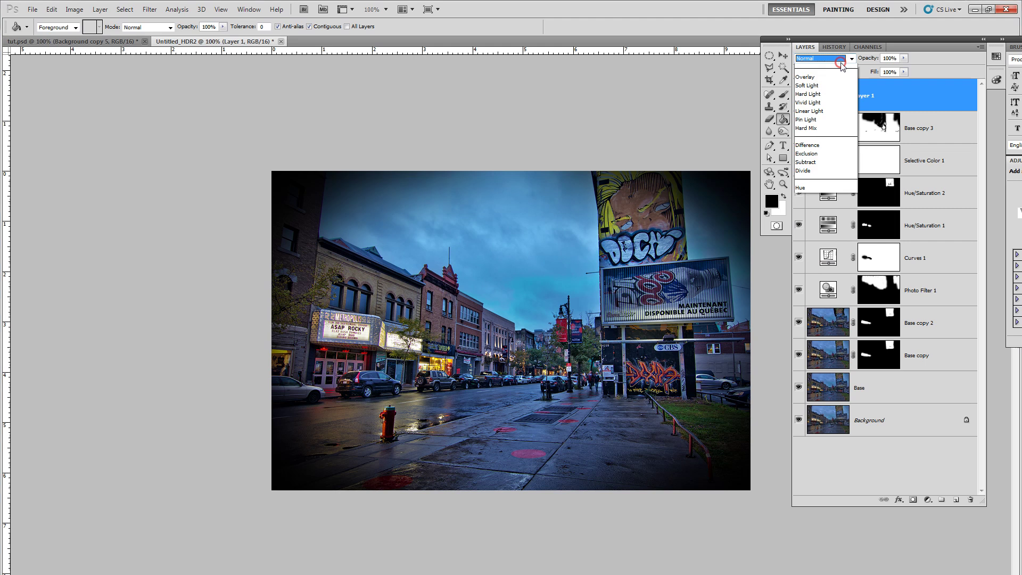
pyautogui.click(824, 206)
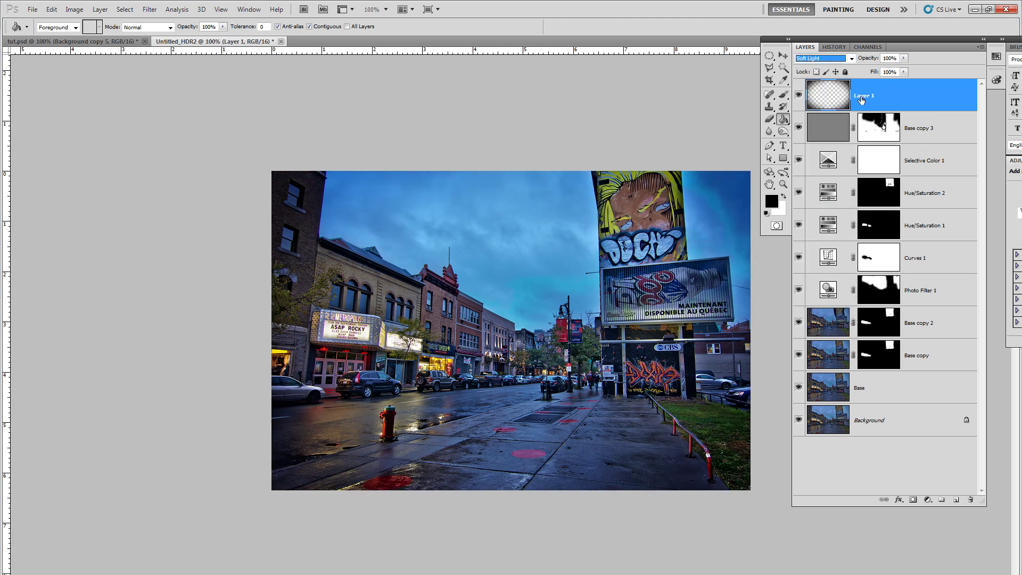
pyautogui.click(889, 58)
pyautogui.write('30')
pyautogui.press('Return')
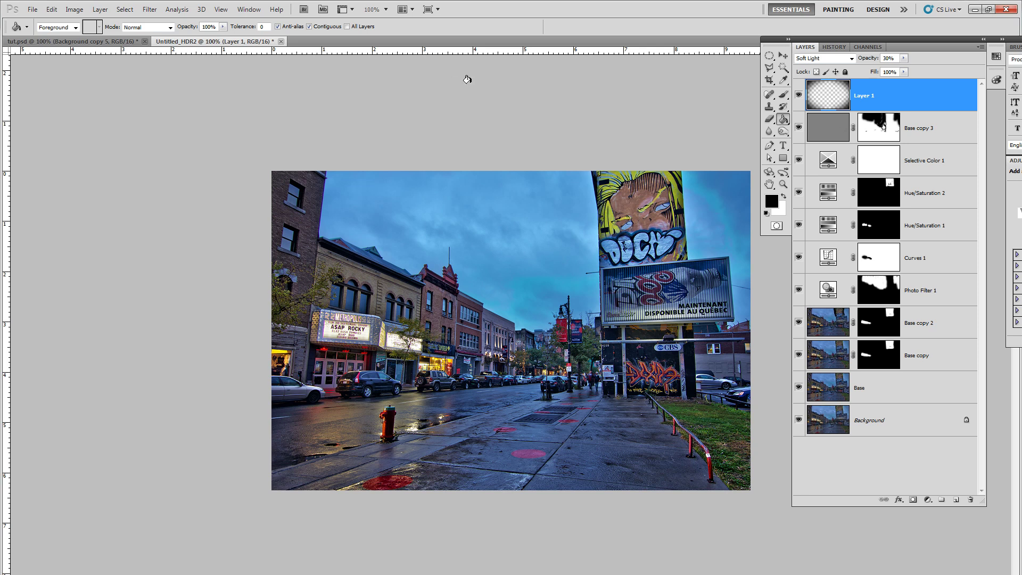
# Add a Levels adjustment layer above the vignette and set its white input level to 240
pyautogui.click(100, 9)
pyautogui.moveTo(152, 101)
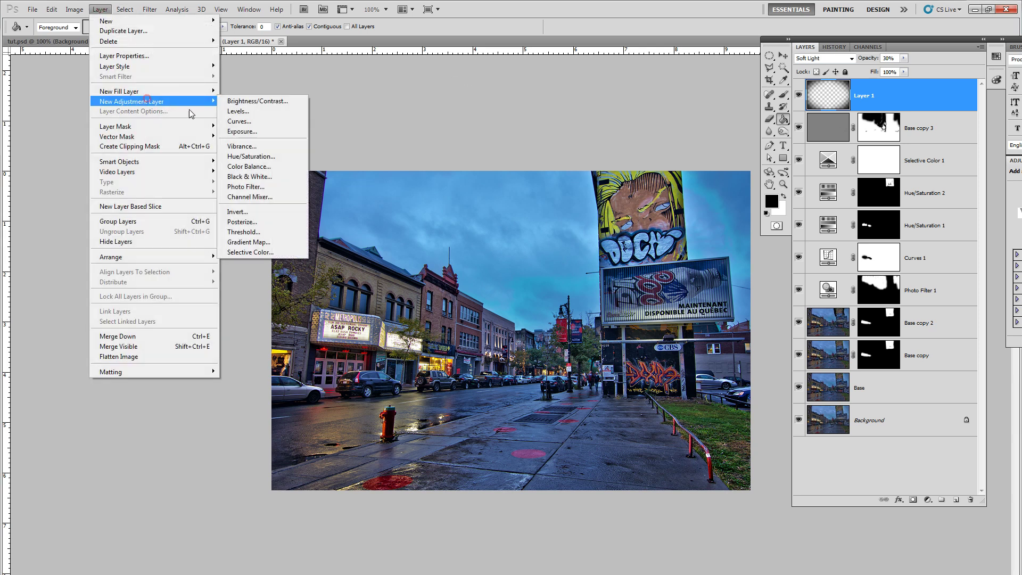
pyautogui.click(265, 113)
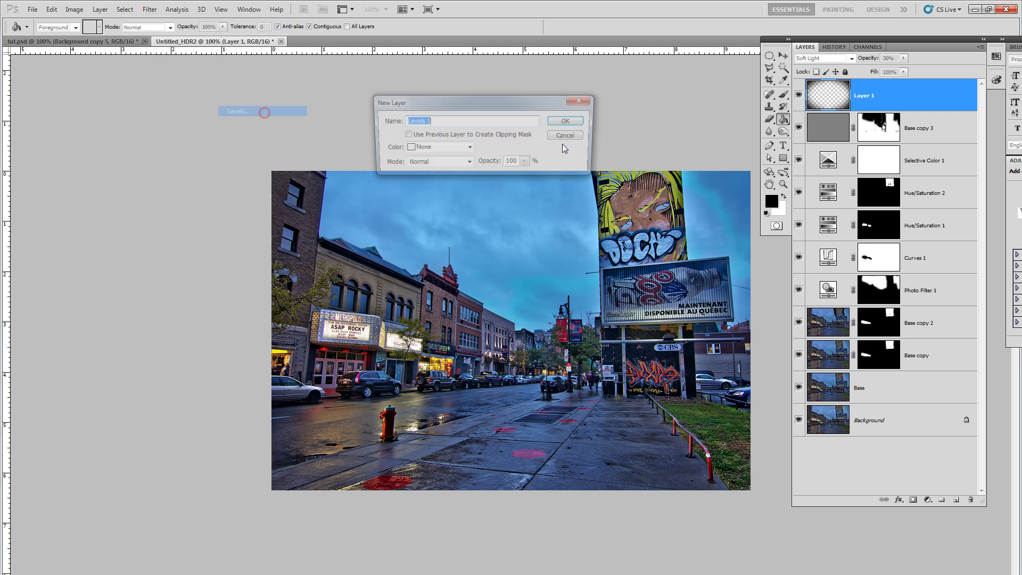
pyautogui.click(569, 111)
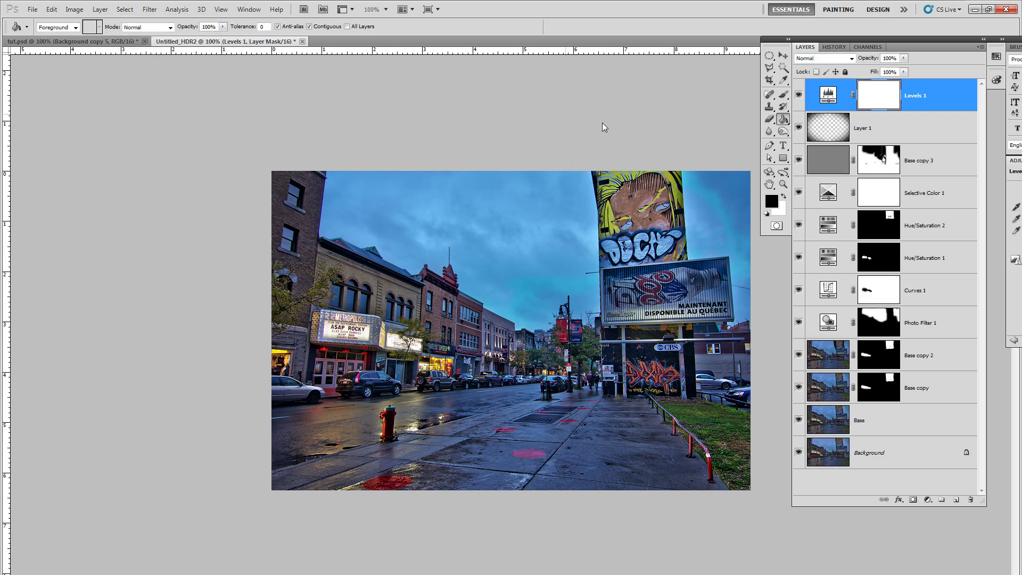
pyautogui.click(984, 39)
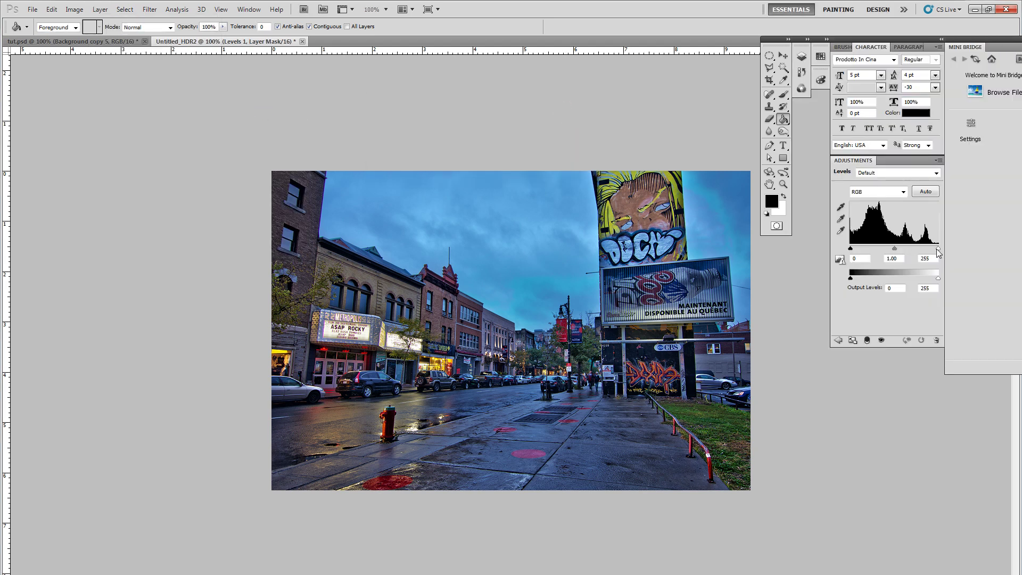
pyautogui.moveTo(938, 249); pyautogui.dragTo(934, 249)
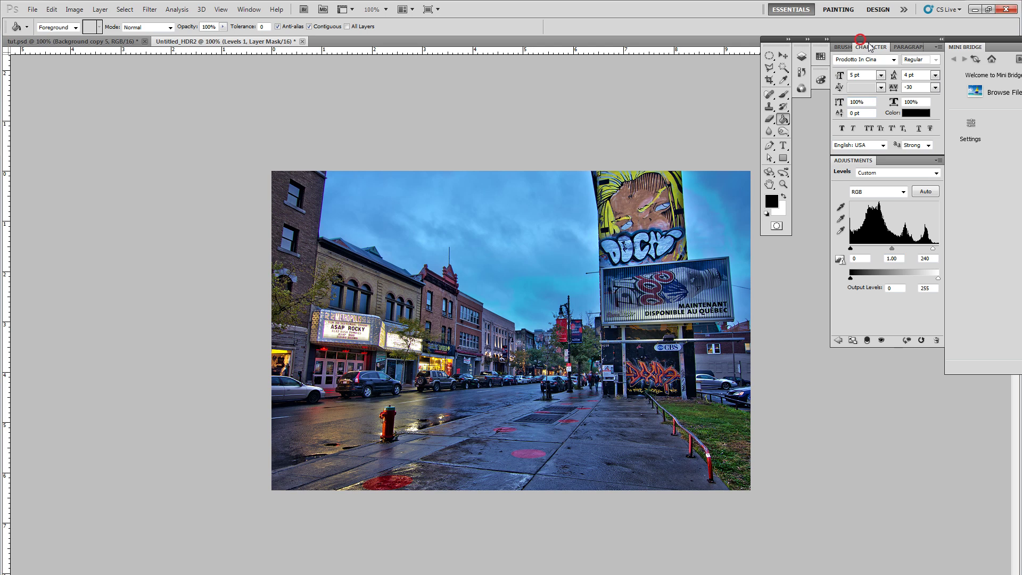
# Rearrange the floating panels so the full layer list is expanded beside a single-column toolbox
pyautogui.moveTo(791, 48); pyautogui.dragTo(850, 94)
pyautogui.click(849, 85)
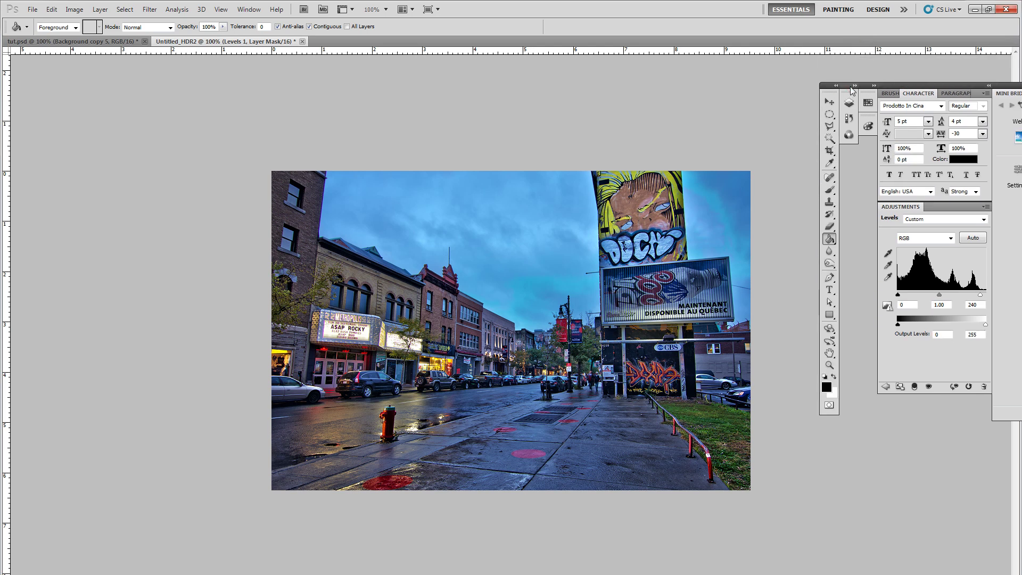
pyautogui.click(854, 86)
pyautogui.moveTo(859, 87); pyautogui.dragTo(846, 74)
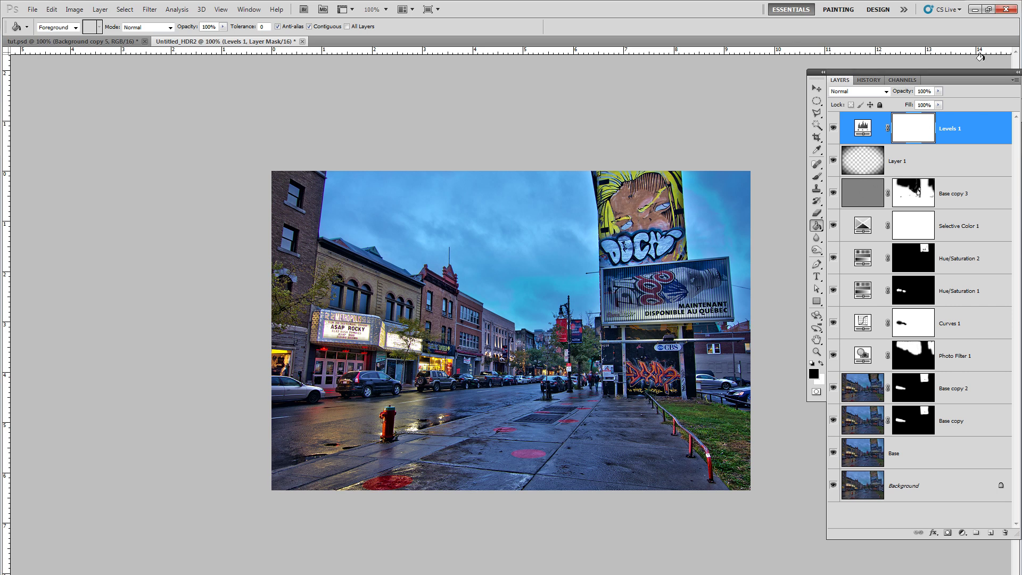
pyautogui.moveTo(929, 72); pyautogui.dragTo(902, 69)
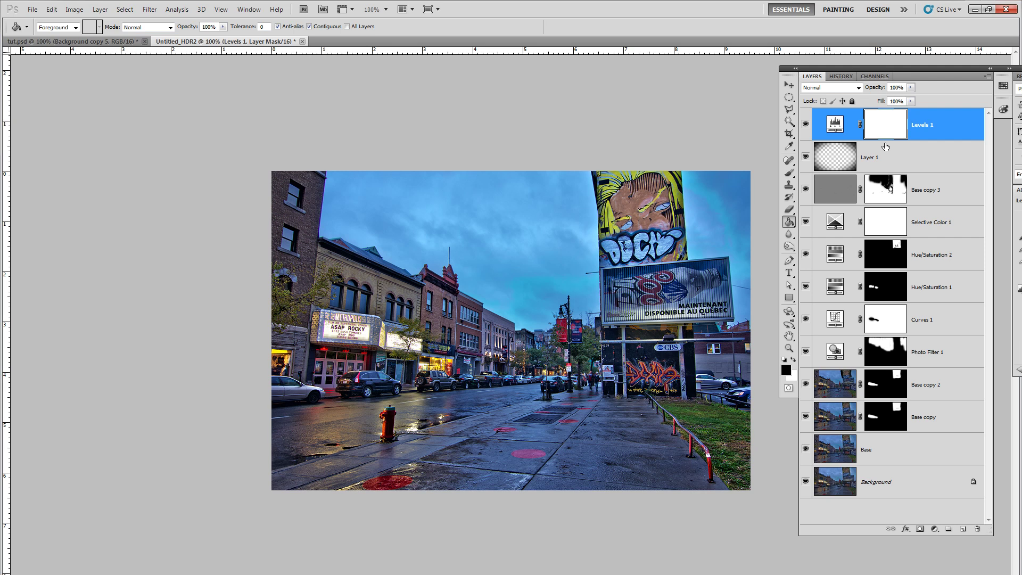
# Compare the image with the vignette layer hidden and shown
pyautogui.click(836, 156)
pyautogui.click(806, 156)
pyautogui.click(806, 156)
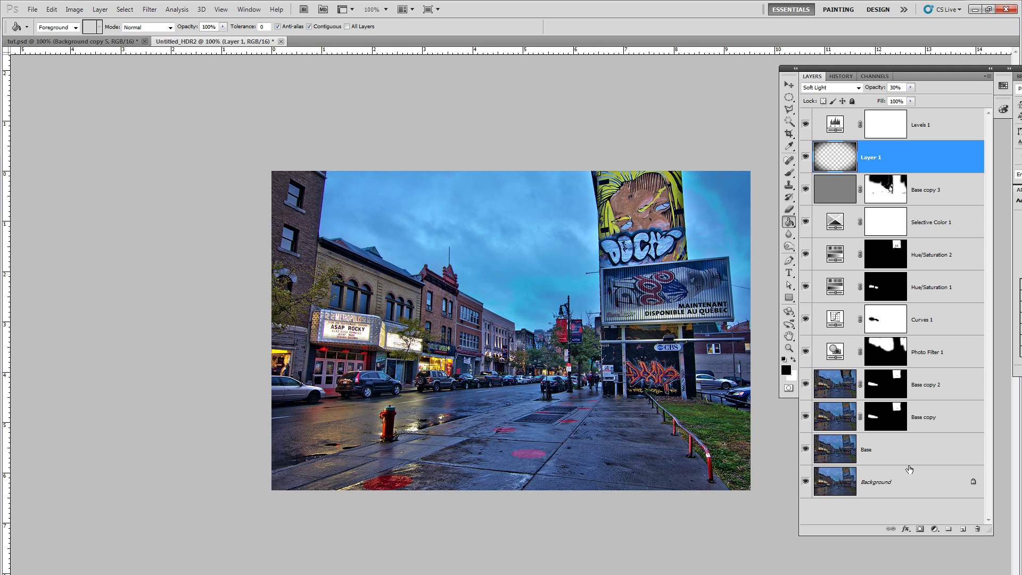
# Duplicate every layer from Background to Levels 1 and merge the copies into a single layer at the top of the stack
pyautogui.click(904, 485)
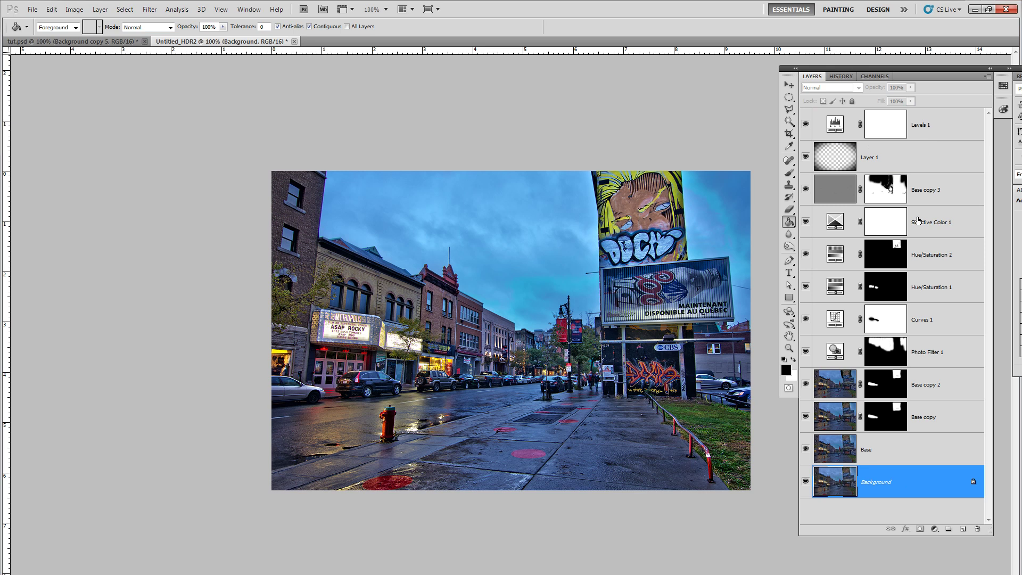
pyautogui.keyDown('shift'); pyautogui.click(928, 115); pyautogui.keyUp('shift')
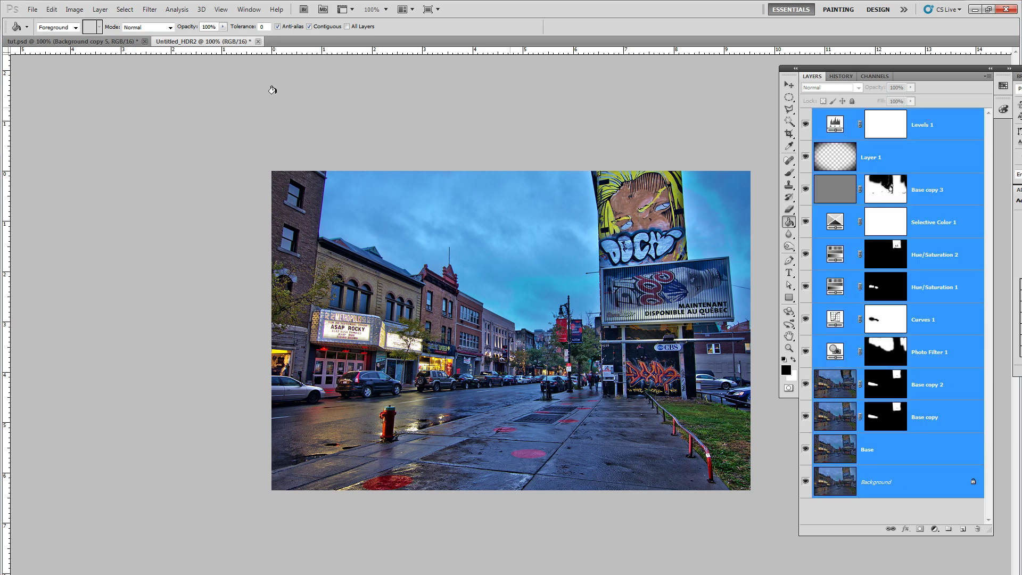
pyautogui.click(100, 9)
pyautogui.click(128, 29)
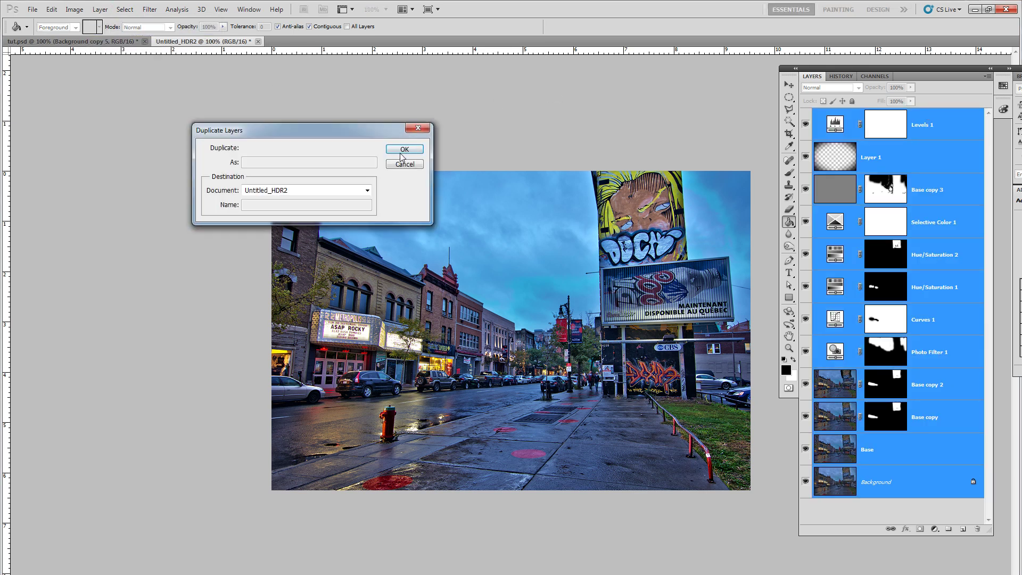
pyautogui.click(402, 153)
pyautogui.click(100, 9)
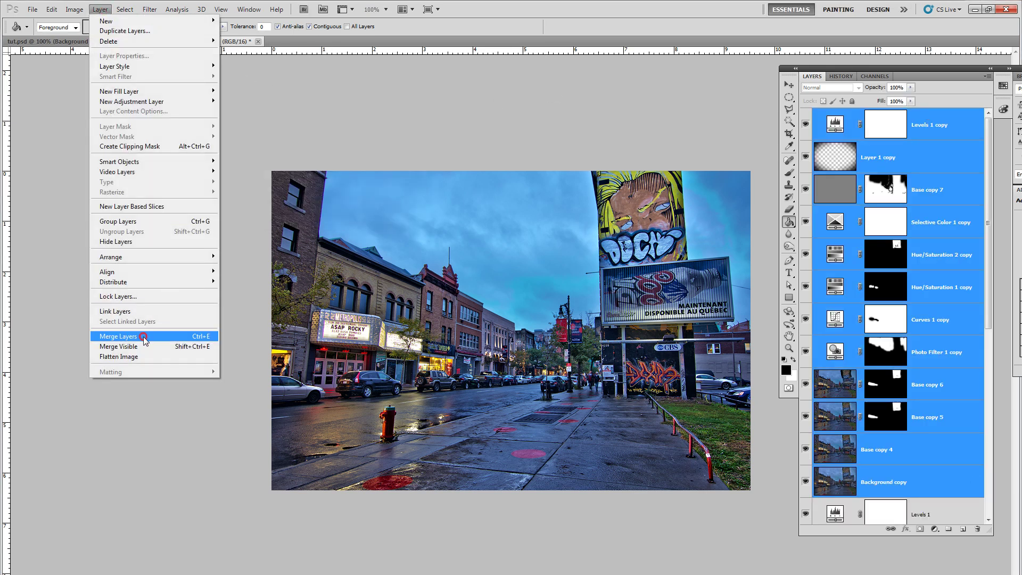
pyautogui.click(144, 336)
# Apply a Lens Blur with a radius of 5 to the merged layer
pyautogui.click(149, 10)
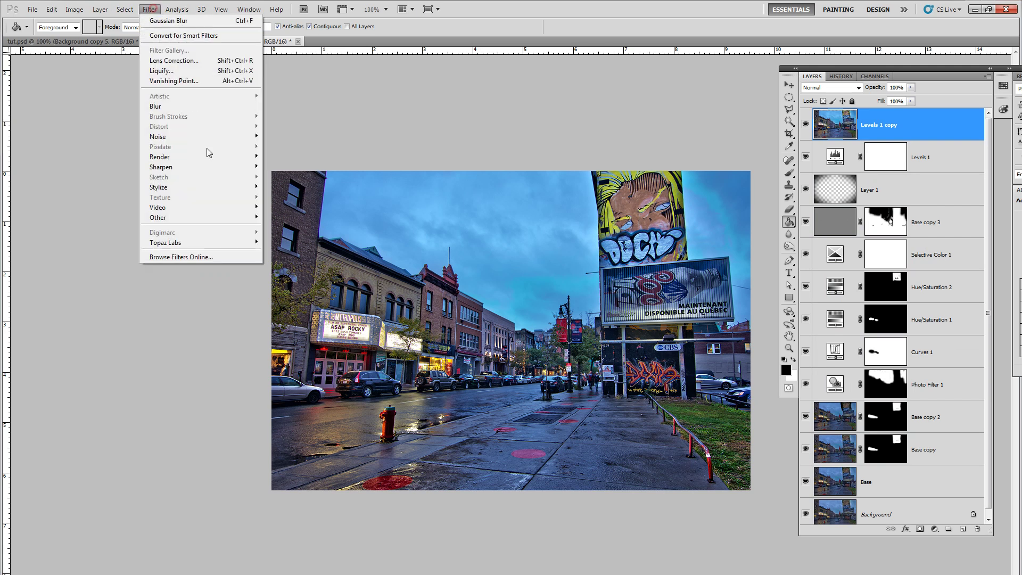
pyautogui.moveTo(203, 107)
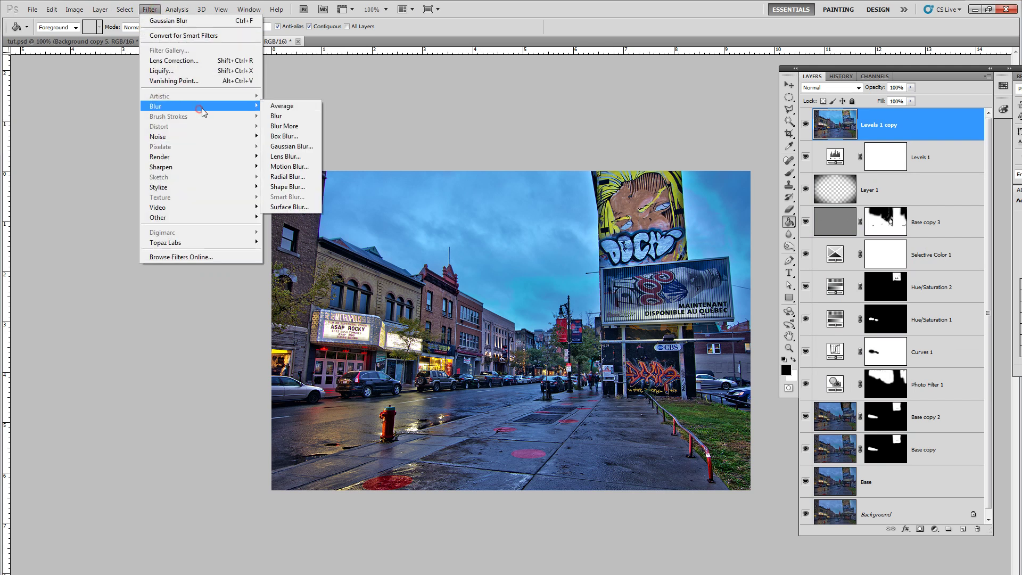
pyautogui.click(292, 157)
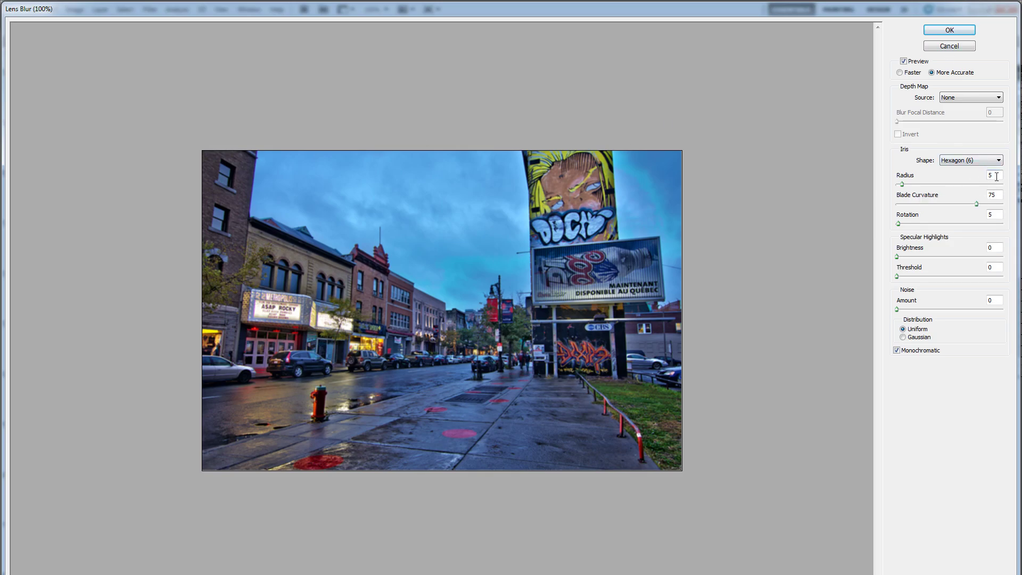
pyautogui.click(950, 31)
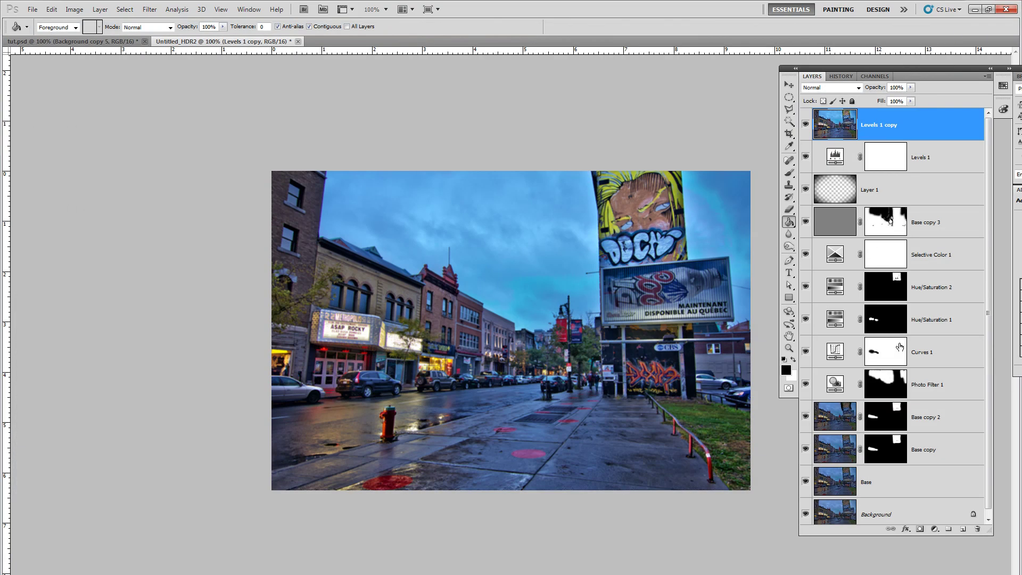
# Add a layer mask to the blurred layer and paint its centre black with a soft 400 px brush at 100% opacity, leaving only the edges blurred
pyautogui.click(920, 529)
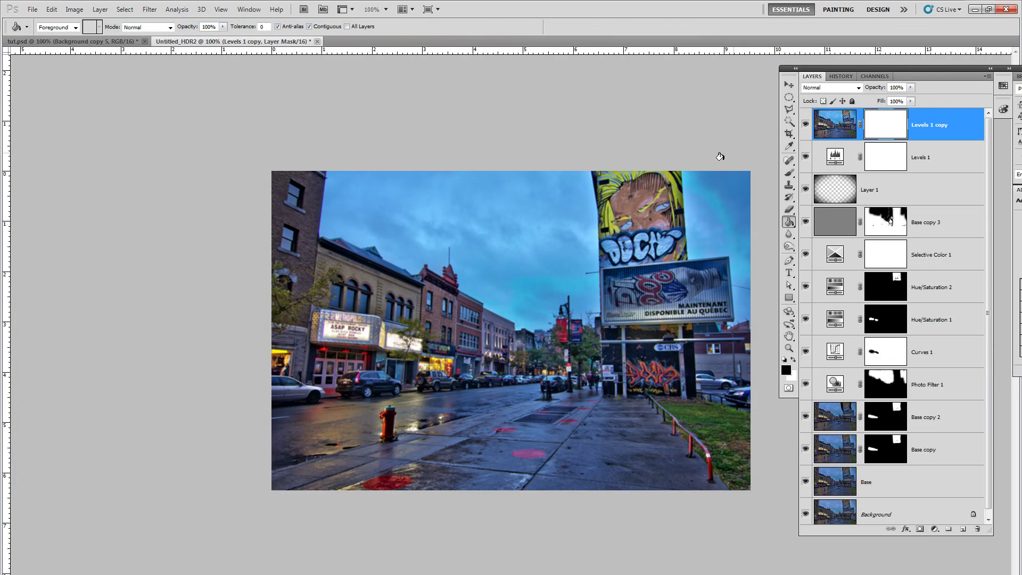
pyautogui.click(789, 173)
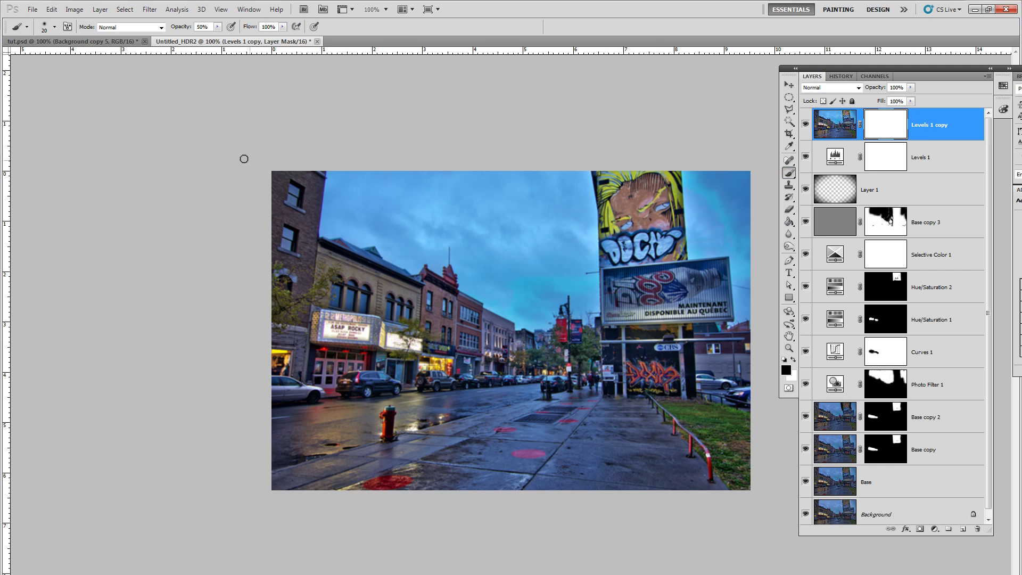
pyautogui.click(55, 27)
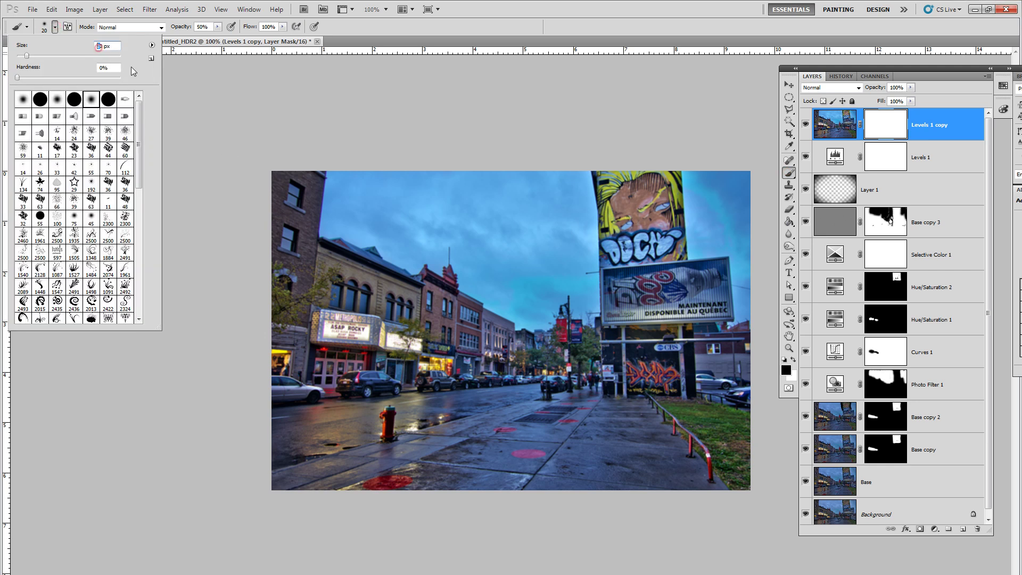
pyautogui.write('400')
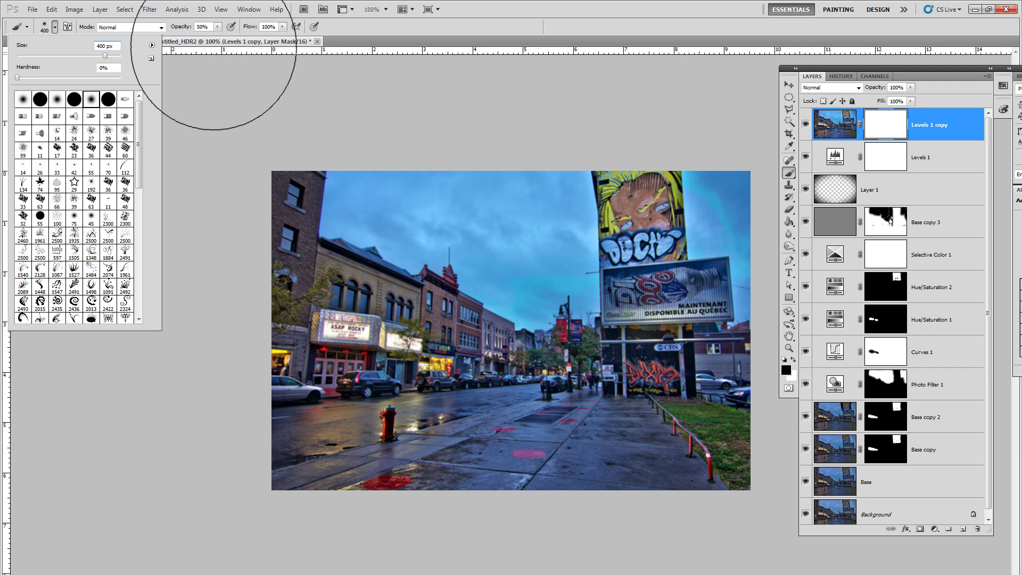
pyautogui.click(203, 26)
pyautogui.write('100')
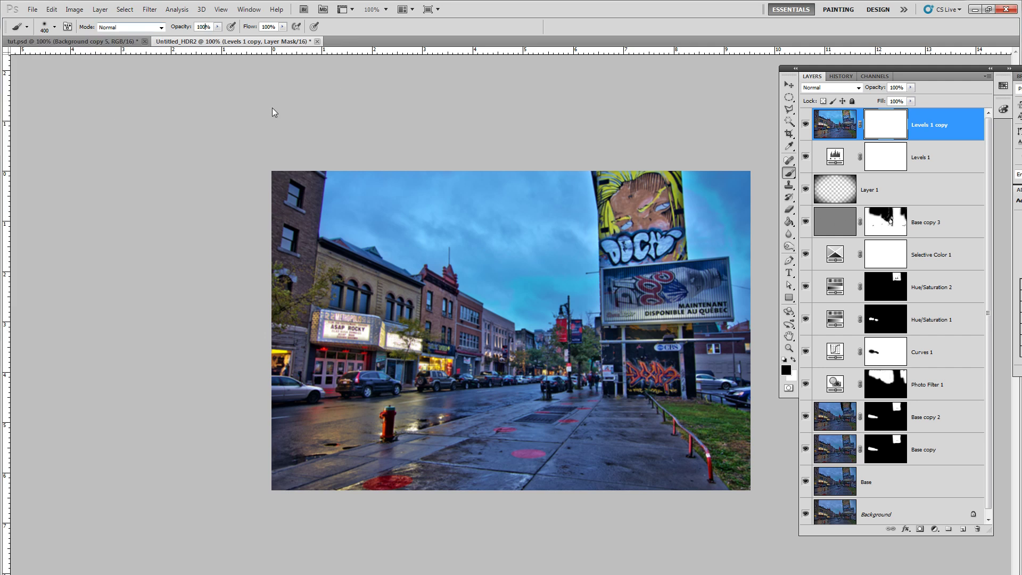
pyautogui.click(55, 27)
pyautogui.click(55, 27)
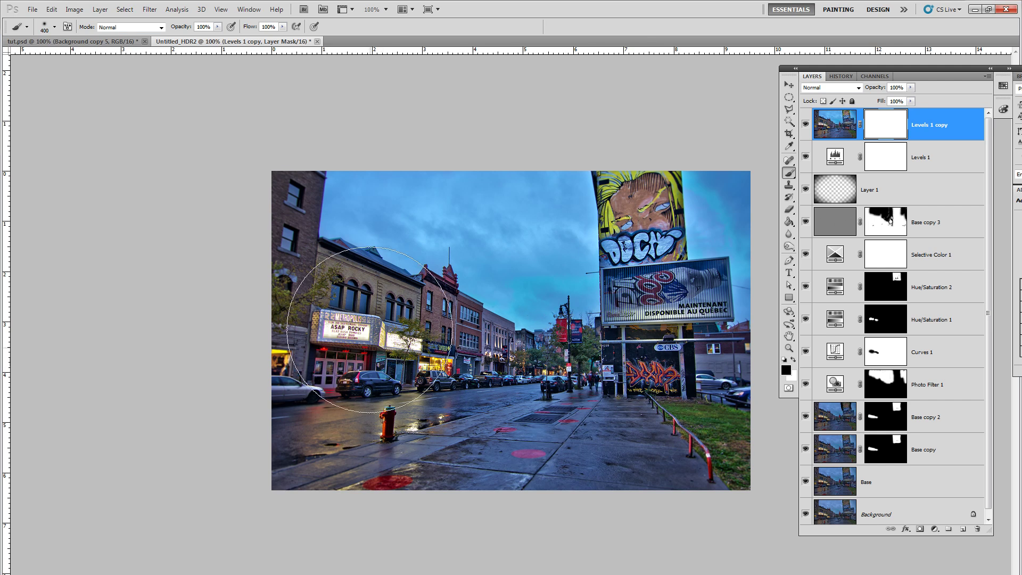
pyautogui.click(389, 248)
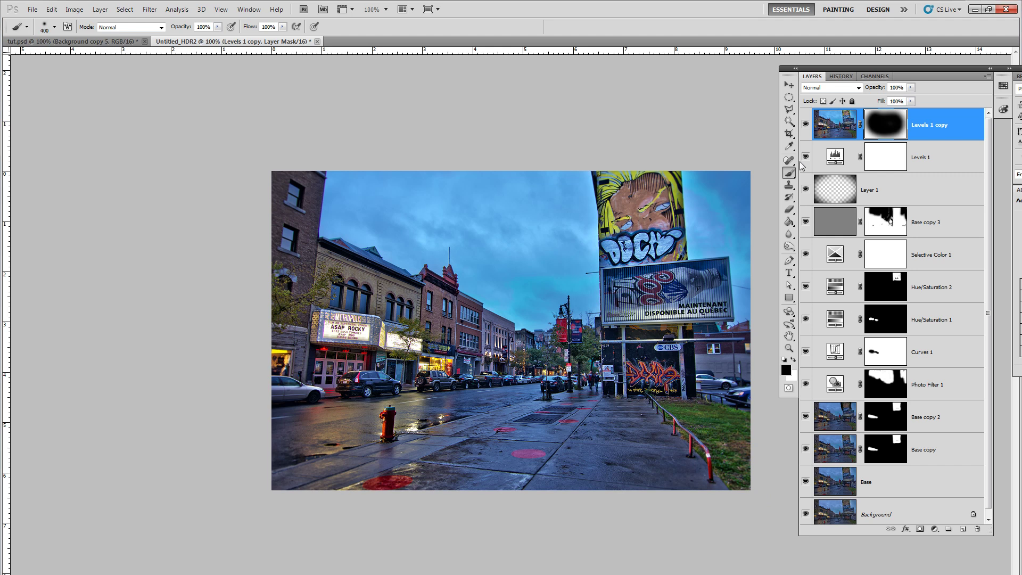
# Compare the image with the edge-blur layer hidden and shown
pyautogui.click(804, 125)
pyautogui.click(805, 126)
pyautogui.click(805, 126)
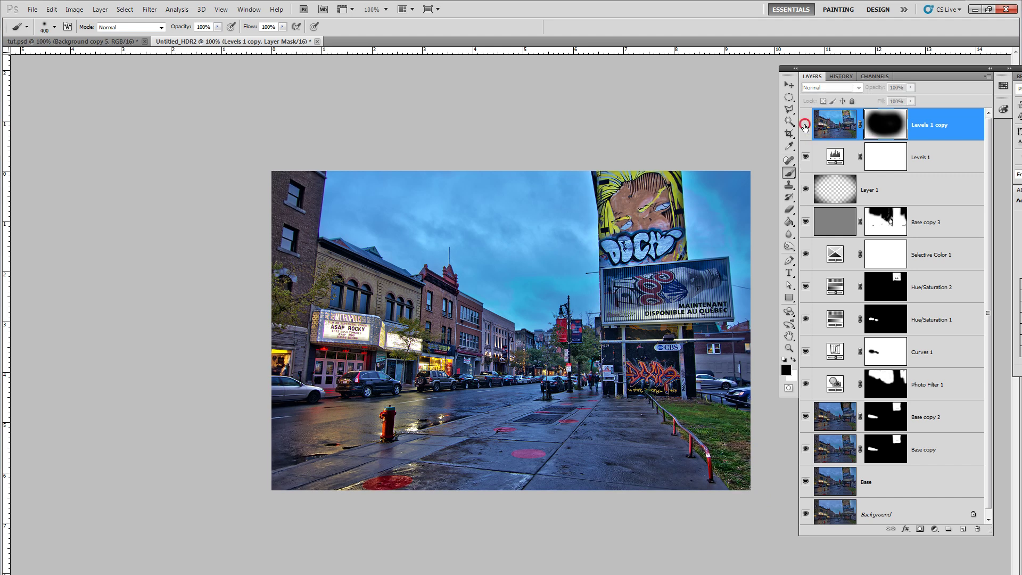
pyautogui.click(805, 126)
pyautogui.click(805, 126)
pyautogui.click(805, 126)
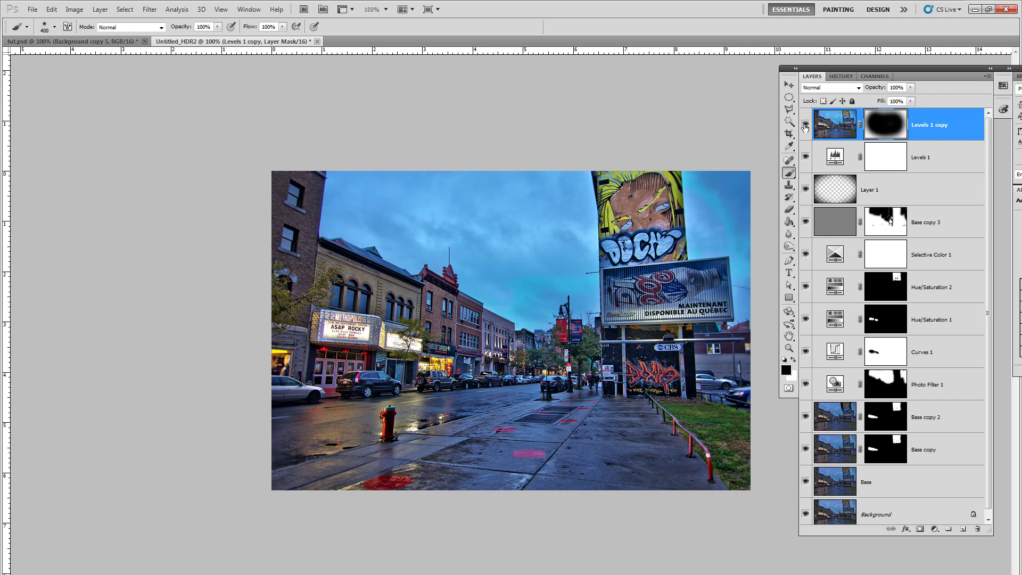
pyautogui.click(805, 125)
pyautogui.click(805, 126)
# Select thin full-width rectangular strips along both the upper and lower edges of the photo
pyautogui.click(789, 97)
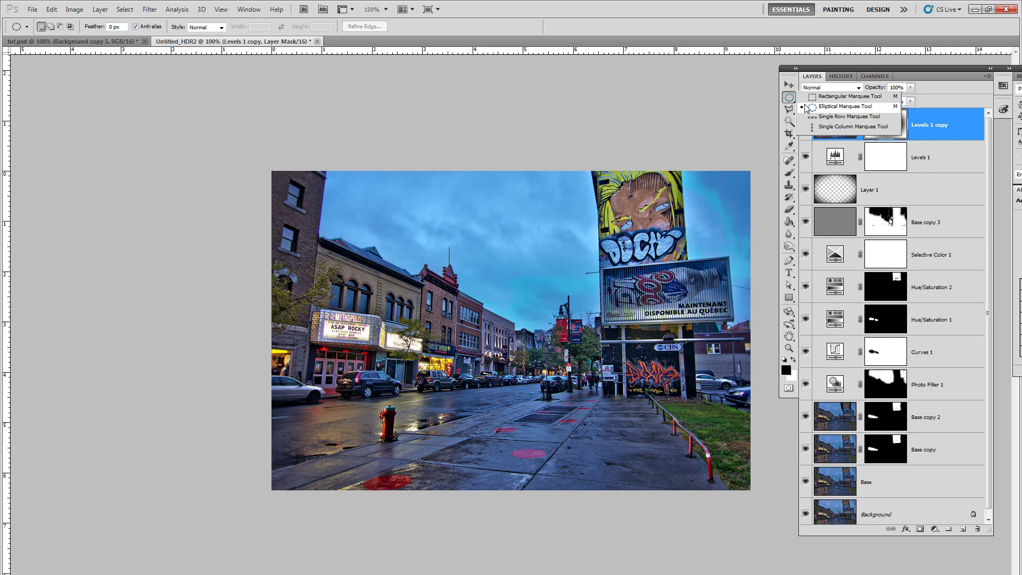
pyautogui.click(831, 97)
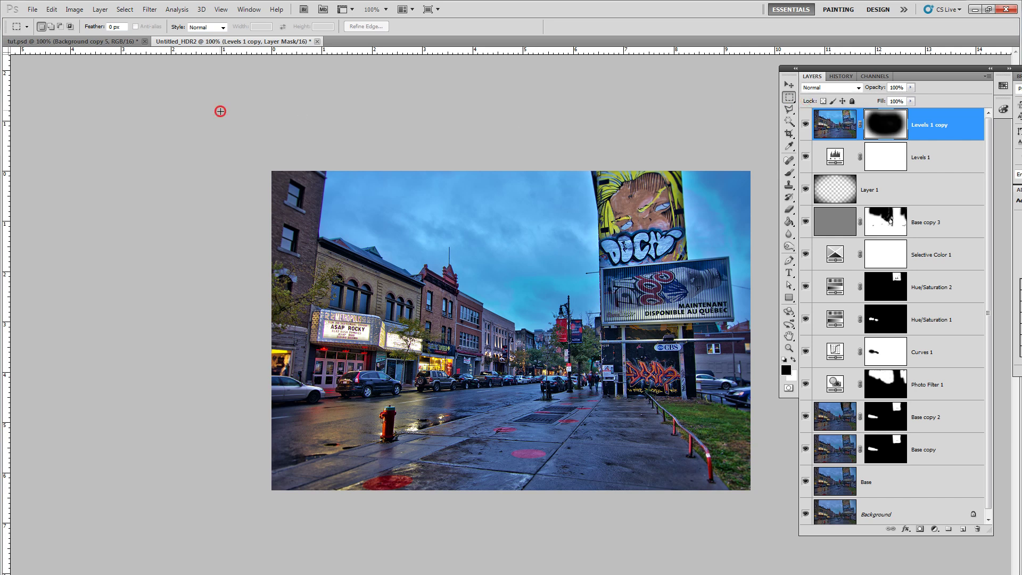
pyautogui.moveTo(219, 110); pyautogui.dragTo(824, 178)
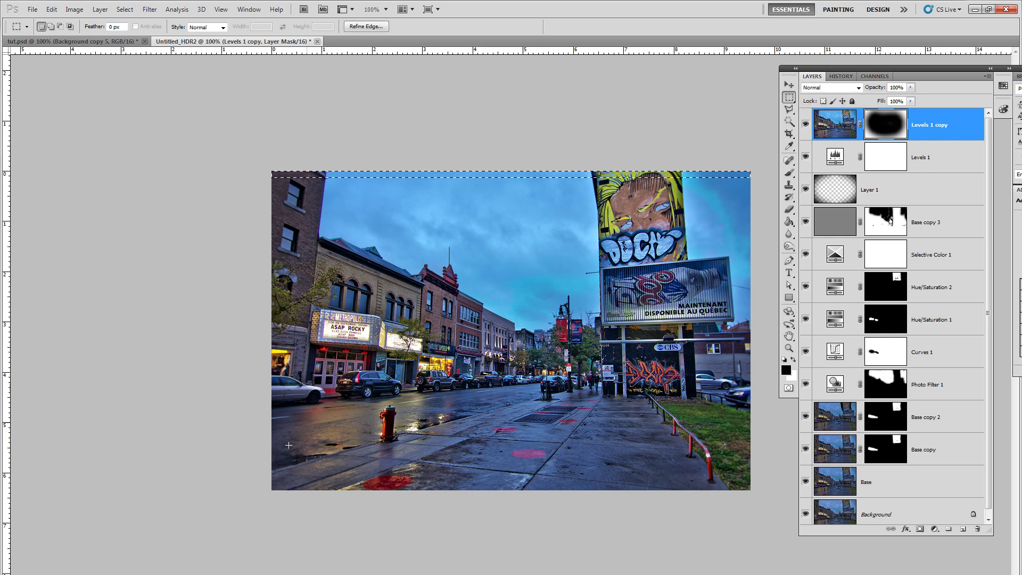
pyautogui.moveTo(263, 507); pyautogui.dragTo(839, 483)
# Create a new layer, fill the selected strips with black as letterbox bars, and deselect
pyautogui.click(100, 9)
pyautogui.moveTo(105, 21)
pyautogui.click(234, 21)
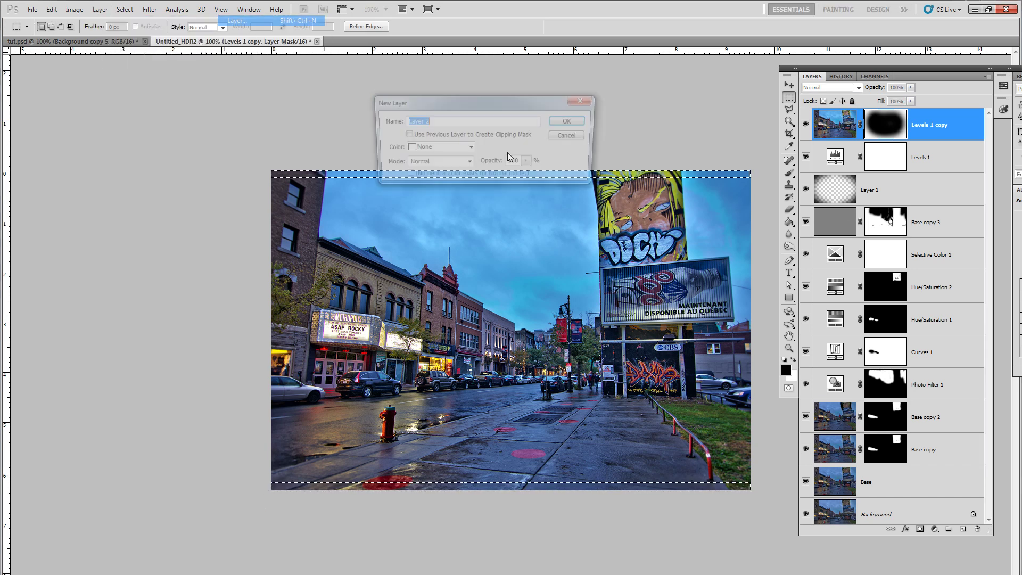
pyautogui.click(565, 123)
pyautogui.click(791, 220)
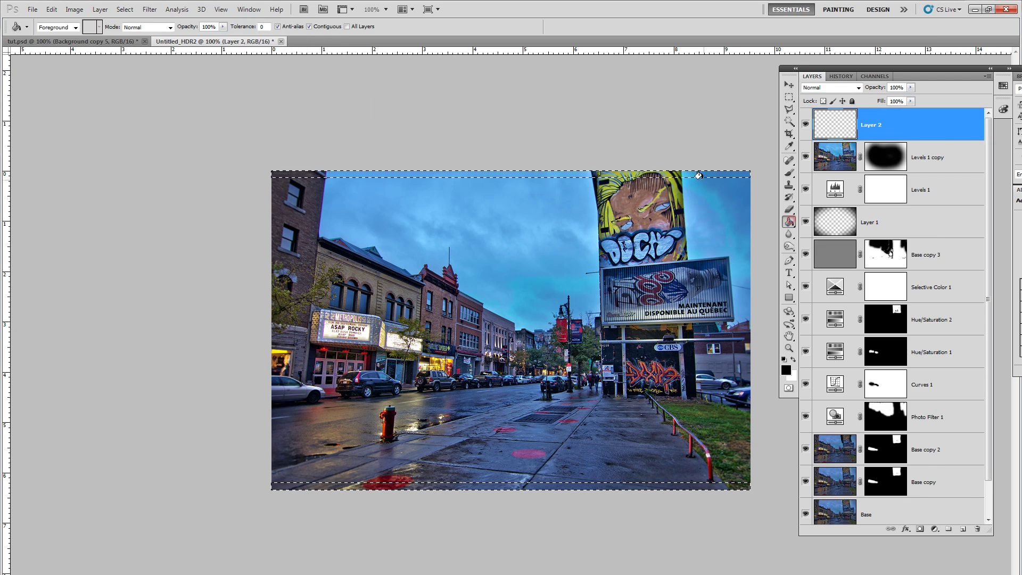
pyautogui.click(125, 9)
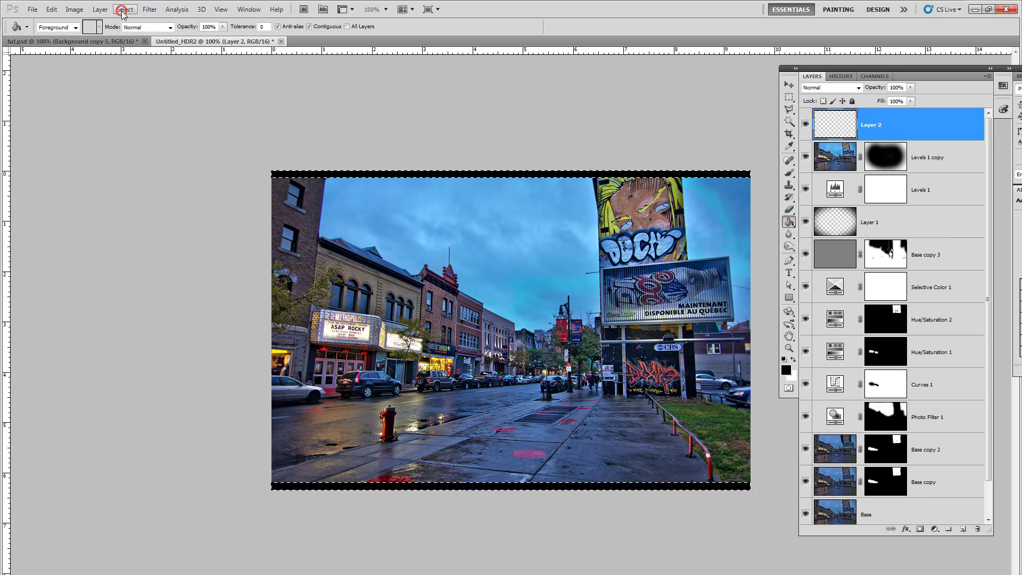
pyautogui.click(133, 32)
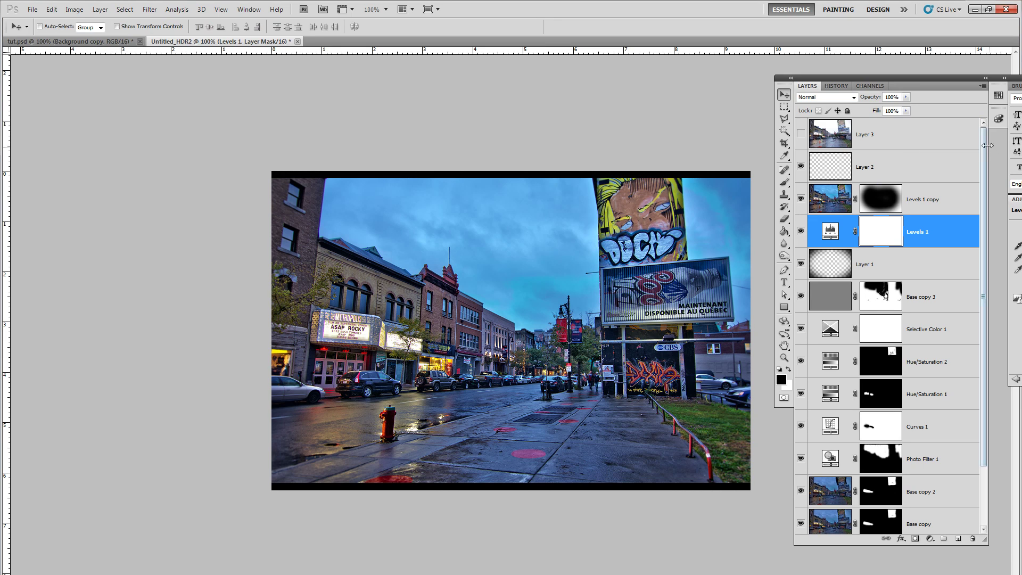
# Lower the Levels 1 adjustment's white input level to 215
pyautogui.moveTo(985, 145); pyautogui.dragTo(984, 199)
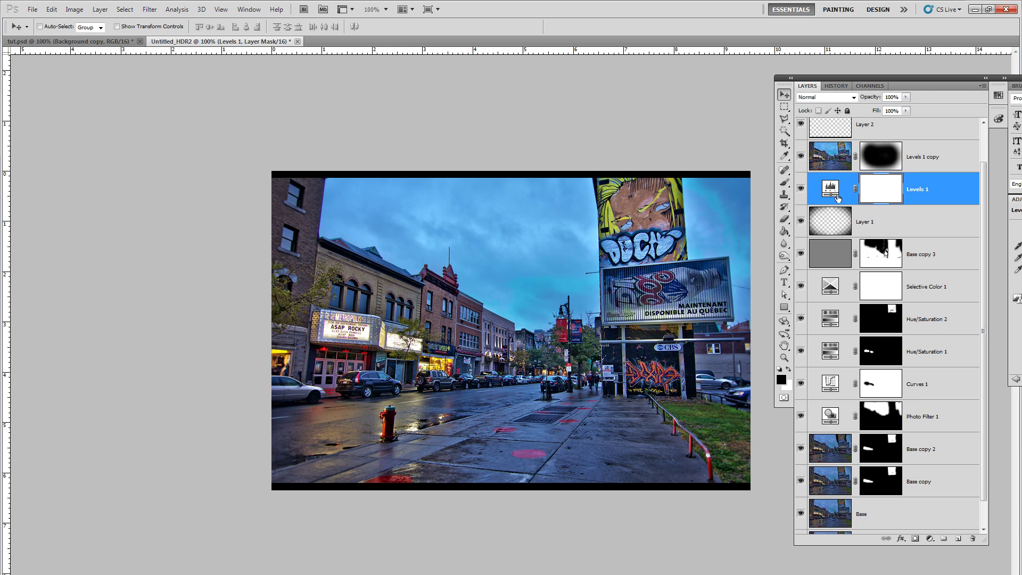
pyautogui.click(871, 218)
pyautogui.click(874, 189)
pyautogui.moveTo(925, 79)
pyautogui.mouseDown()
pyautogui.moveTo(804, 73)
pyautogui.moveTo(935, 78)
pyautogui.mouseUp()
pyautogui.click(867, 73)
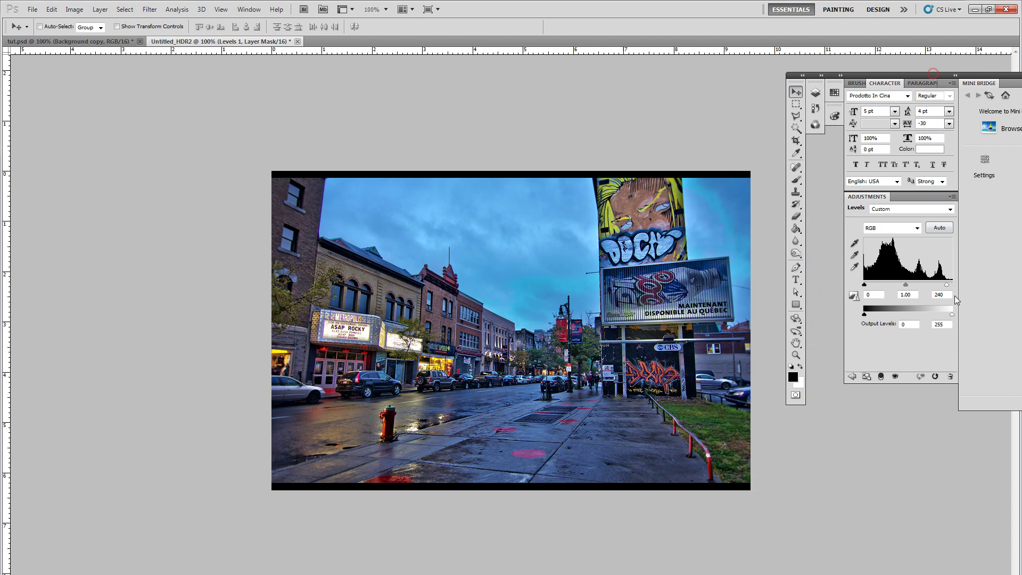
pyautogui.moveTo(949, 288); pyautogui.dragTo(937, 289)
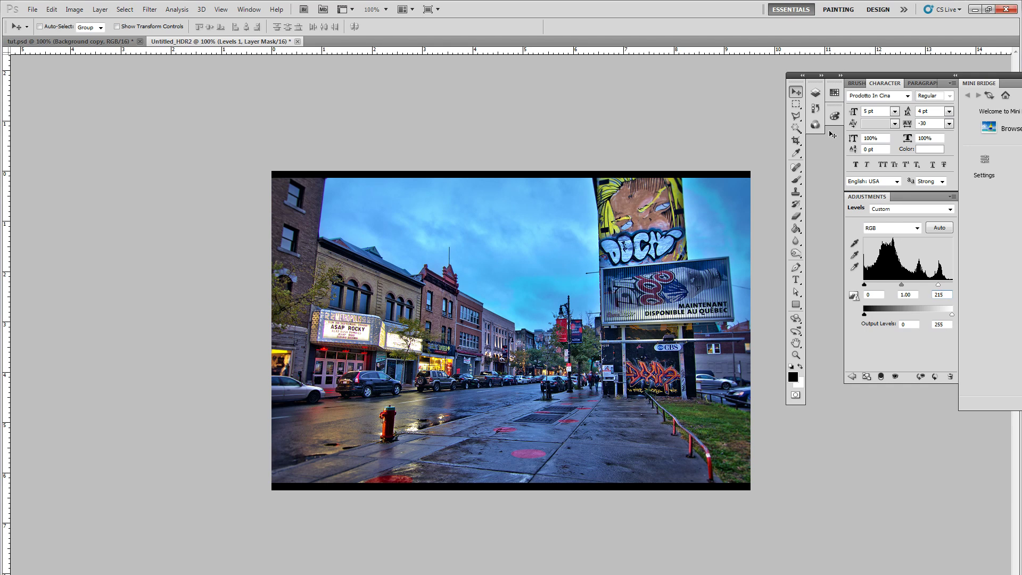
# Turn on the original-photo layer at the top of the stack and compare it with the edited image
pyautogui.click(821, 75)
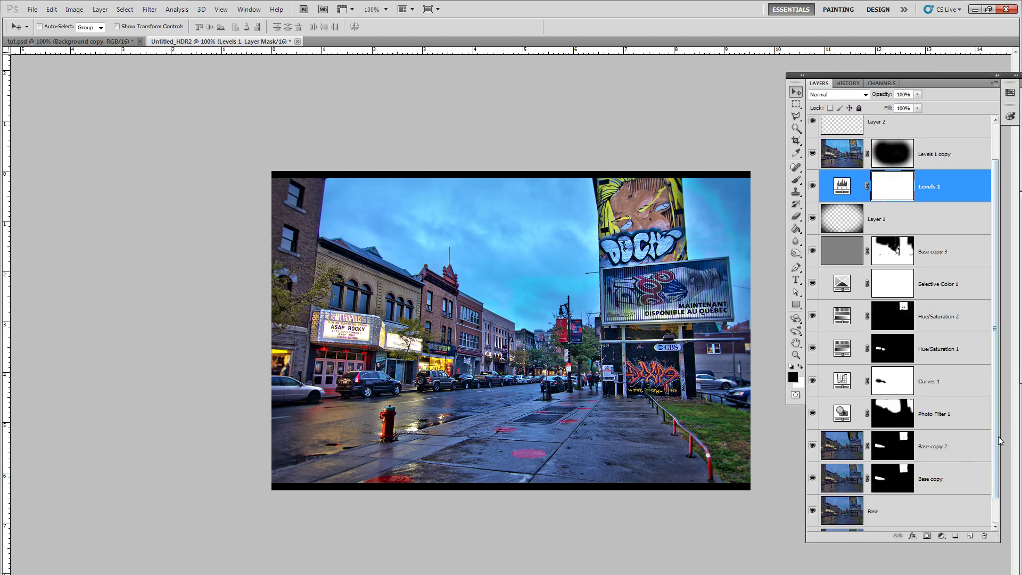
pyautogui.moveTo(996, 433); pyautogui.dragTo(1008, 360)
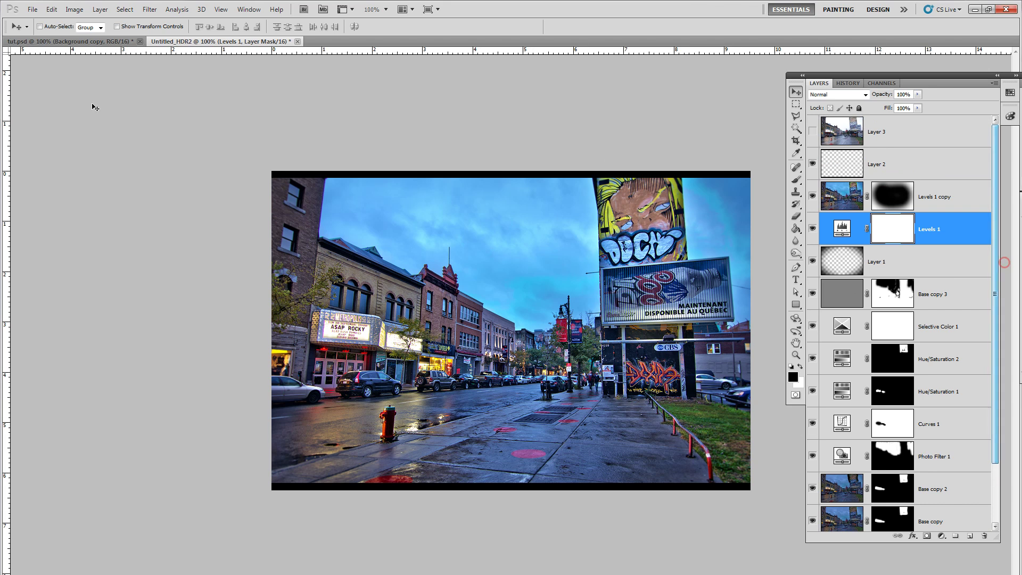
pyautogui.click(812, 132)
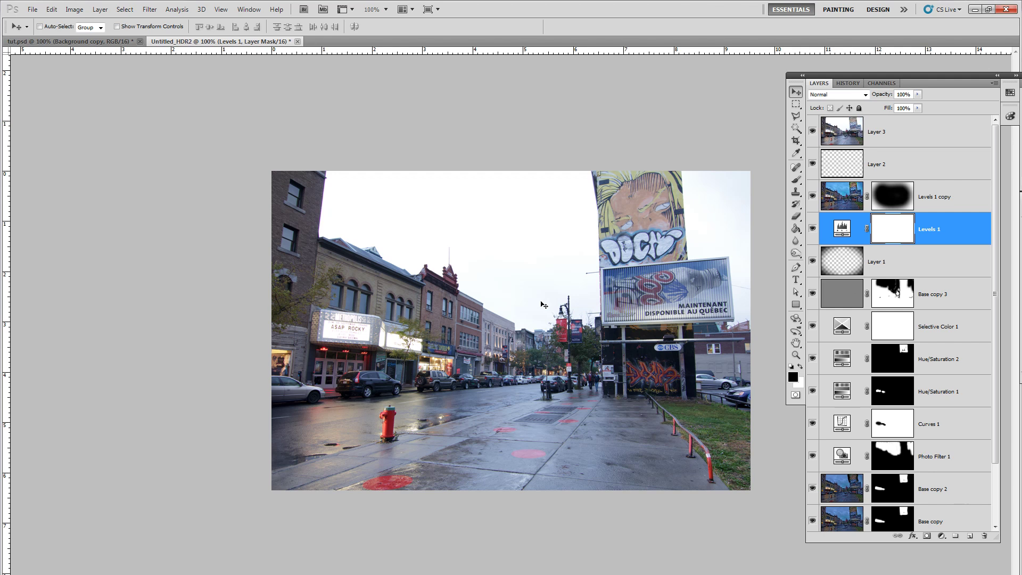
pyautogui.click(813, 132)
pyautogui.click(813, 133)
pyautogui.click(813, 132)
# Set the original-photo layer's blend mode to Color and its opacity to 50%
pyautogui.click(900, 133)
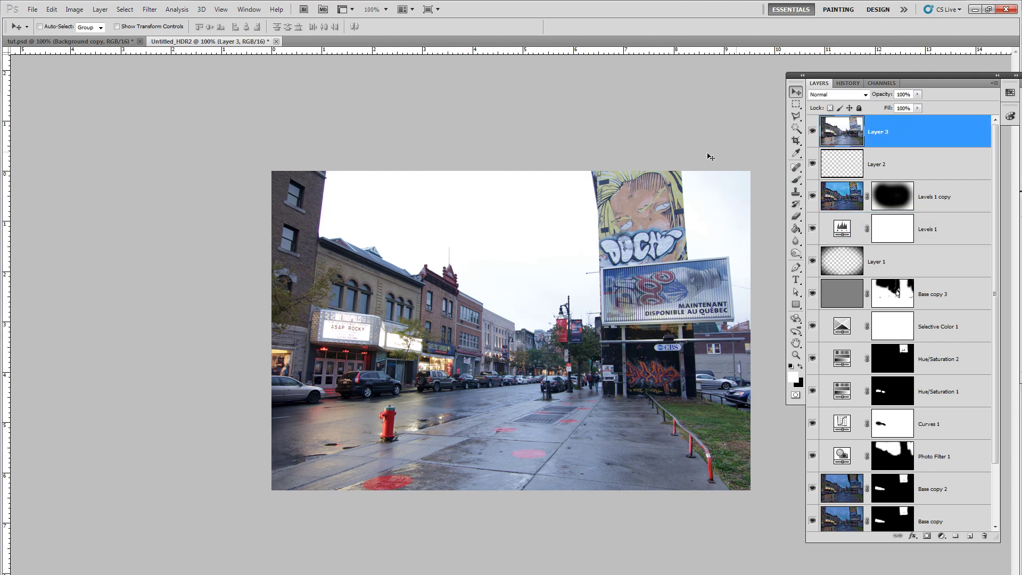
pyautogui.click(851, 95)
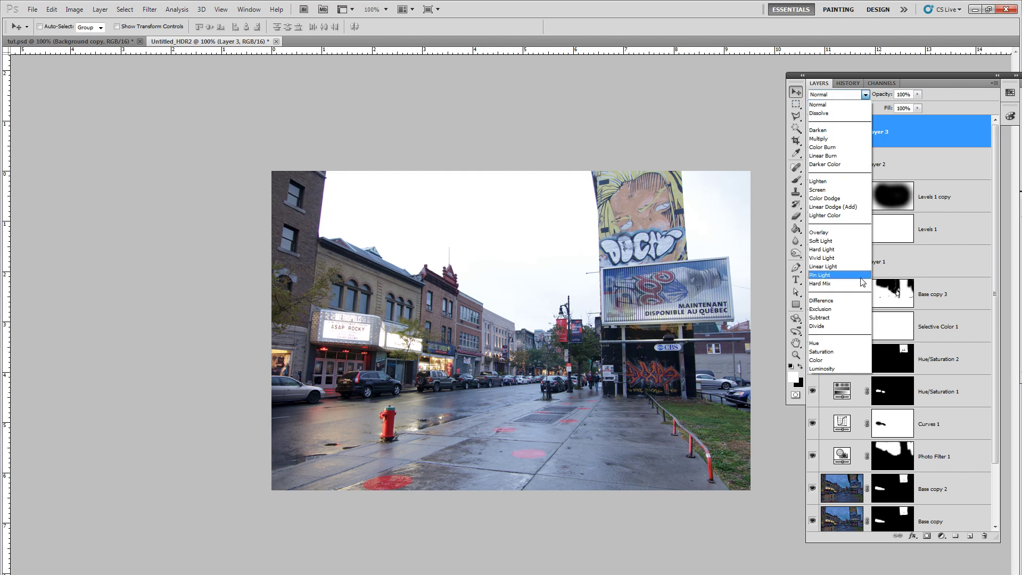
pyautogui.click(828, 360)
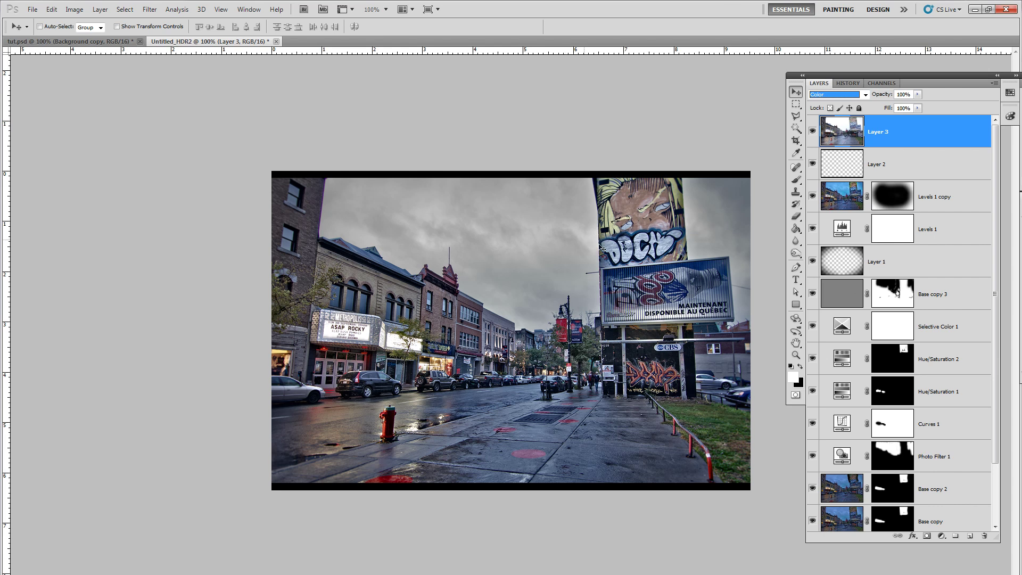
pyautogui.click(813, 132)
pyautogui.click(813, 132)
pyautogui.doubleClick(902, 95)
pyautogui.write('5')
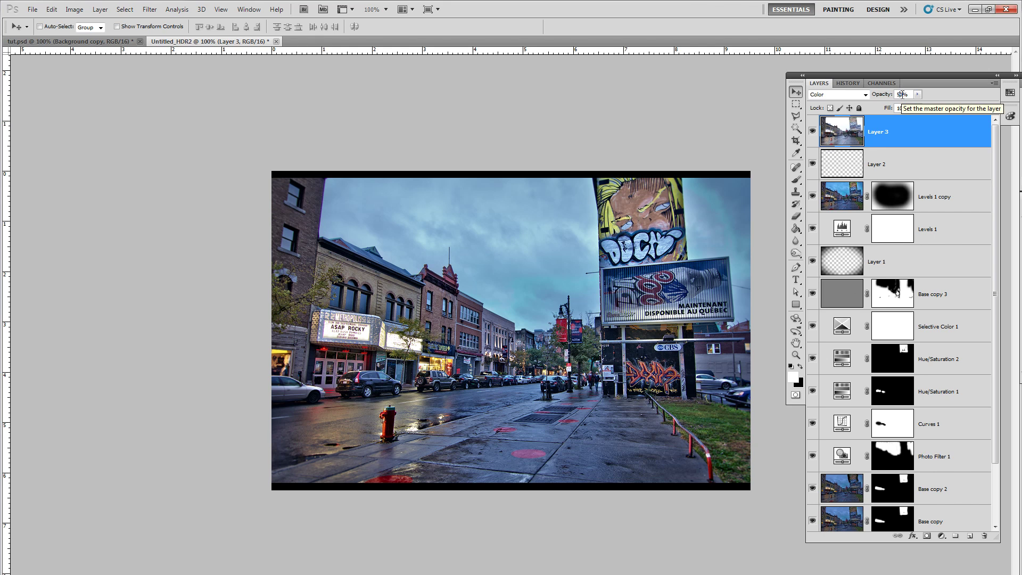
# Check the effect of the Color-blended layer and compare the result with the finished version in tut.psd
pyautogui.click(813, 132)
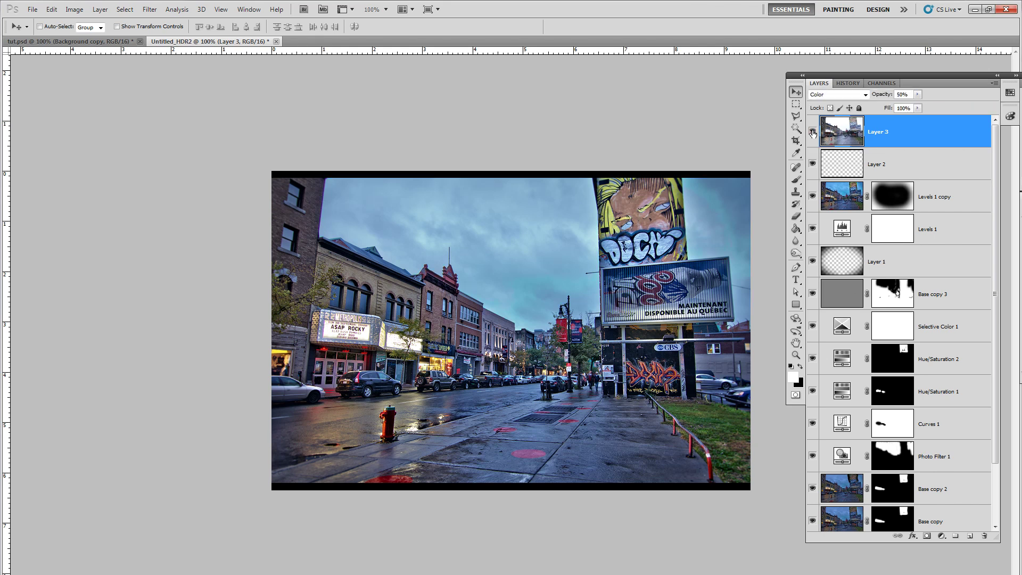
pyautogui.click(91, 39)
pyautogui.click(193, 41)
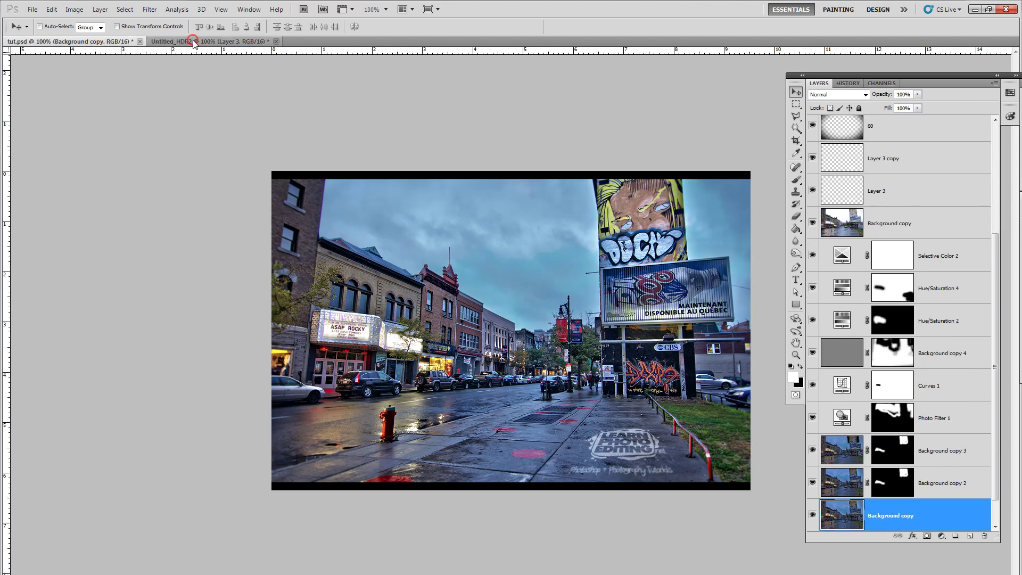